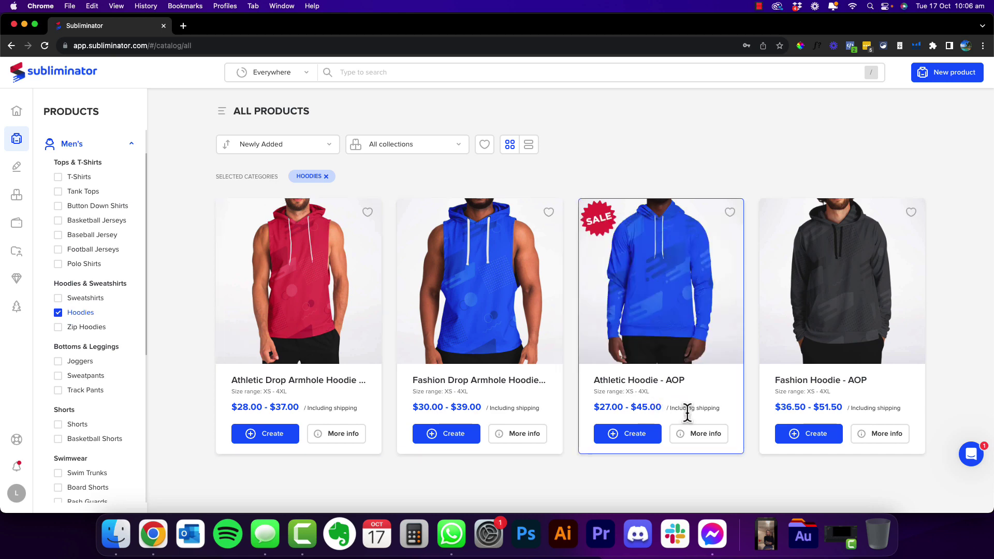
Step: Review the Athletic Hoodie - AOP product details, including its pricing, design templates and print guidelines, and close them
{"action": "left_click", "coordinate": [698, 434]}
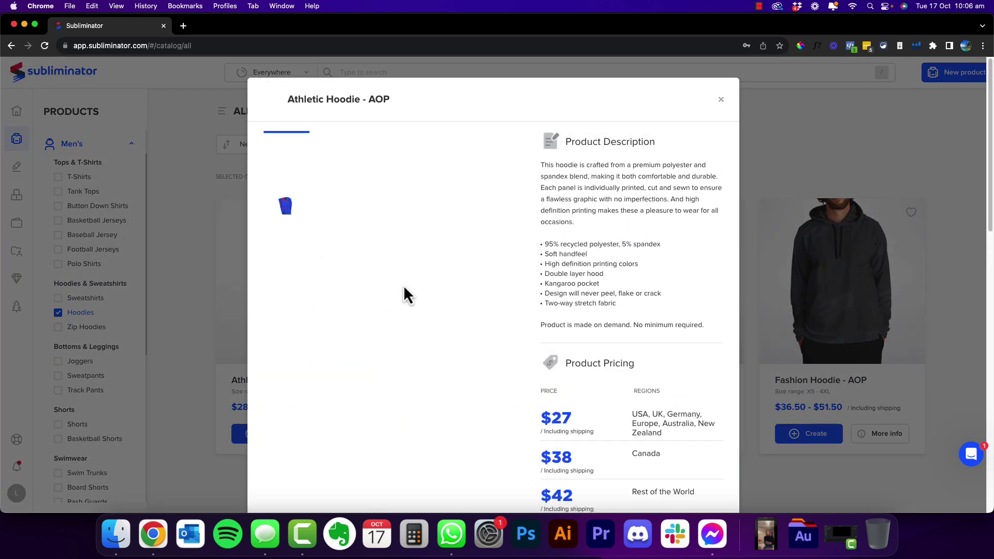
{"action": "scroll", "coordinate": [405, 291], "scroll_direction": "down", "scroll_amount": 5}
{"action": "scroll", "coordinate": [404, 291], "scroll_direction": "down", "scroll_amount": 4}
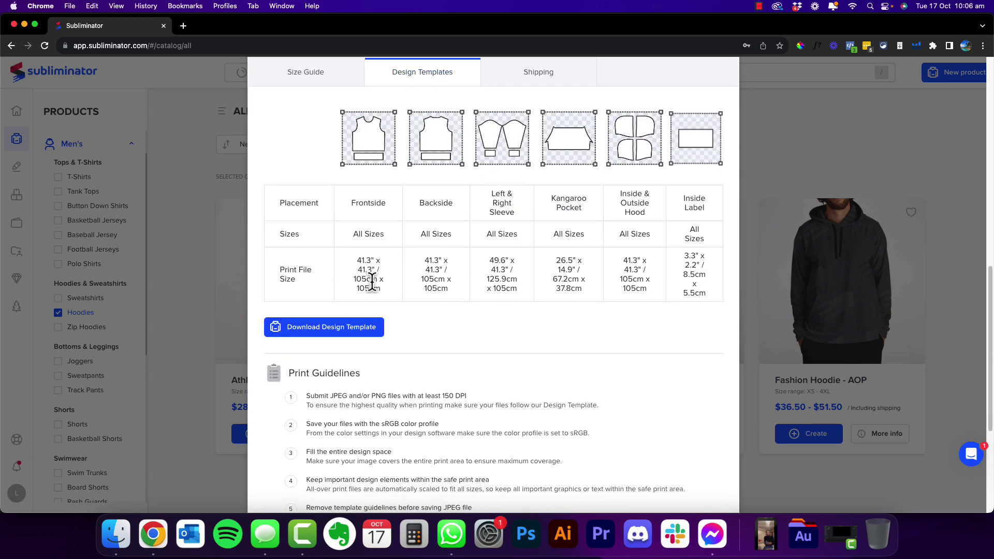
{"action": "scroll", "coordinate": [357, 285], "scroll_direction": "up", "scroll_amount": 2}
{"action": "scroll", "coordinate": [403, 297], "scroll_direction": "up", "scroll_amount": 6}
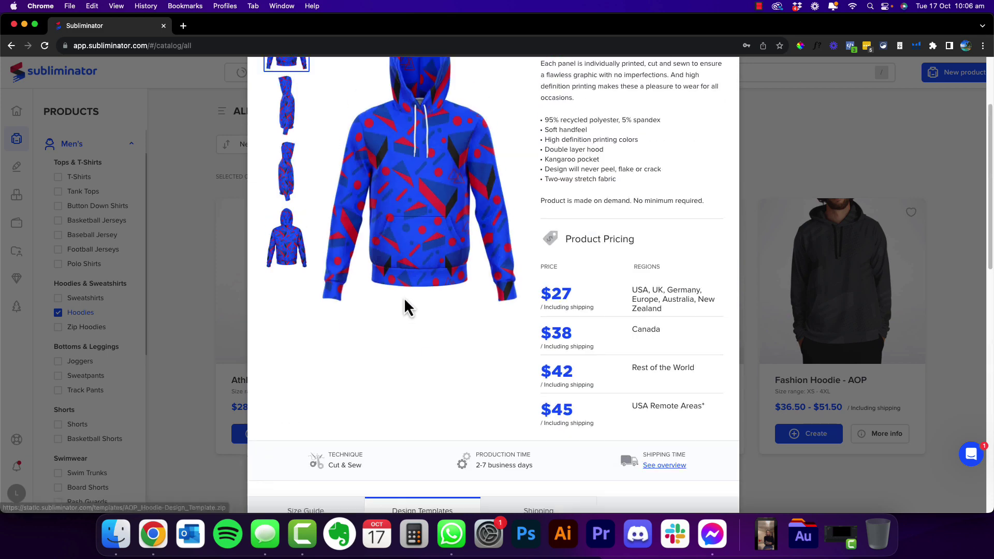
{"action": "scroll", "coordinate": [396, 406], "scroll_direction": "down", "scroll_amount": 4}
{"action": "scroll", "coordinate": [446, 353], "scroll_direction": "up", "scroll_amount": 6}
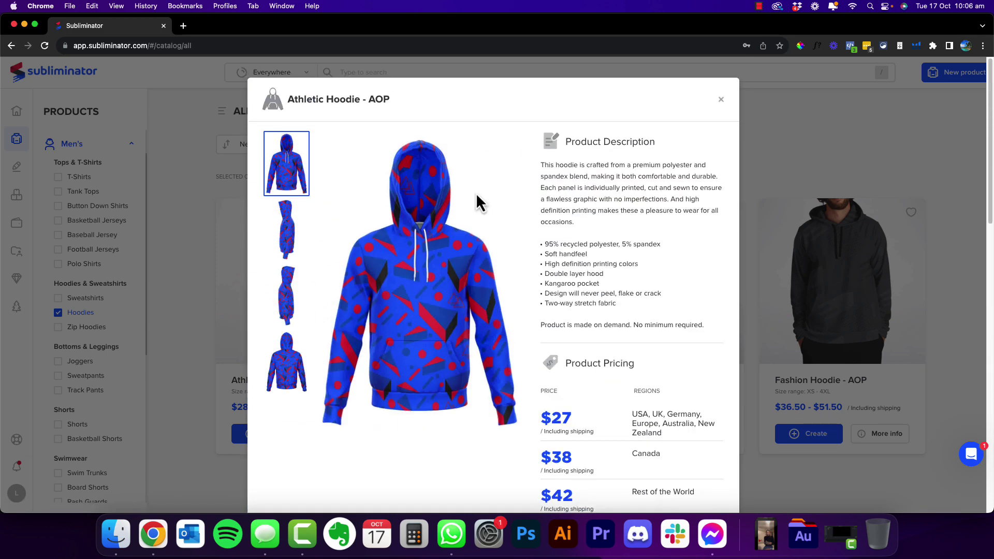
{"action": "left_click", "coordinate": [721, 103]}
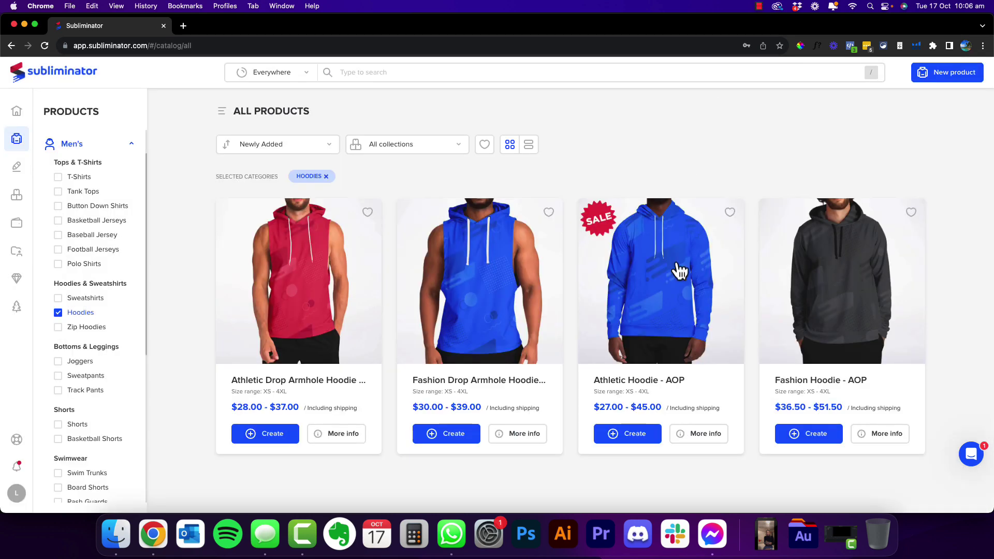
Step: Create a product from the Athletic Hoodie - AOP with Subliminator Account as the publishing destination
{"action": "left_click", "coordinate": [642, 437]}
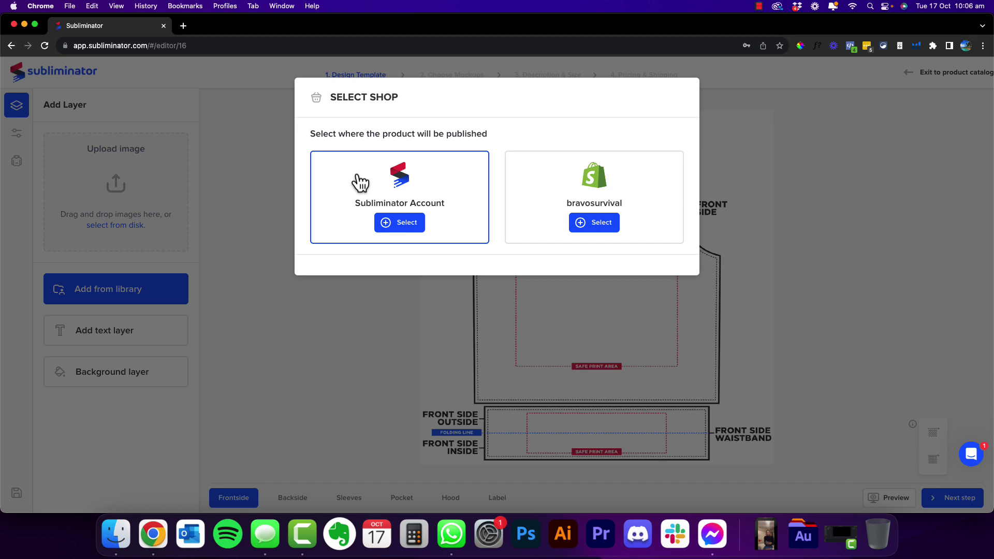
{"action": "left_click", "coordinate": [407, 223]}
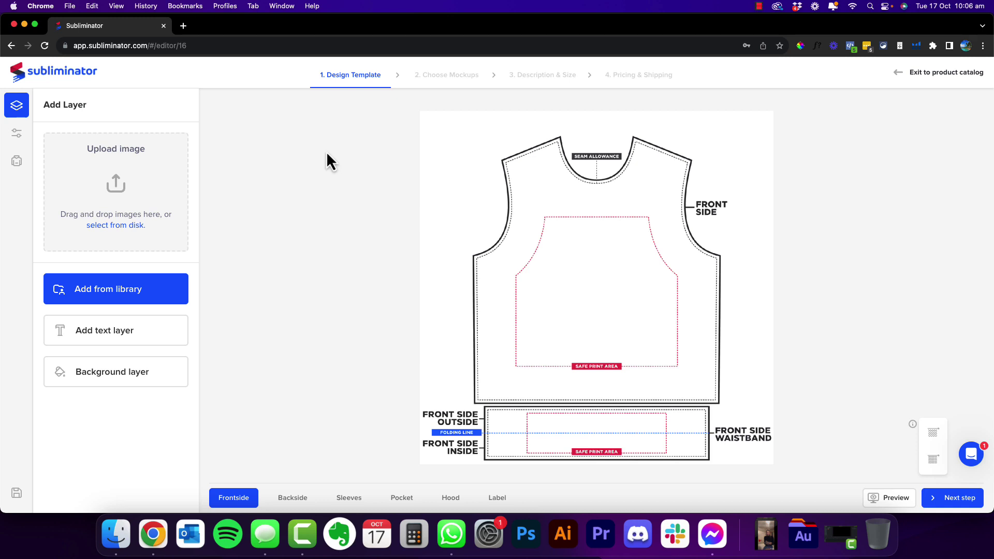
Step: Look through the Backside, Sleeves and Pocket design templates and return to Frontside
{"action": "left_click", "coordinate": [289, 496]}
{"action": "left_click", "coordinate": [351, 500]}
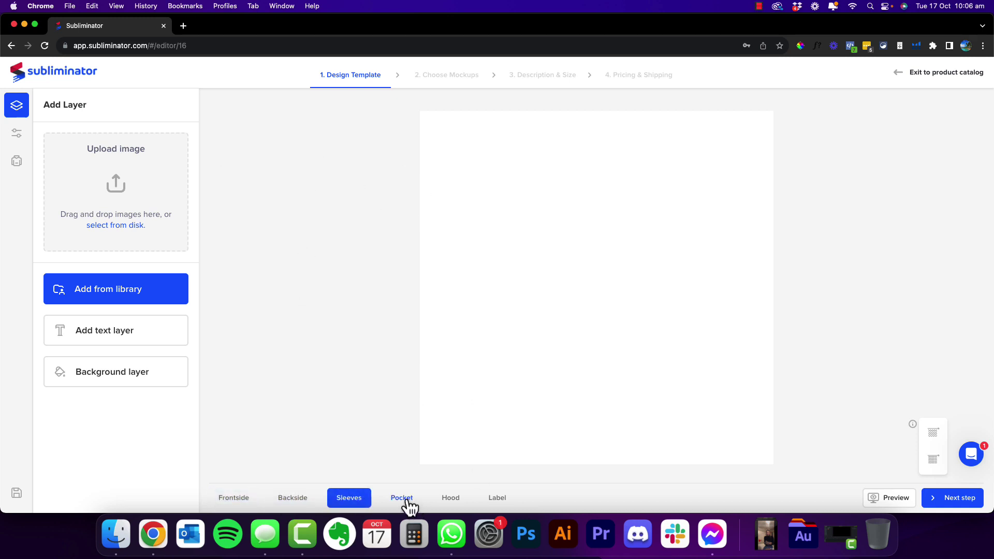
{"action": "left_click", "coordinate": [407, 501]}
{"action": "left_click", "coordinate": [291, 500]}
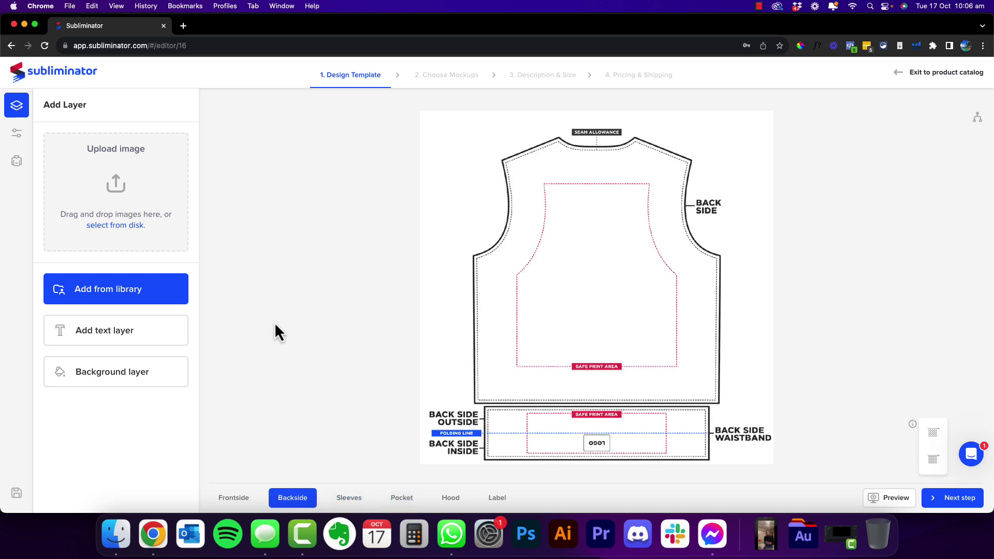
{"action": "left_click", "coordinate": [351, 502]}
{"action": "left_click", "coordinate": [234, 500]}
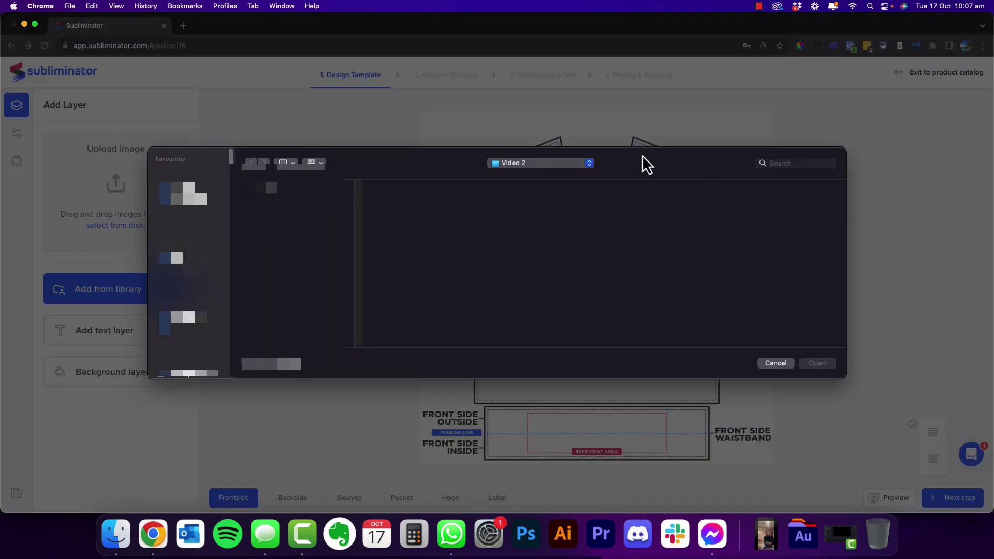
Step: Dismiss the file upload and add the seamless hoodie pattern from the second page of the design library to the Frontside
{"action": "left_click", "coordinate": [775, 364]}
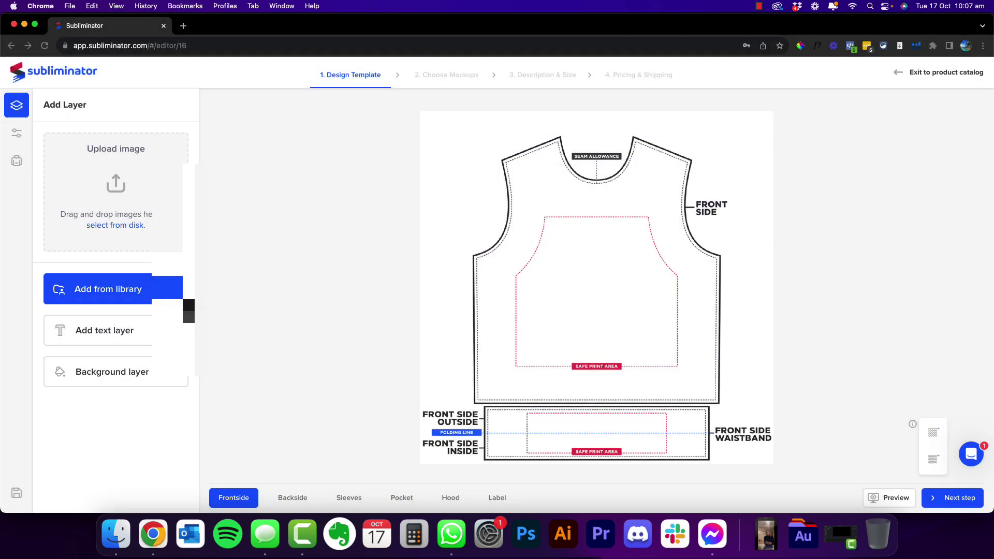
{"action": "left_click", "coordinate": [105, 293]}
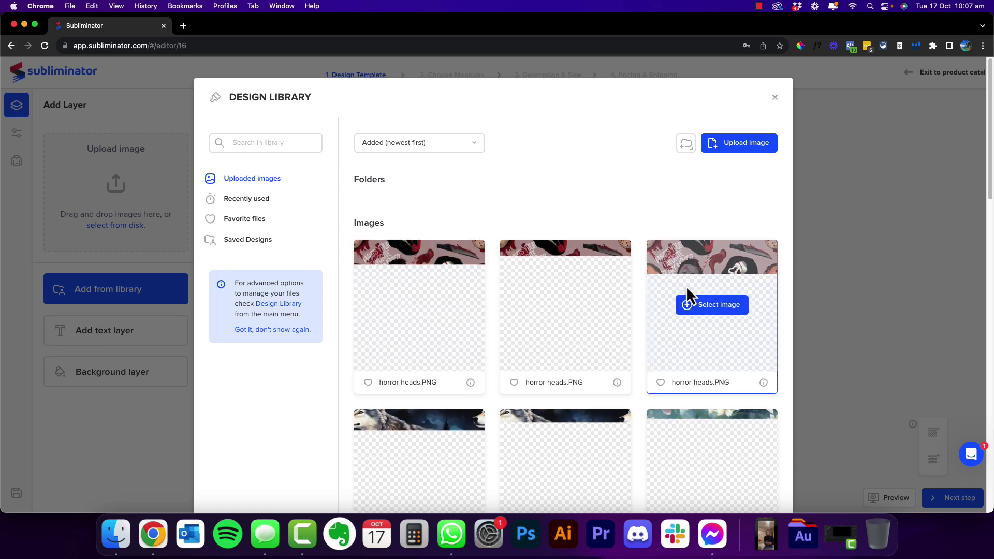
{"action": "scroll", "coordinate": [569, 259], "scroll_direction": "down", "scroll_amount": 4}
{"action": "scroll", "coordinate": [613, 243], "scroll_direction": "down", "scroll_amount": 4}
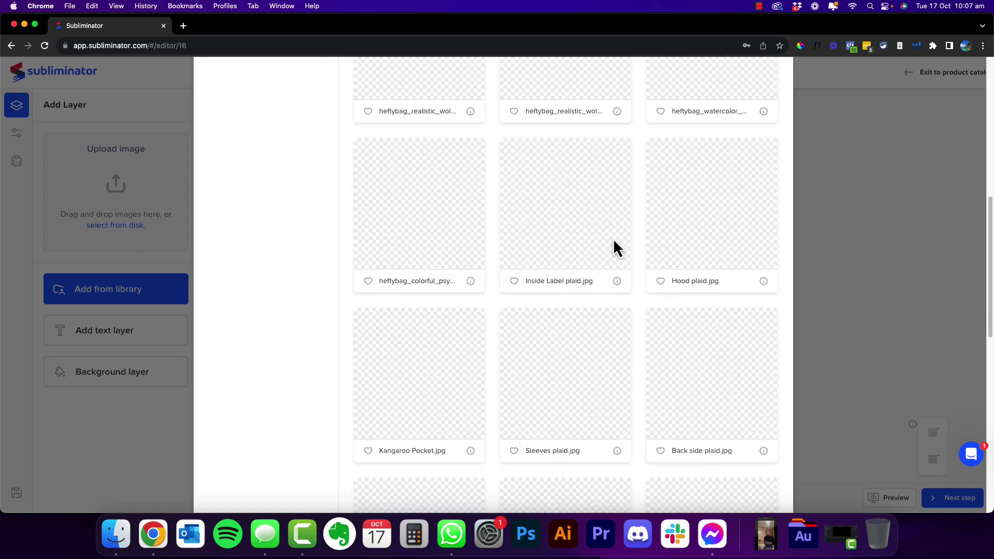
{"action": "scroll", "coordinate": [497, 265], "scroll_direction": "up", "scroll_amount": 4}
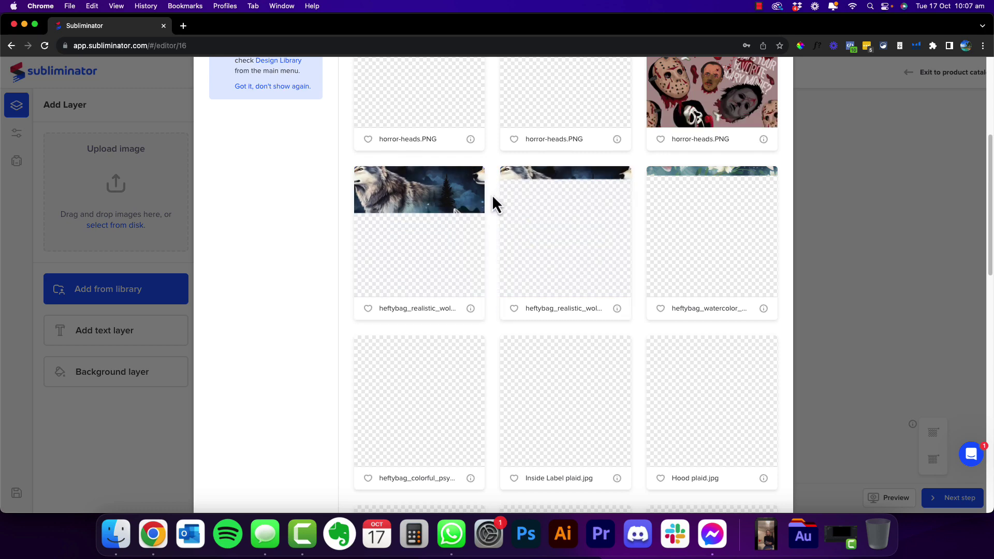
{"action": "scroll", "coordinate": [636, 237], "scroll_direction": "down", "scroll_amount": 15}
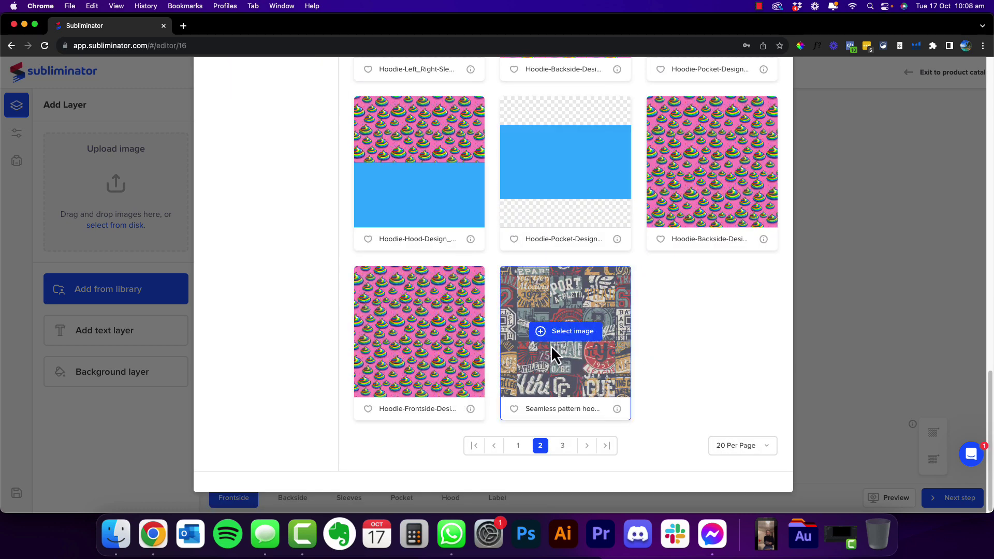
{"action": "left_click", "coordinate": [572, 332]}
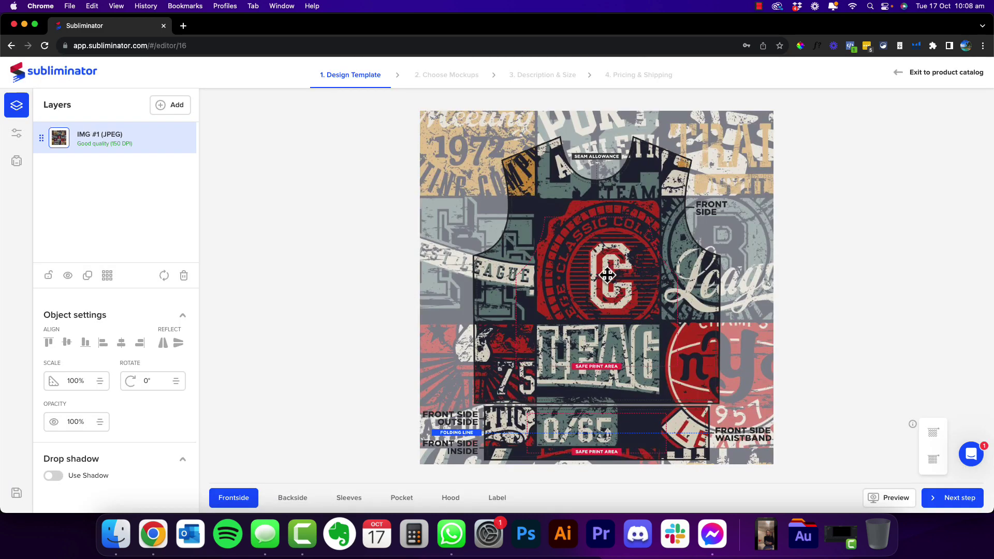
Step: Move the pattern image around the front template, shrink it, and set its scale to 37%
{"action": "left_click_drag", "start_coordinate": [595, 279], "coordinate": [622, 220]}
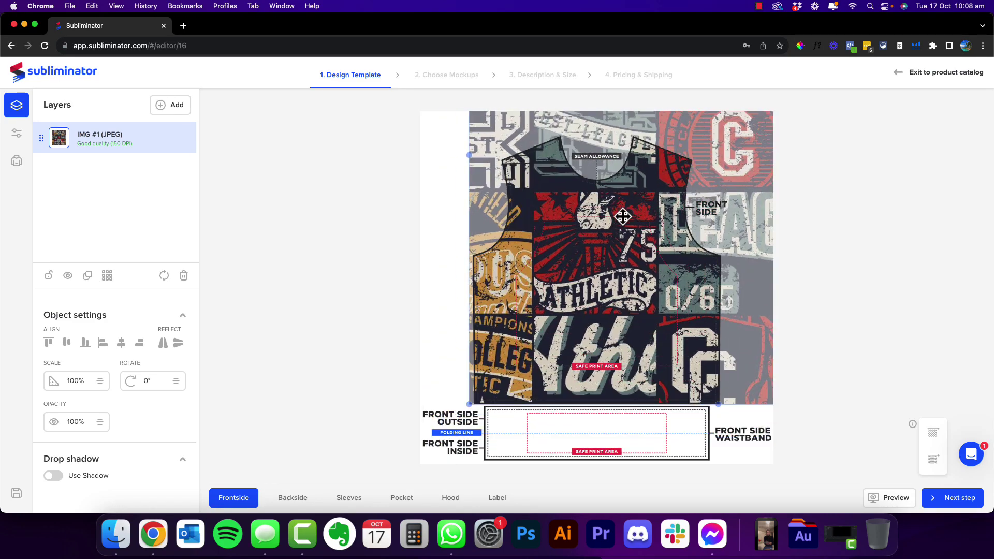
{"action": "left_click_drag", "start_coordinate": [475, 398], "coordinate": [491, 355]}
{"action": "left_click_drag", "start_coordinate": [543, 309], "coordinate": [507, 328]}
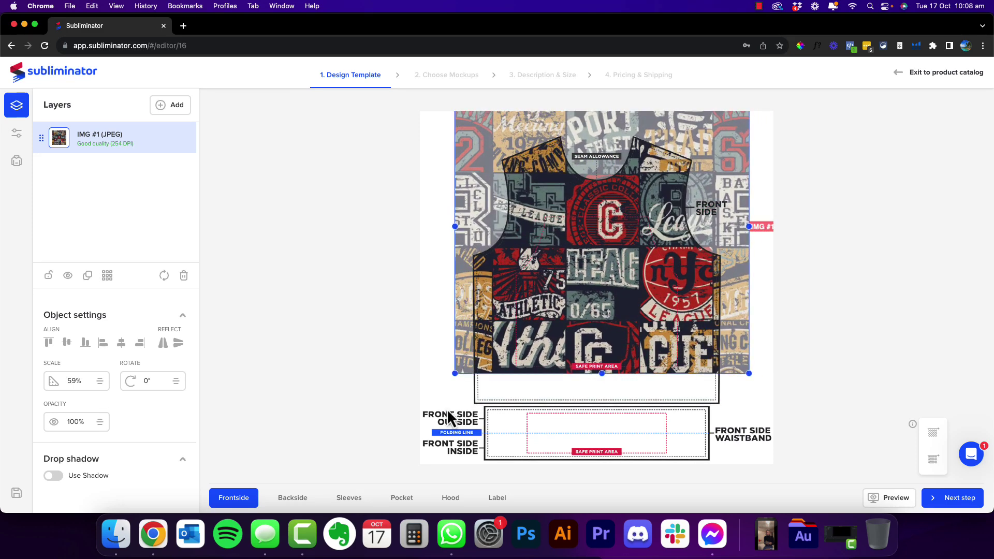
{"action": "left_click_drag", "start_coordinate": [459, 367], "coordinate": [549, 259]}
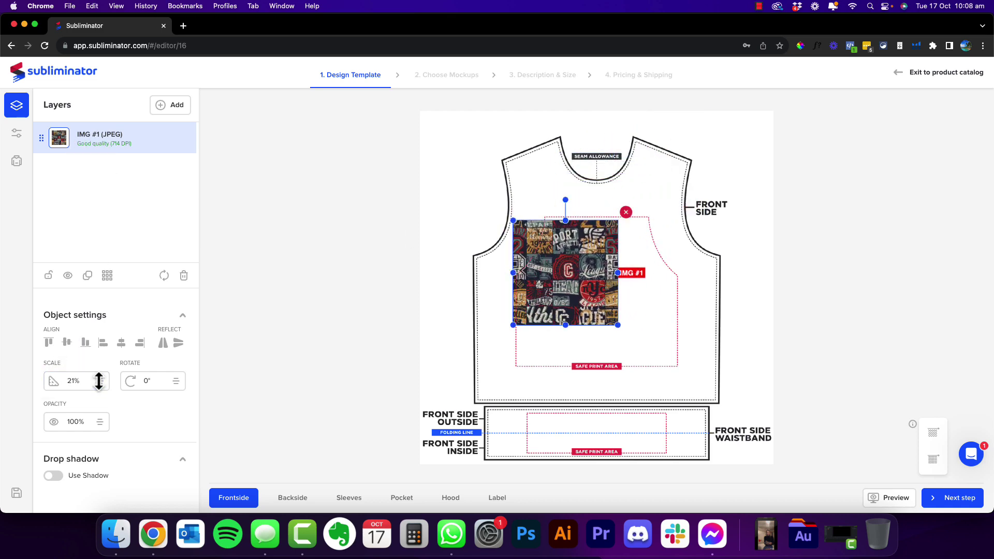
{"action": "left_click_drag", "start_coordinate": [99, 381], "coordinate": [99, 369]}
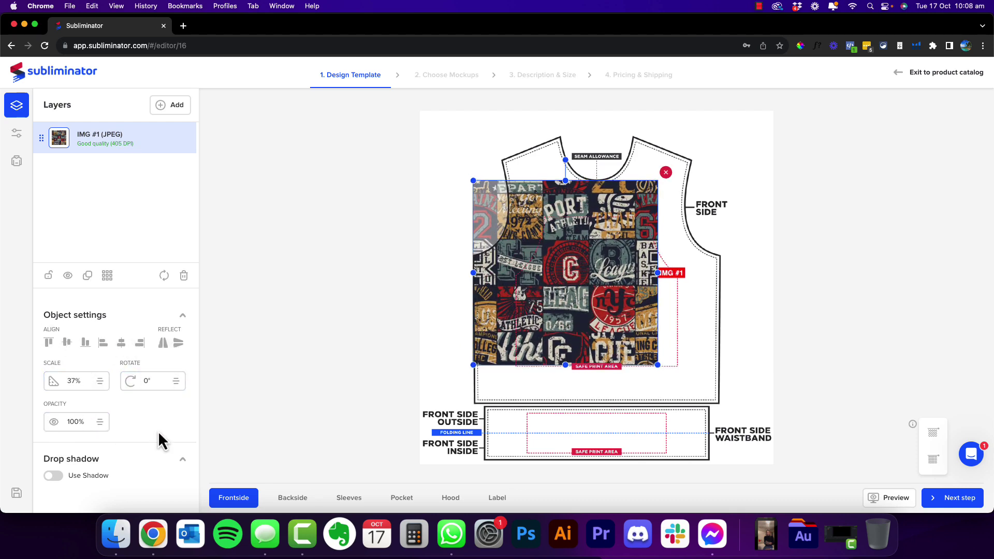
Step: Shift the pattern image on the front template, enlarge it to 45%, and deselect it
{"action": "left_click", "coordinate": [81, 421]}
{"action": "left_click_drag", "start_coordinate": [637, 239], "coordinate": [655, 254]}
{"action": "left_click_drag", "start_coordinate": [492, 382], "coordinate": [451, 422]}
{"action": "left_click", "coordinate": [701, 173]}
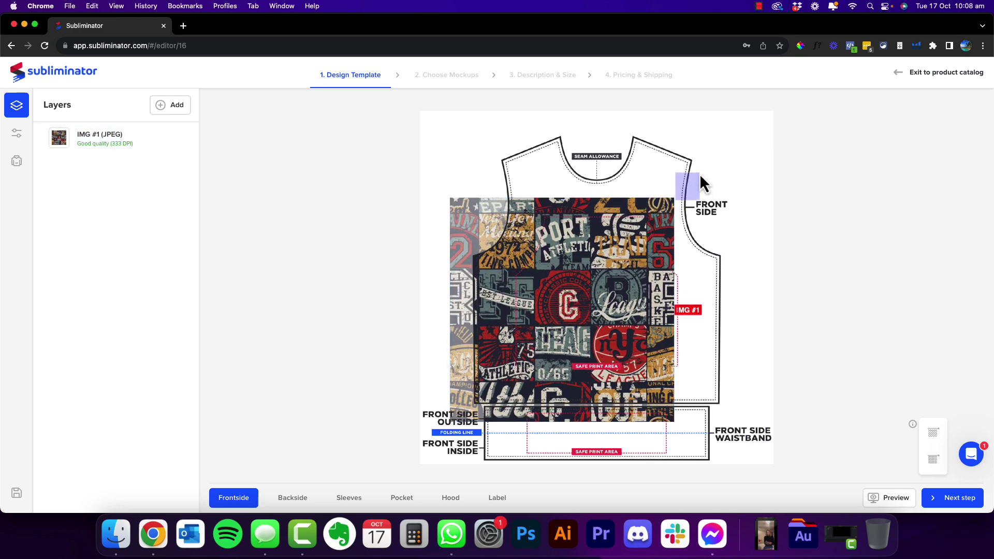
Step: Position the pattern image over the front body panel and enlarge it to 56% to cover the panel
{"action": "left_click_drag", "start_coordinate": [634, 247], "coordinate": [644, 180]}
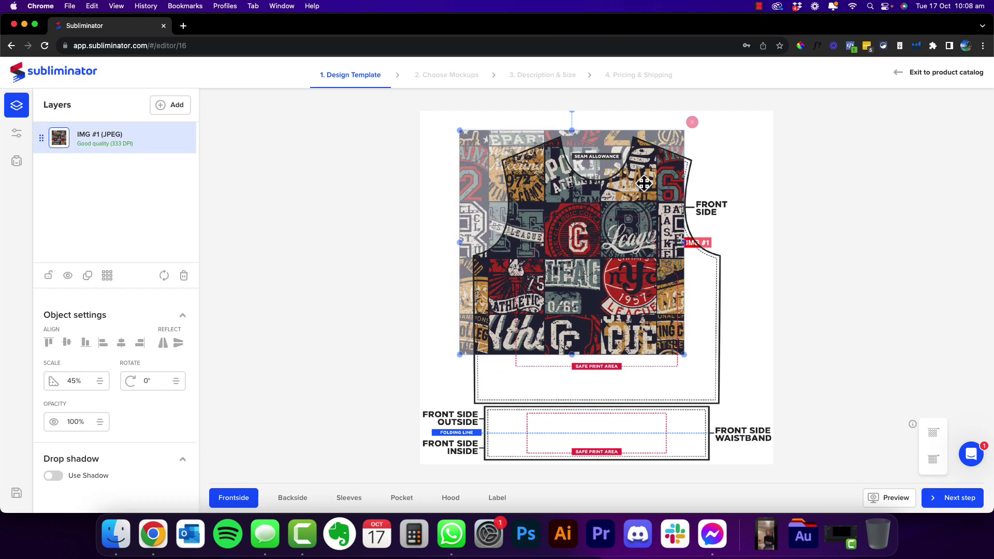
{"action": "left_click_drag", "start_coordinate": [687, 359], "coordinate": [730, 399]}
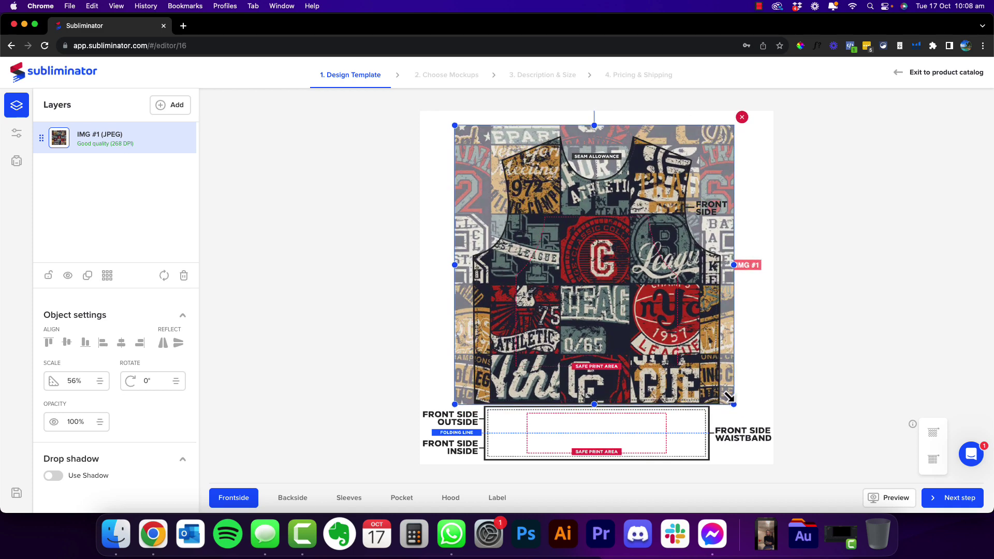
{"action": "left_click_drag", "start_coordinate": [680, 358], "coordinate": [689, 358]}
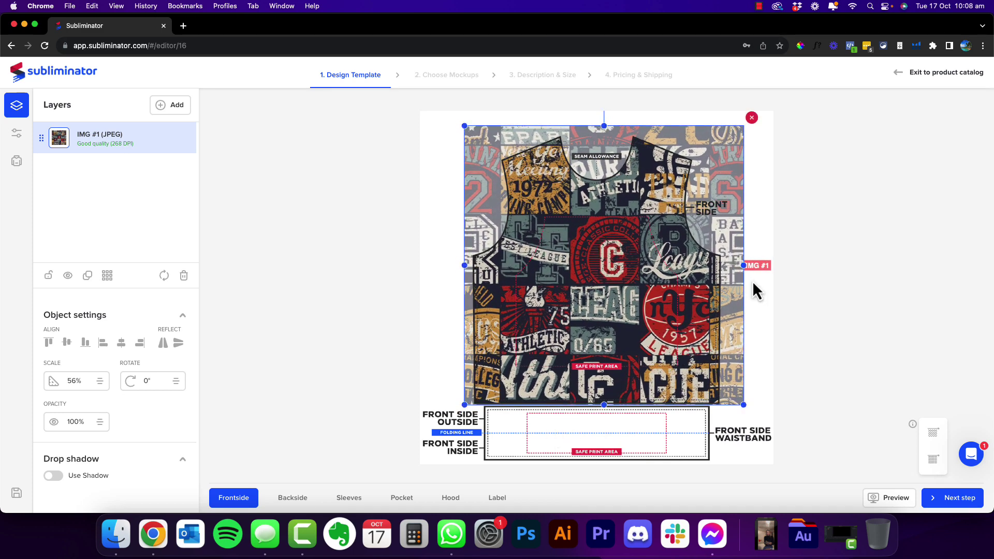
{"action": "left_click", "coordinate": [761, 298]}
Step: Copy the frontside pattern layer to all placements
{"action": "left_click", "coordinate": [578, 305]}
{"action": "left_click", "coordinate": [88, 276]}
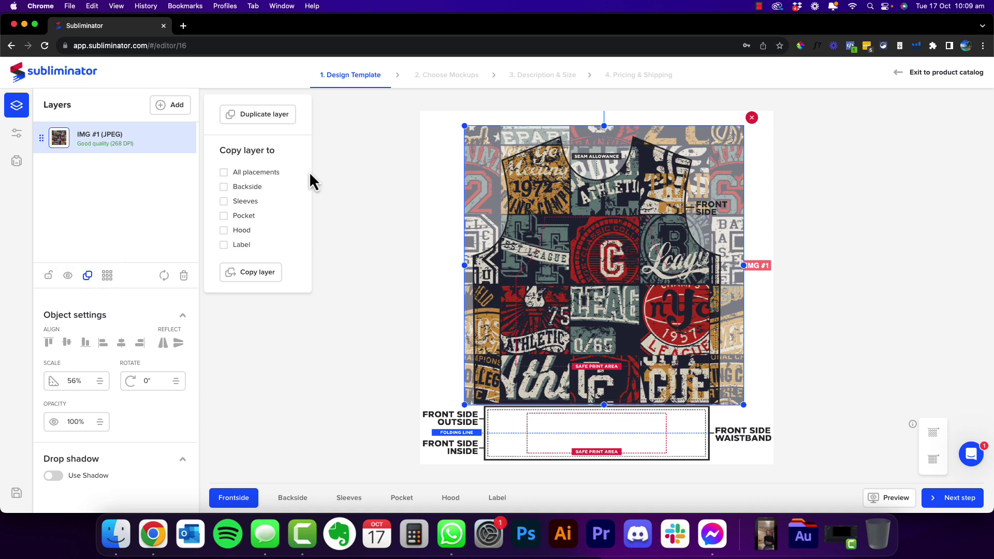
{"action": "left_click", "coordinate": [240, 179]}
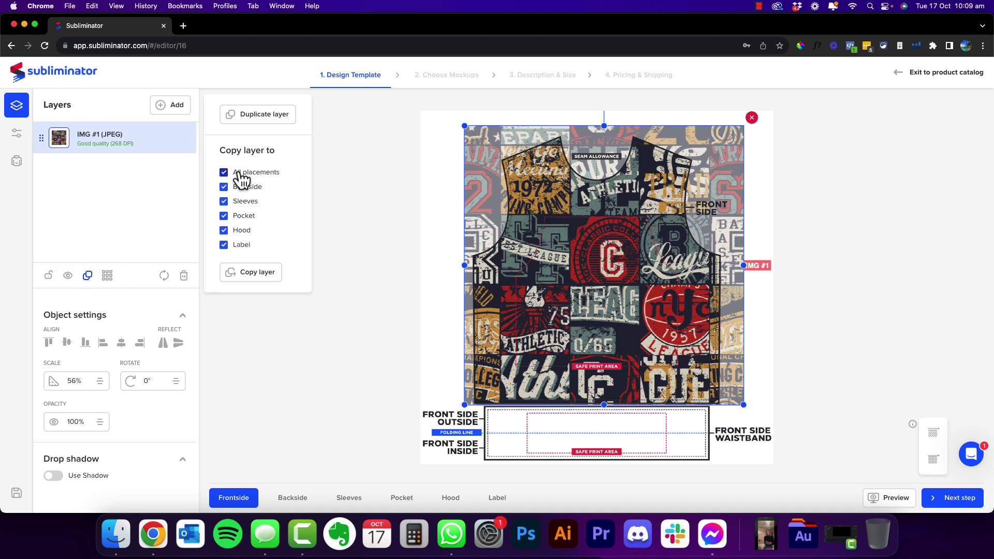
{"action": "left_click", "coordinate": [243, 274]}
Step: Check the copied pattern on the other placements and shift it slightly upward on the Label
{"action": "left_click", "coordinate": [293, 498]}
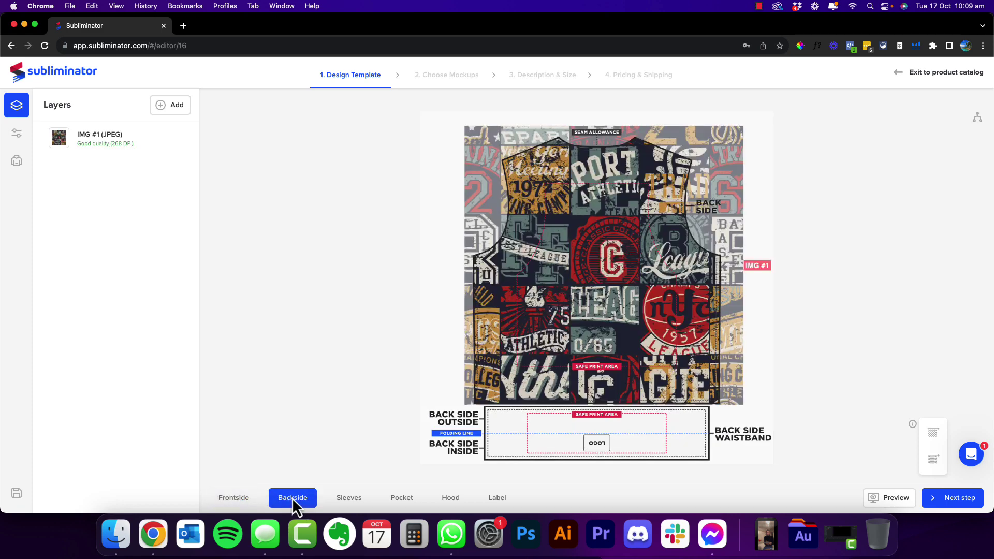
{"action": "left_click", "coordinate": [345, 500]}
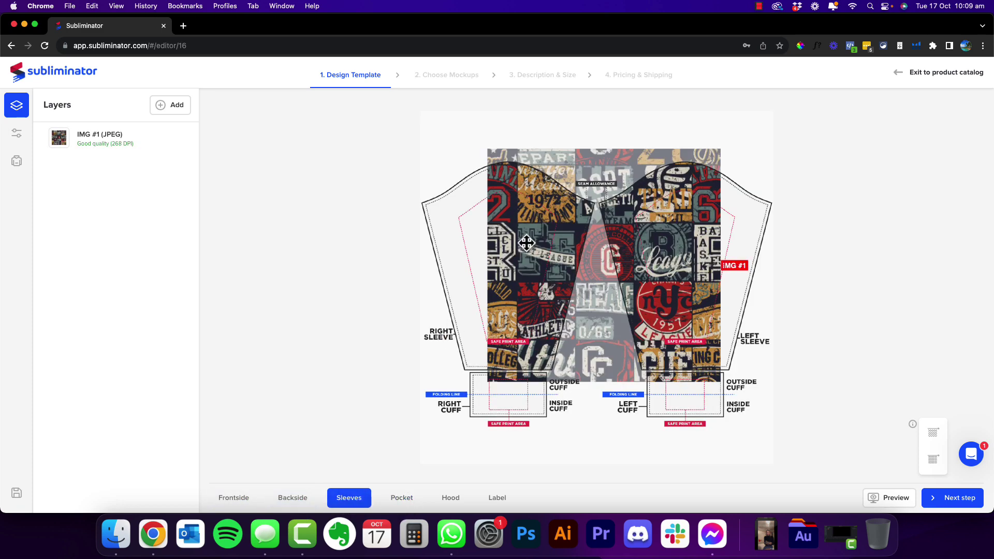
{"action": "left_click", "coordinate": [403, 499]}
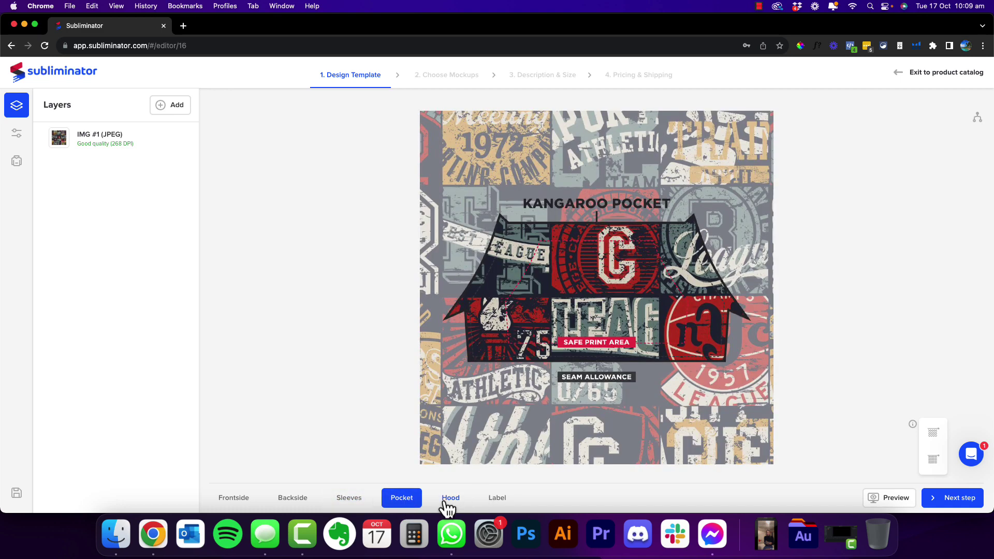
{"action": "left_click", "coordinate": [448, 499]}
{"action": "left_click", "coordinate": [498, 501]}
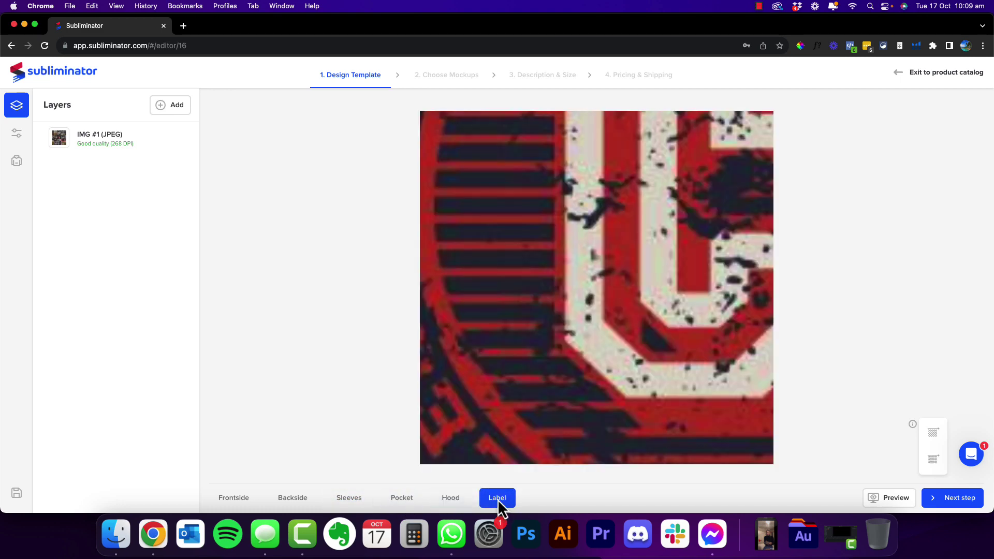
{"action": "left_click_drag", "start_coordinate": [591, 314], "coordinate": [593, 289]}
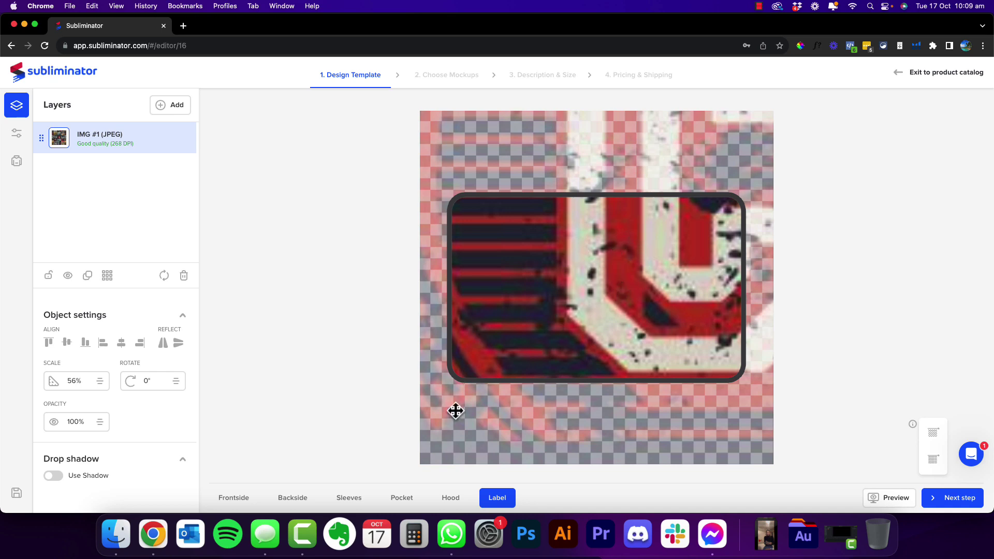
Step: Move the pattern image on the Sleeves template over the right sleeve and duplicate its layer
{"action": "left_click", "coordinate": [350, 498]}
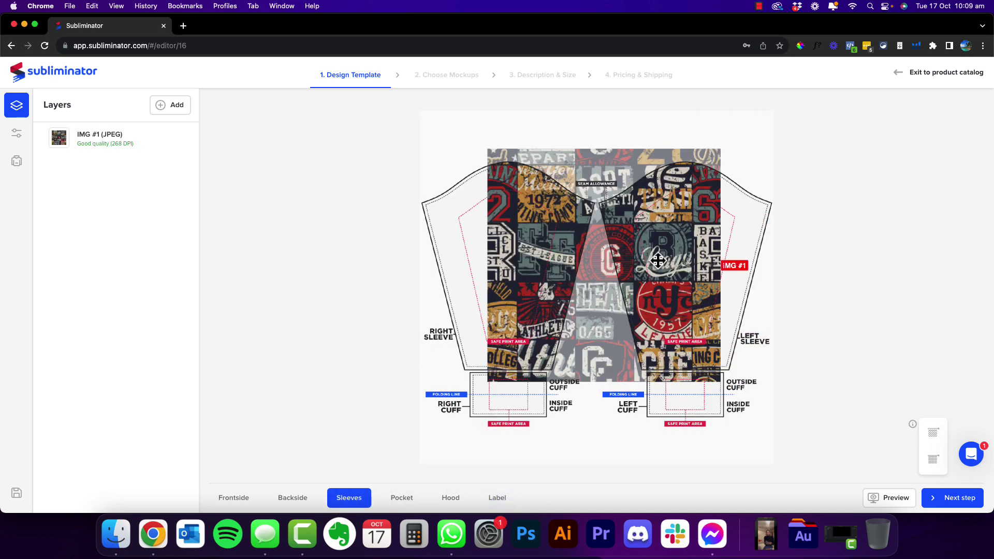
{"action": "left_click_drag", "start_coordinate": [657, 261], "coordinate": [534, 251]}
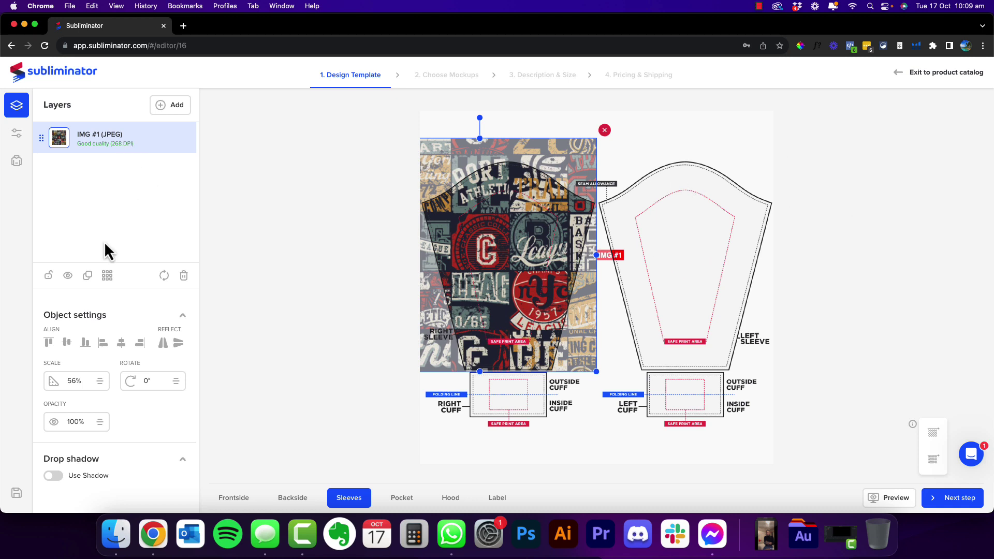
{"action": "left_click", "coordinate": [88, 276]}
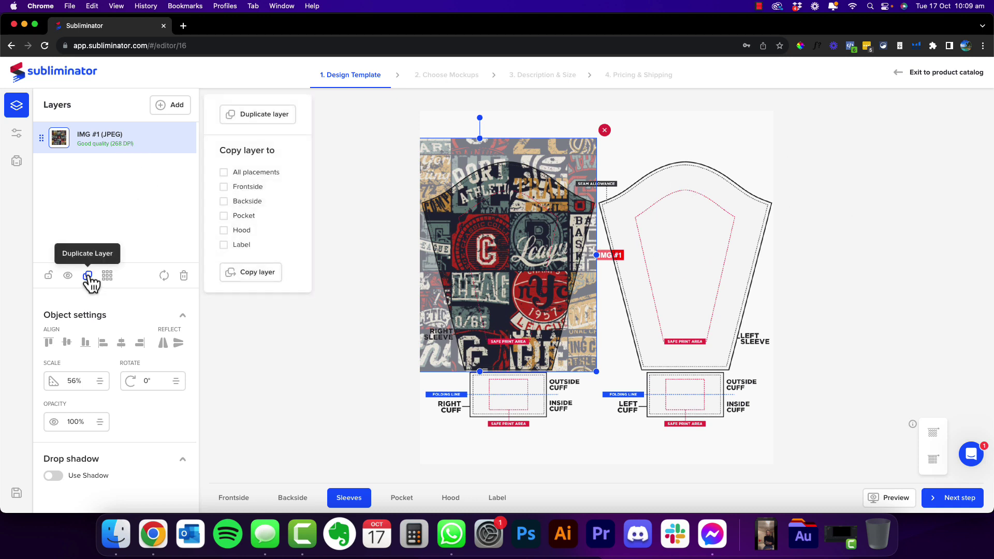
{"action": "left_click", "coordinate": [257, 115]}
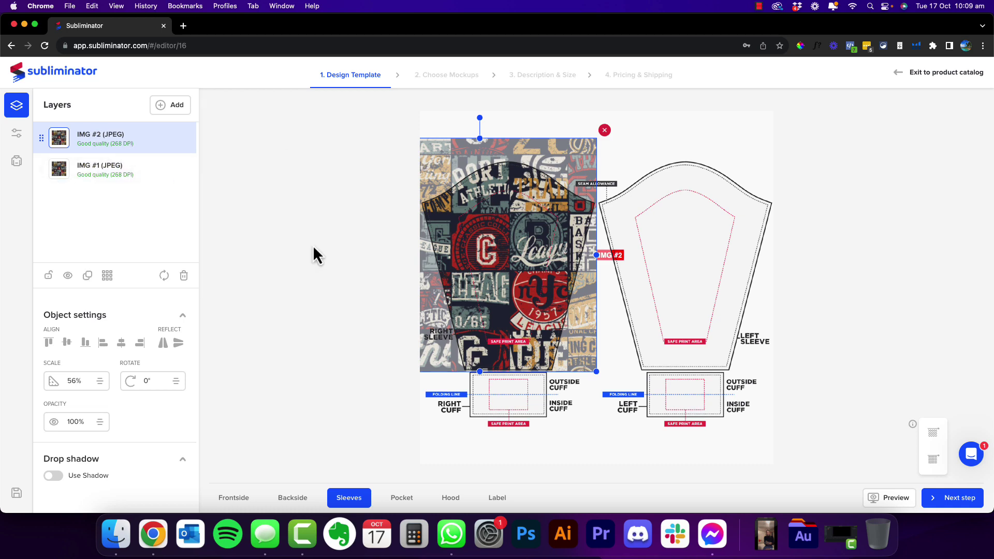
Step: Move the duplicated pattern image over the left sleeve so it meets the right sleeve's image edge to edge
{"action": "left_click_drag", "start_coordinate": [480, 249], "coordinate": [723, 247]}
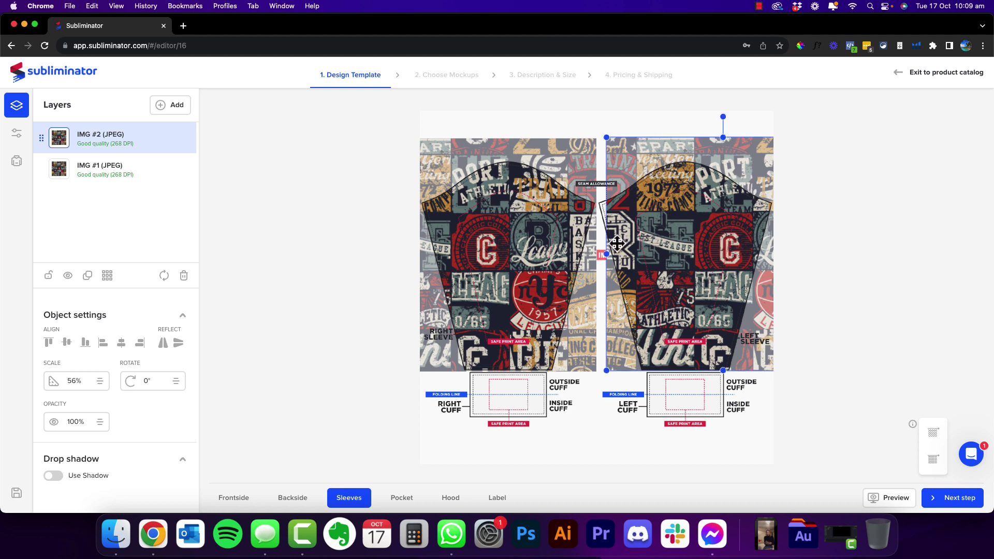
{"action": "left_click_drag", "start_coordinate": [652, 247], "coordinate": [643, 247]}
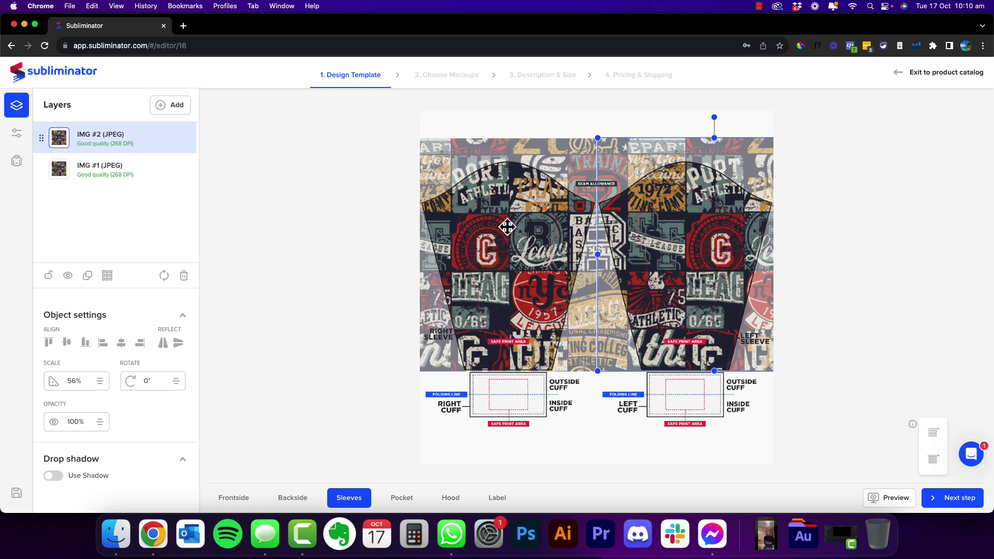
{"action": "left_click", "coordinate": [509, 387]}
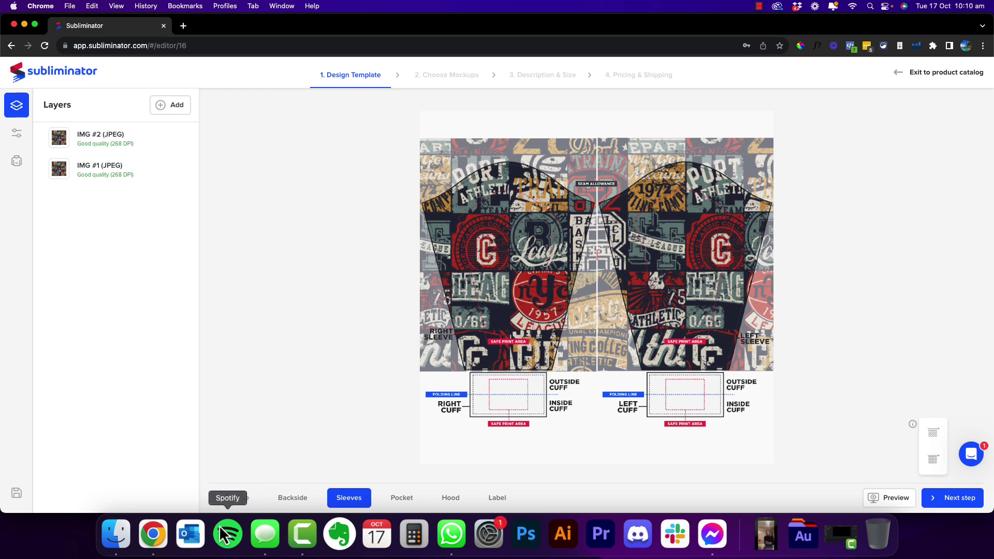
Step: Add a background layer beneath the pattern on the Frontside template
{"action": "left_click", "coordinate": [297, 502]}
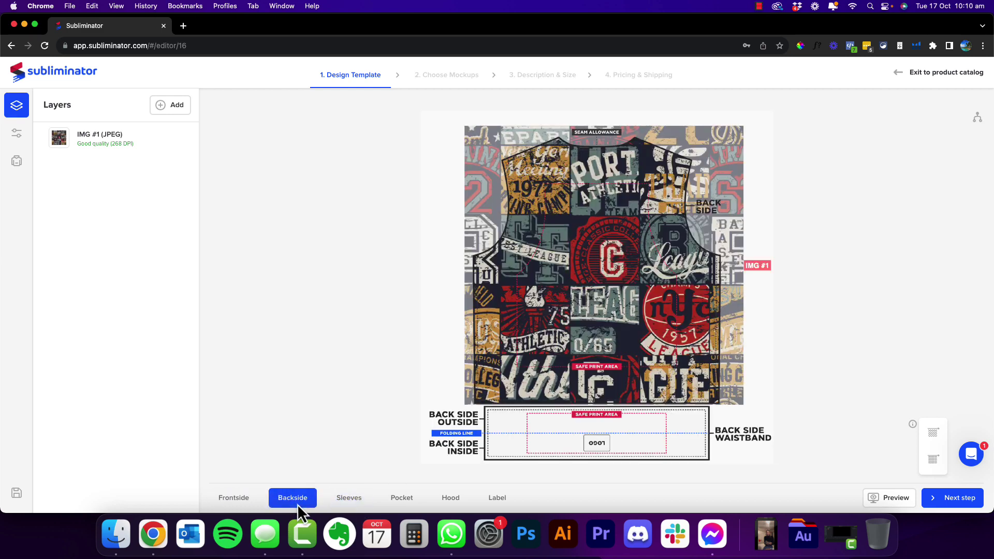
{"action": "left_click", "coordinate": [236, 498]}
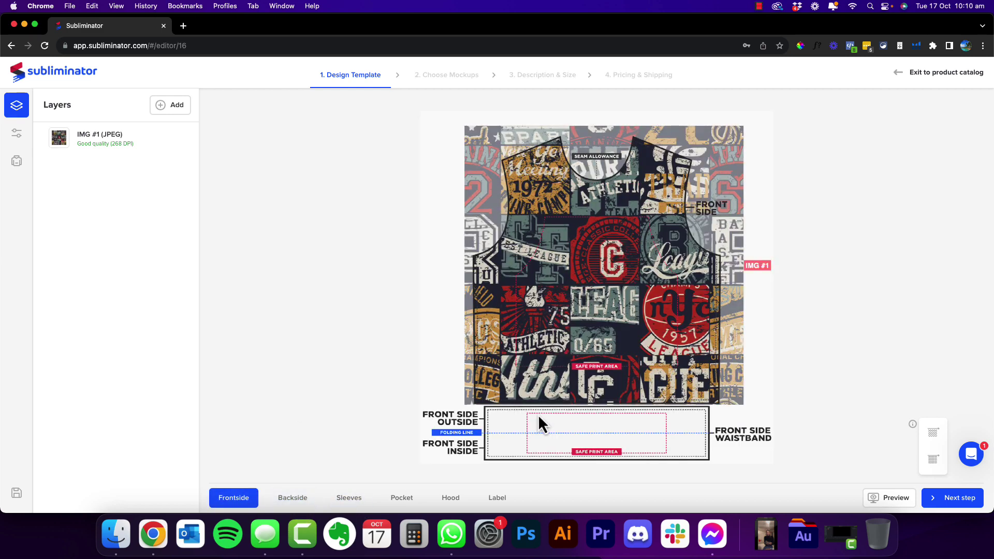
{"action": "left_click", "coordinate": [525, 193]}
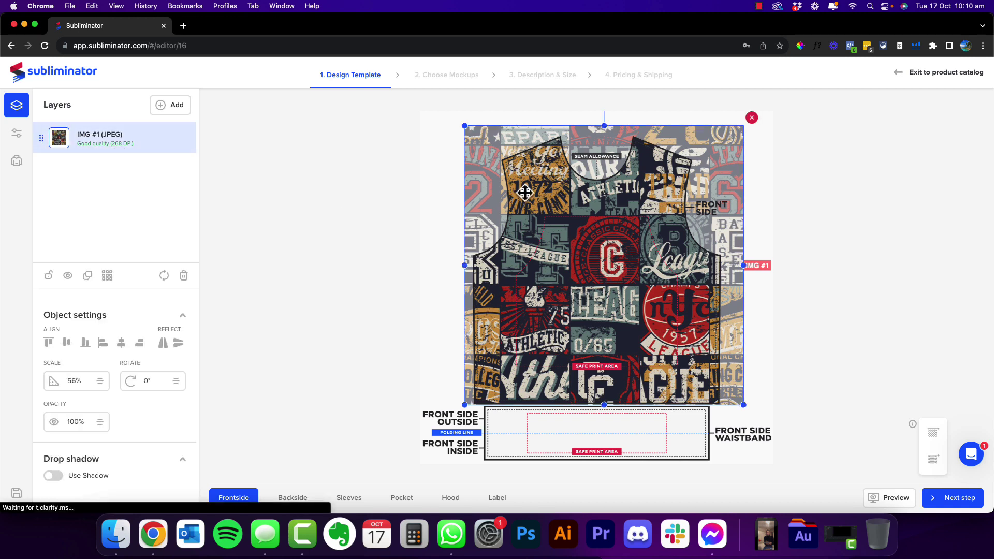
{"action": "left_click", "coordinate": [167, 109]}
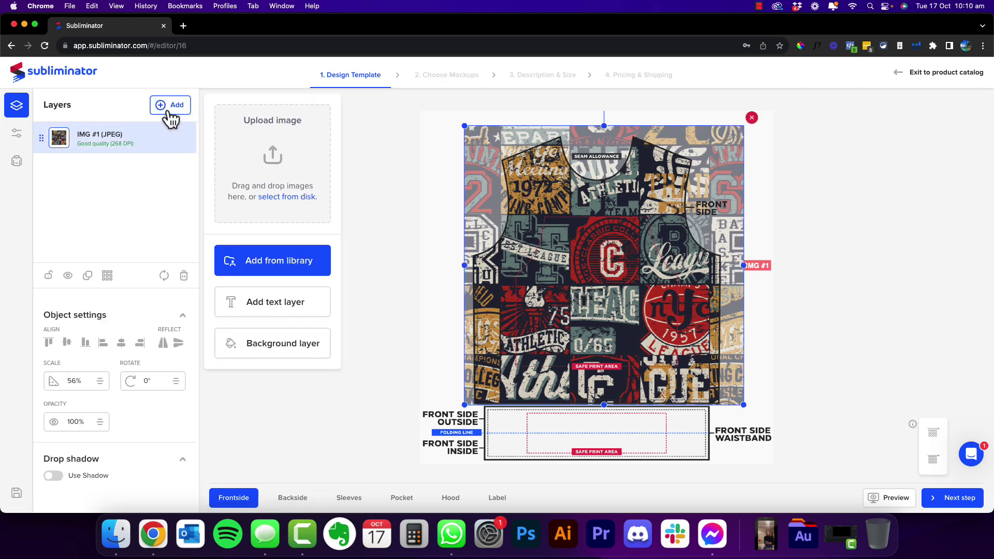
{"action": "left_click", "coordinate": [266, 336]}
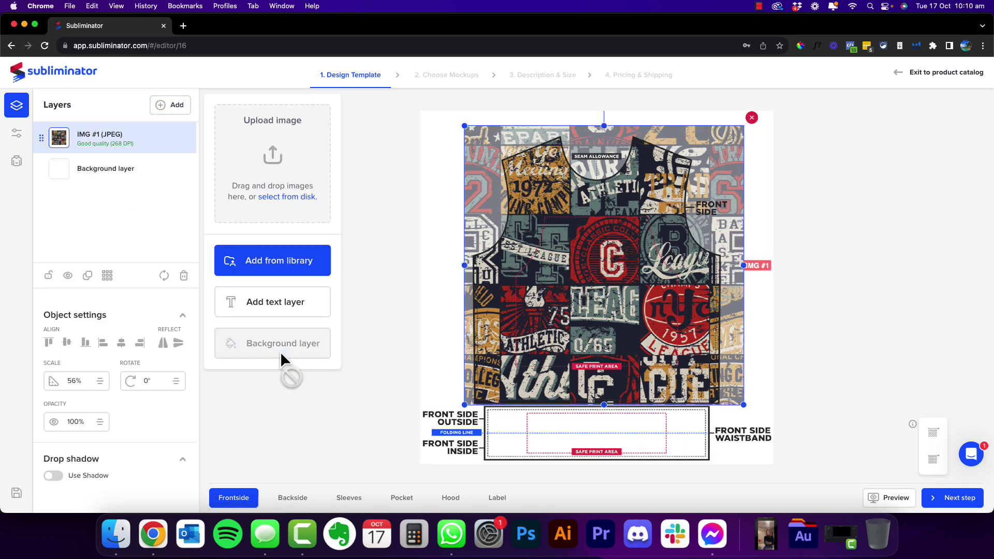
Step: Set the Frontside background layer to the solid red #E81A03
{"action": "left_click", "coordinate": [133, 175]}
{"action": "left_click", "coordinate": [102, 356]}
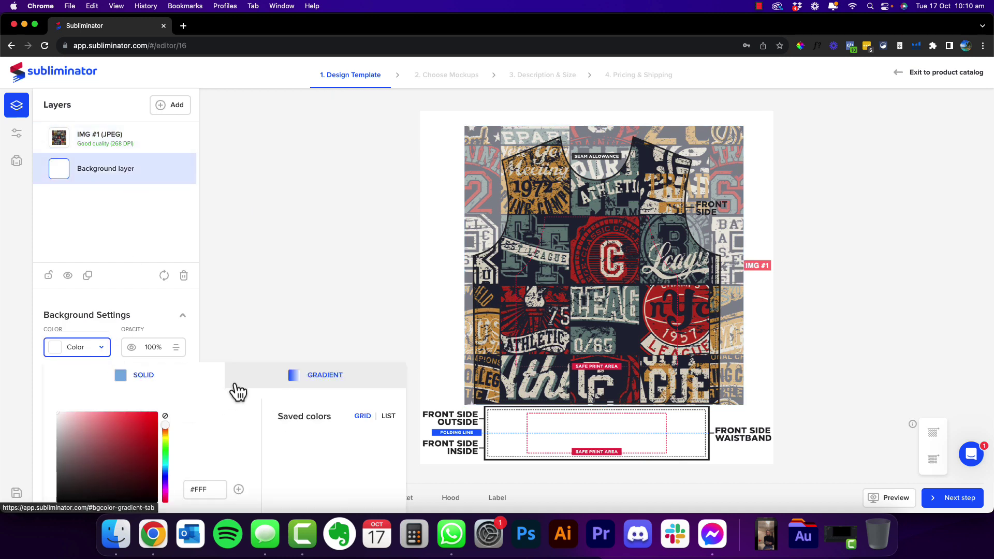
{"action": "left_click_drag", "start_coordinate": [166, 428], "coordinate": [156, 421]}
{"action": "left_click", "coordinate": [157, 432]}
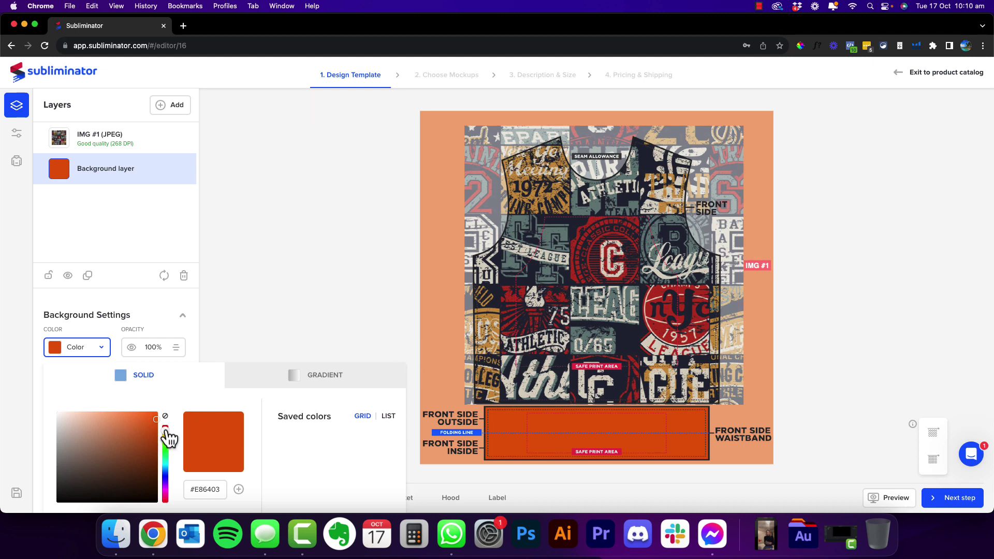
{"action": "left_click_drag", "start_coordinate": [167, 437], "coordinate": [169, 437]}
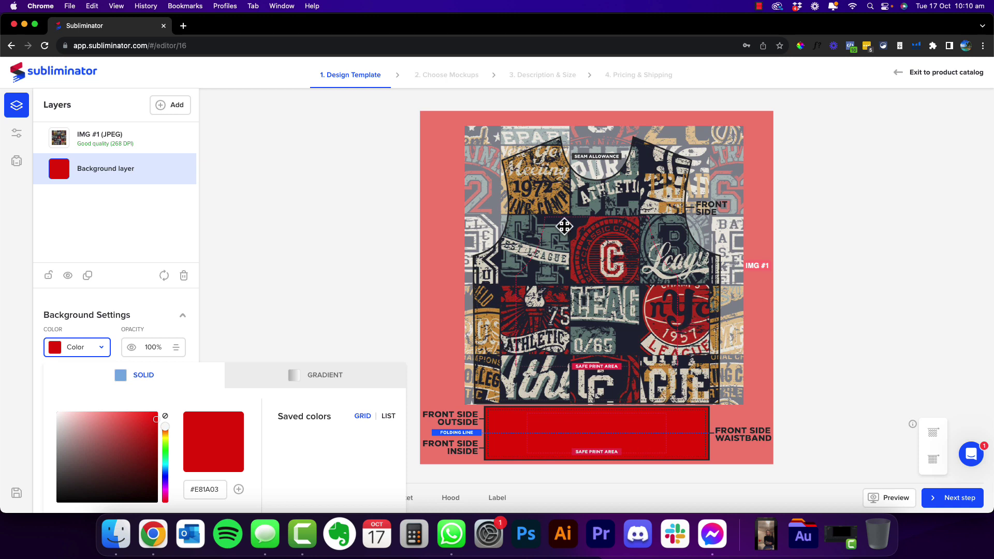
{"action": "left_click", "coordinate": [294, 318]}
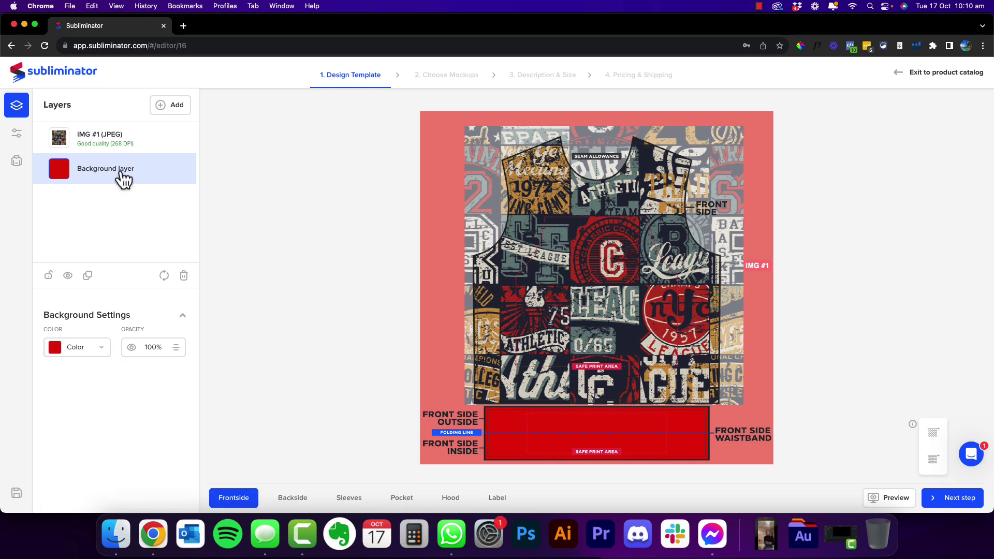
Step: Copy the hex code of the Frontside background layer's red colour
{"action": "left_click", "coordinate": [103, 293]}
{"action": "left_click", "coordinate": [106, 181]}
{"action": "left_click", "coordinate": [93, 347]}
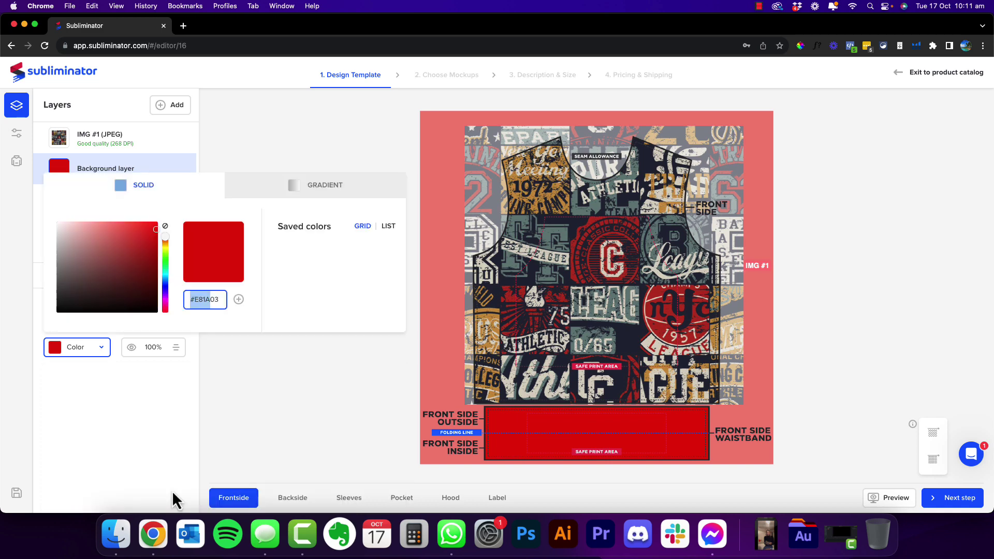
{"action": "double_click", "coordinate": [213, 299]}
{"action": "right_click", "coordinate": [215, 300]}
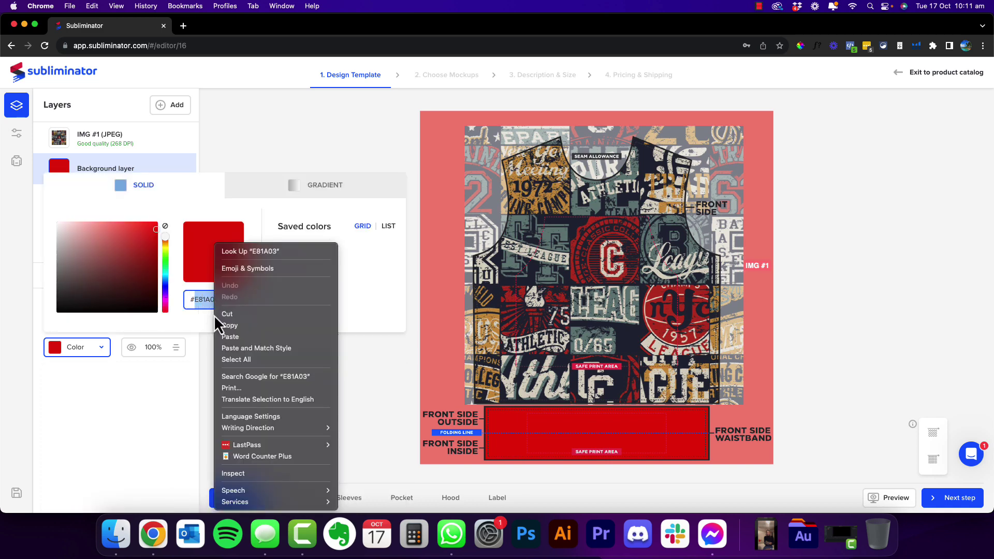
{"action": "left_click", "coordinate": [231, 326]}
{"action": "left_click", "coordinate": [256, 162]}
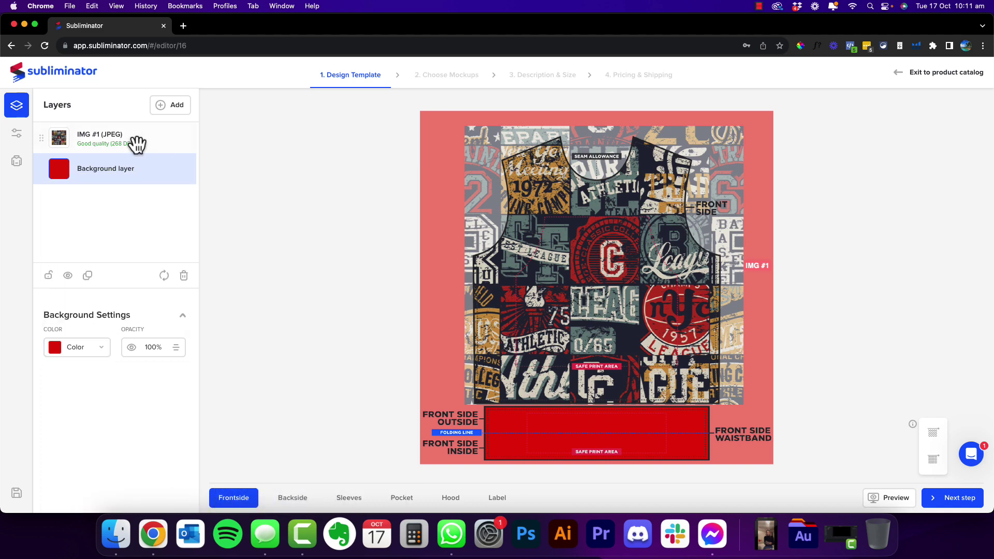
Step: Add a background layer to the Backside template and set its solid colour to #E81A03
{"action": "left_click", "coordinate": [285, 499]}
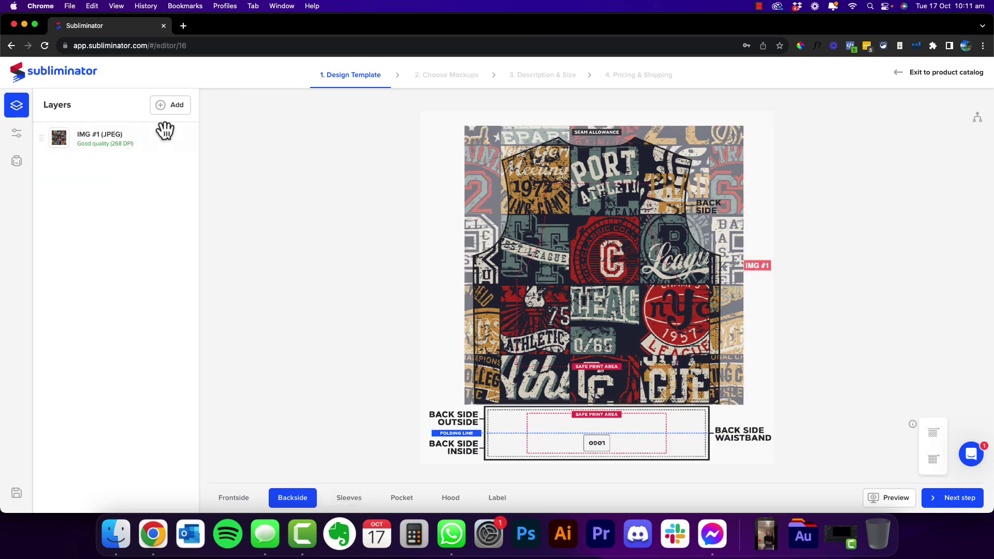
{"action": "left_click", "coordinate": [171, 105]}
{"action": "left_click", "coordinate": [260, 339]}
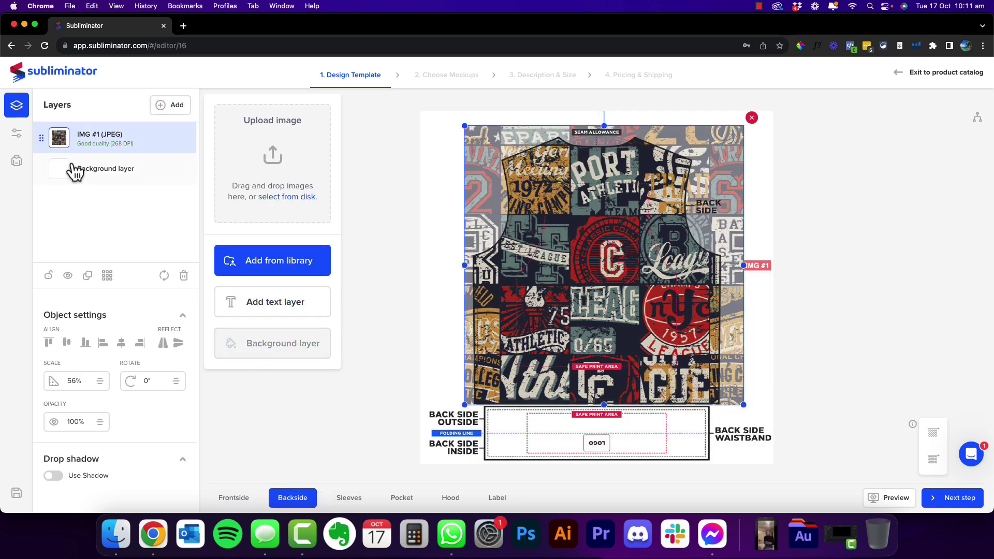
{"action": "left_click", "coordinate": [75, 171]}
{"action": "left_click", "coordinate": [97, 348]}
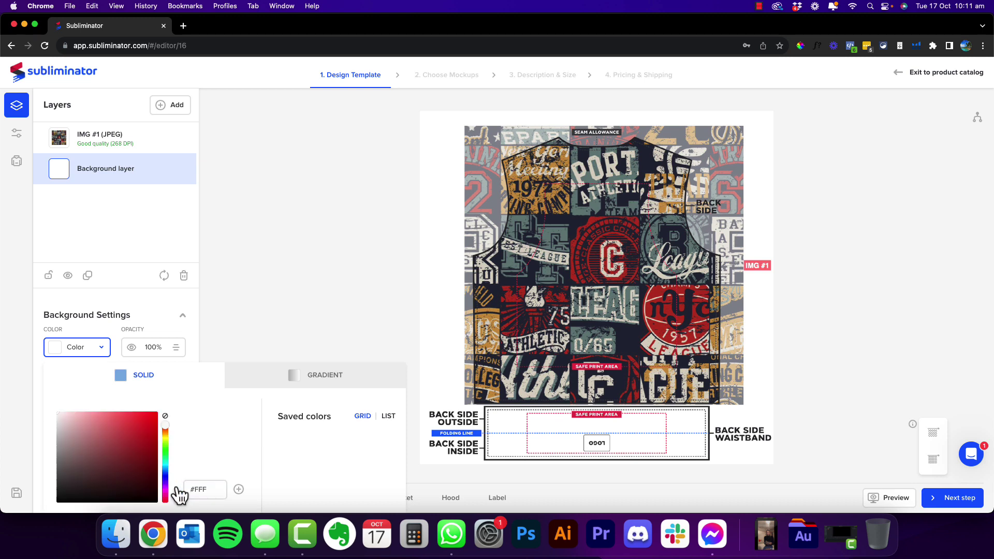
{"action": "double_click", "coordinate": [202, 300]}
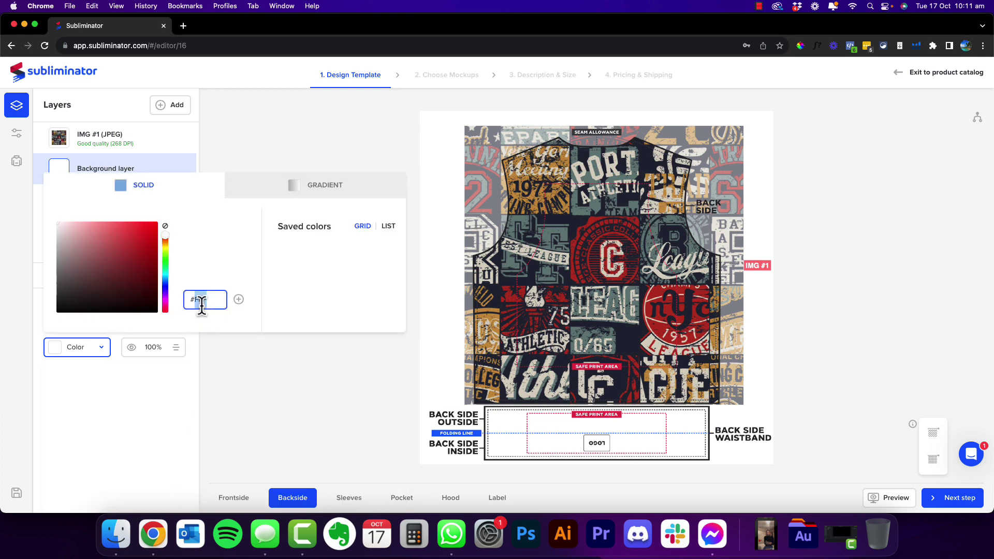
{"action": "key", "text": "super+v"}
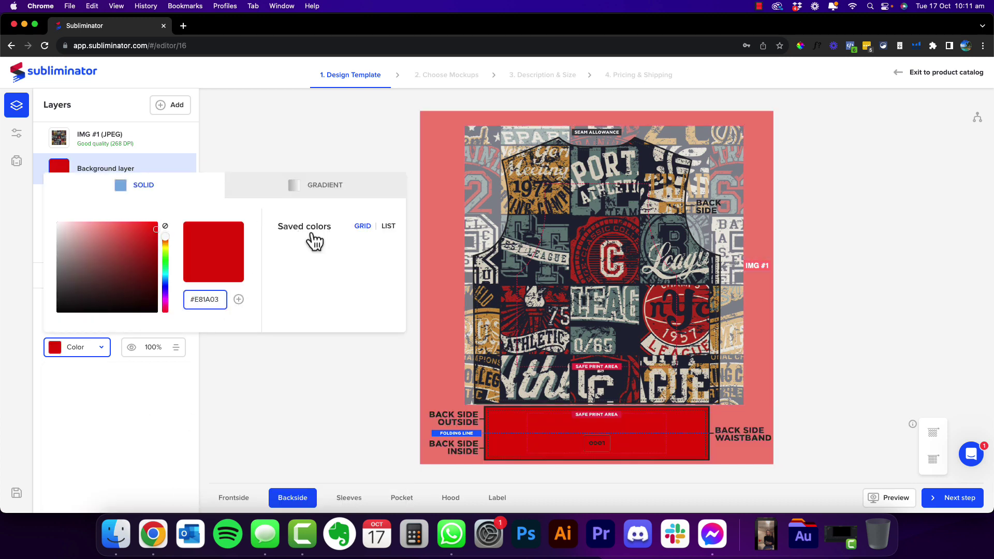
{"action": "left_click", "coordinate": [278, 344]}
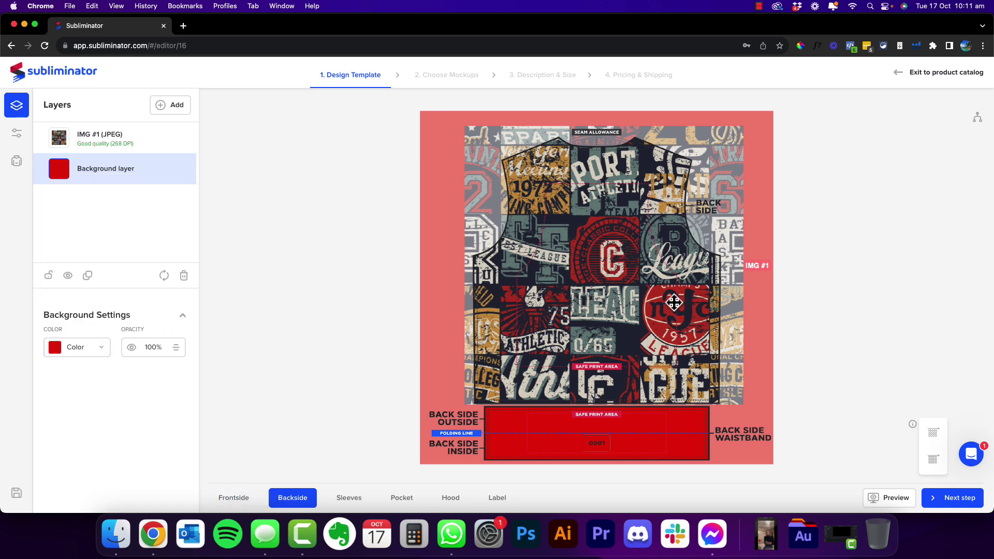
Step: Add a background layer to the Sleeves template and colour it solid #E81A03 to fill the cuffs
{"action": "left_click", "coordinate": [350, 498]}
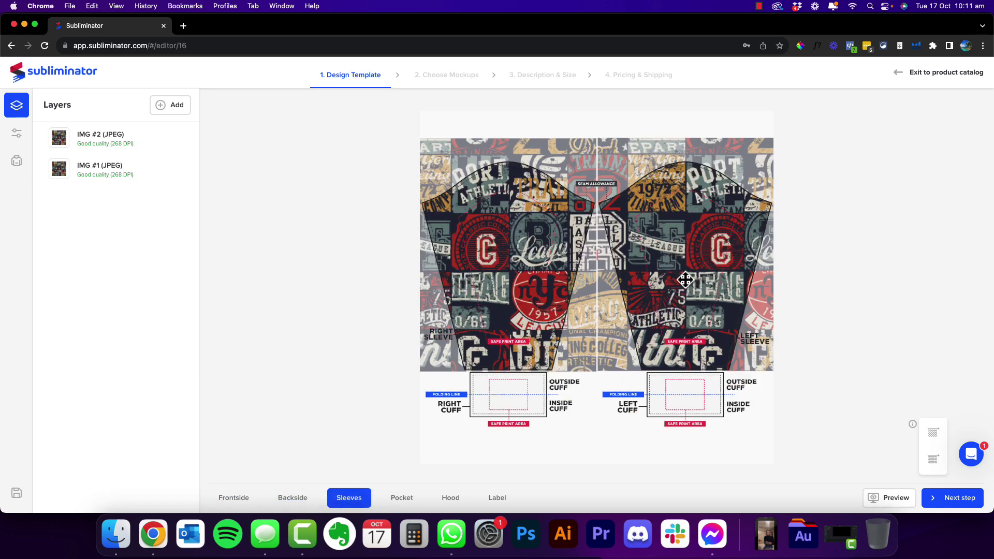
{"action": "left_click", "coordinate": [175, 107]}
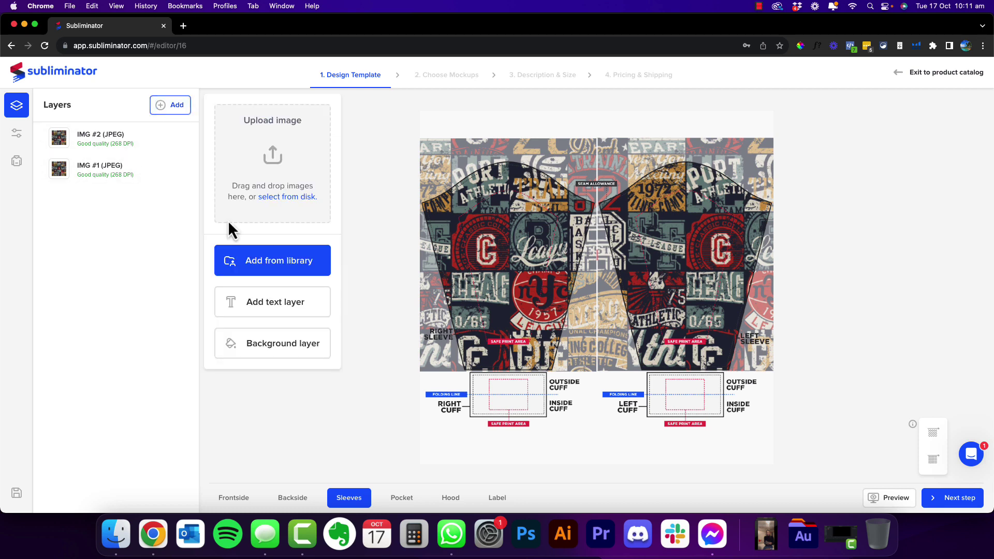
{"action": "left_click", "coordinate": [287, 342]}
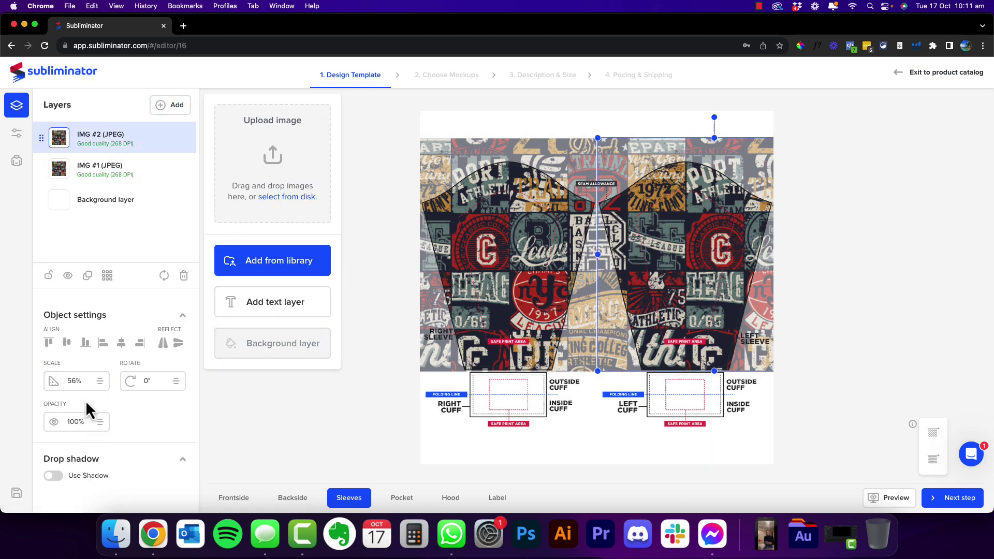
{"action": "left_click", "coordinate": [105, 204]}
{"action": "left_click", "coordinate": [102, 348]}
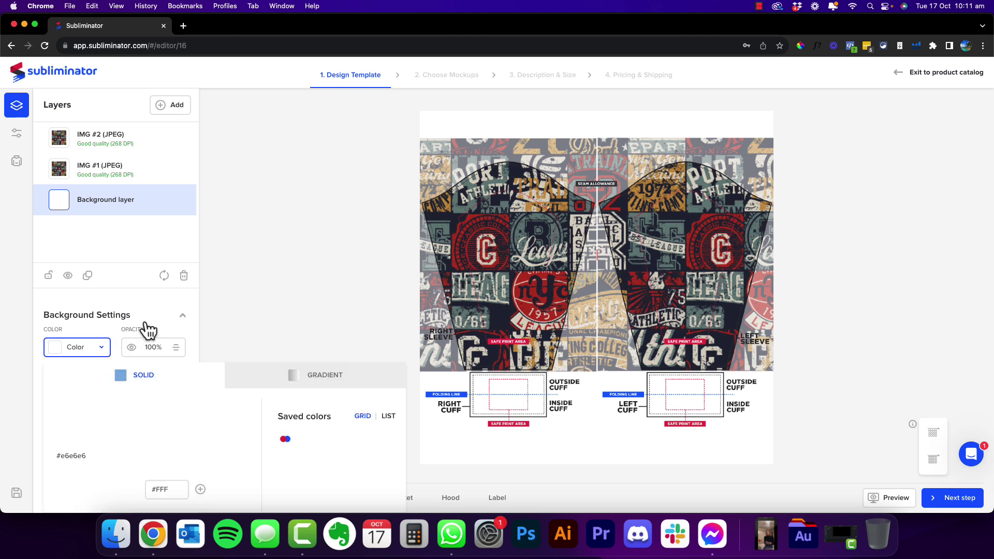
{"action": "left_click", "coordinate": [189, 299]}
{"action": "key", "text": "cmd+v"}
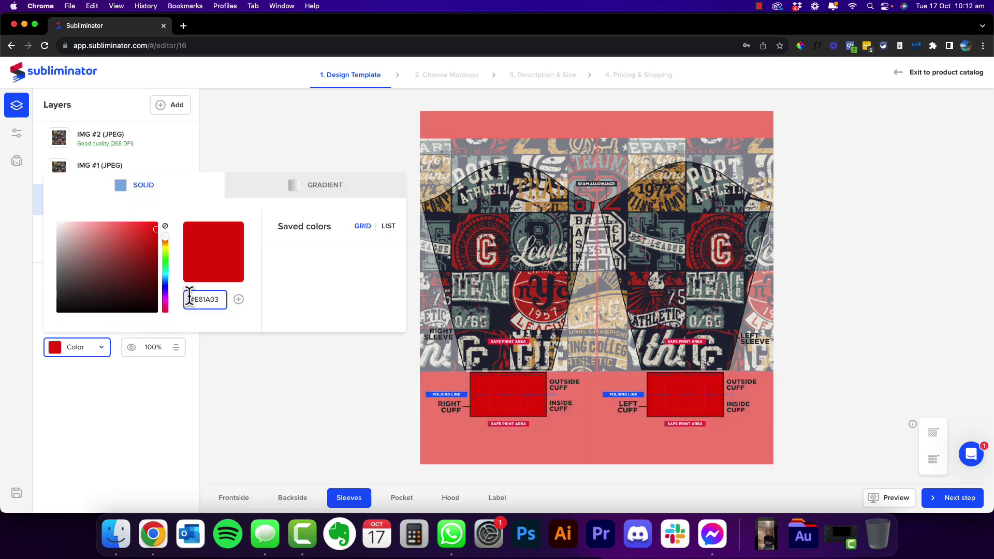
{"action": "left_click", "coordinate": [280, 387]}
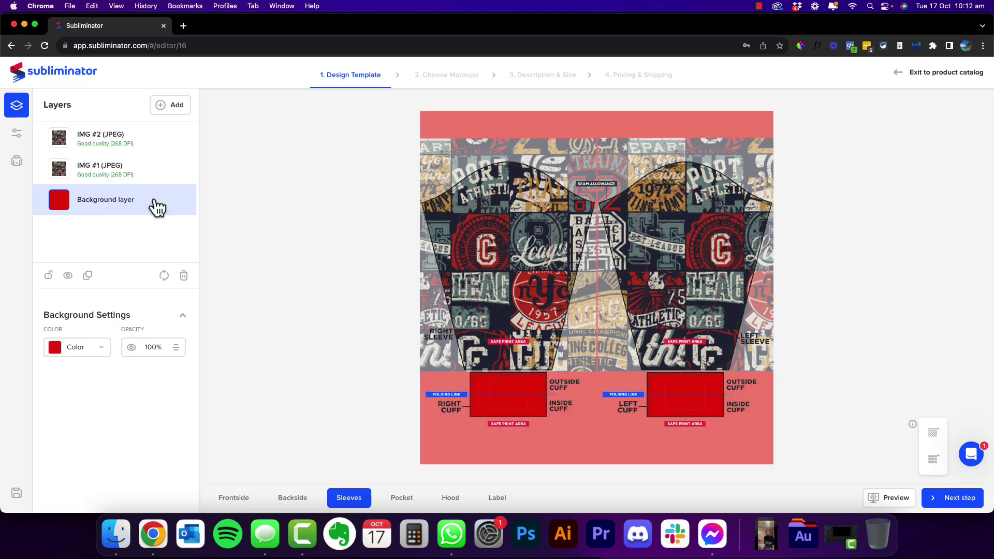
Step: Move the pattern image on the Hood template up so it covers only the two outside hood pieces
{"action": "left_click", "coordinate": [408, 497]}
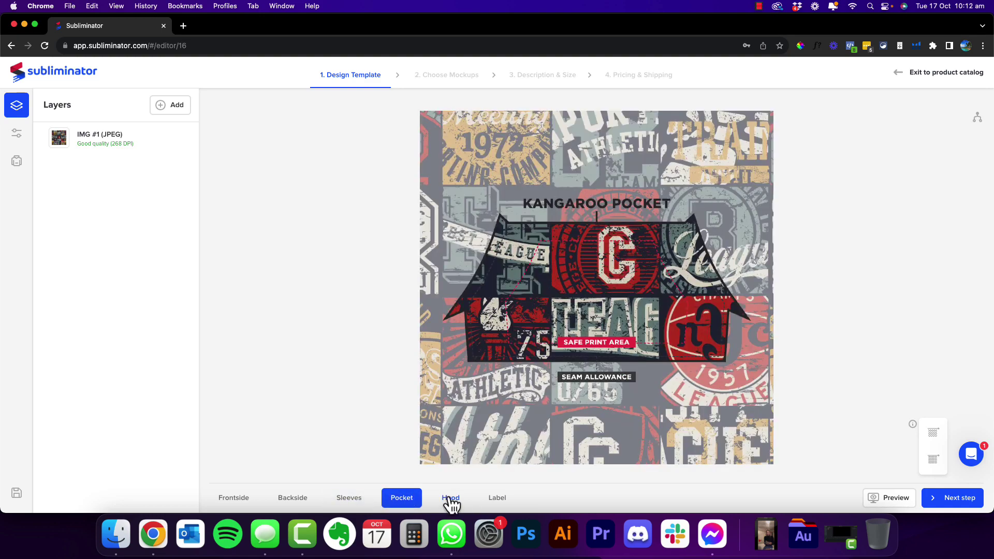
{"action": "left_click", "coordinate": [449, 498]}
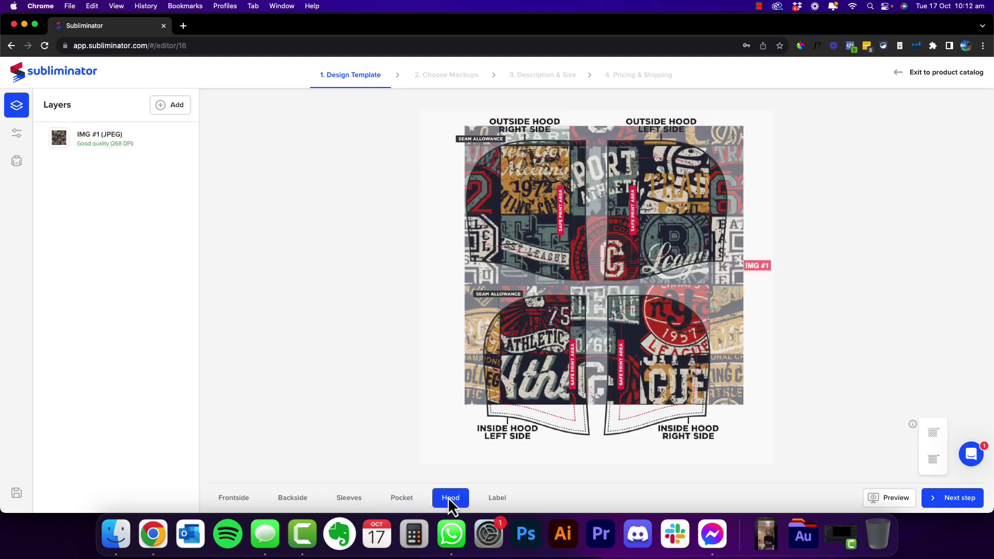
{"action": "left_click", "coordinate": [649, 356]}
{"action": "left_click_drag", "start_coordinate": [649, 356], "coordinate": [640, 239]}
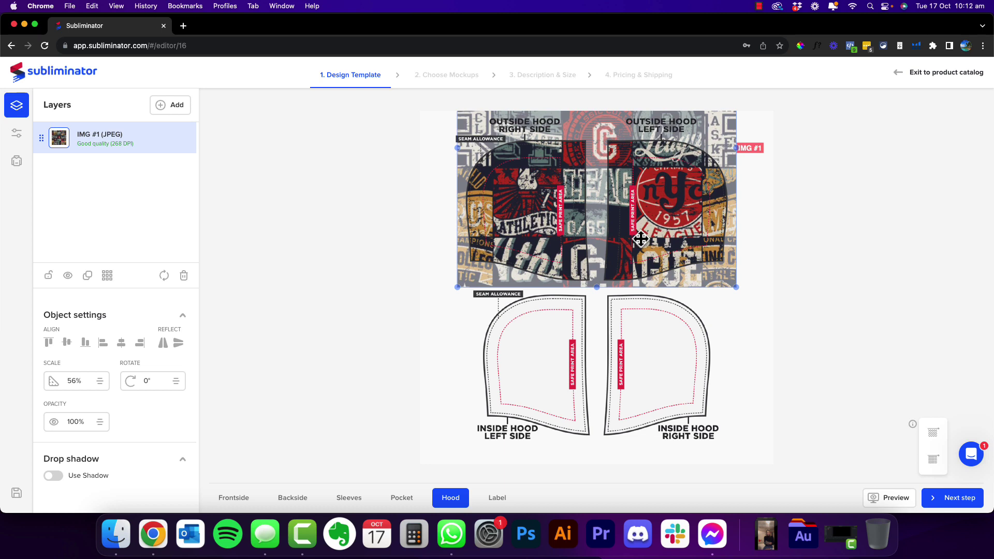
{"action": "left_click_drag", "start_coordinate": [641, 239], "coordinate": [640, 239]}
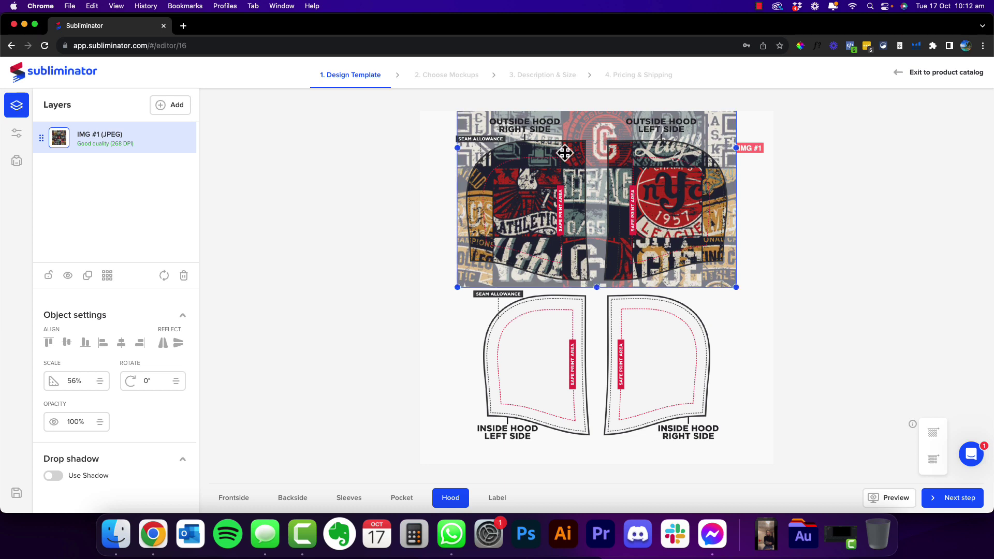
Step: Add a background layer to the Hood template and set it to #E81A03 for the inside hood pieces
{"action": "left_click", "coordinate": [171, 106]}
{"action": "left_click", "coordinate": [288, 343]}
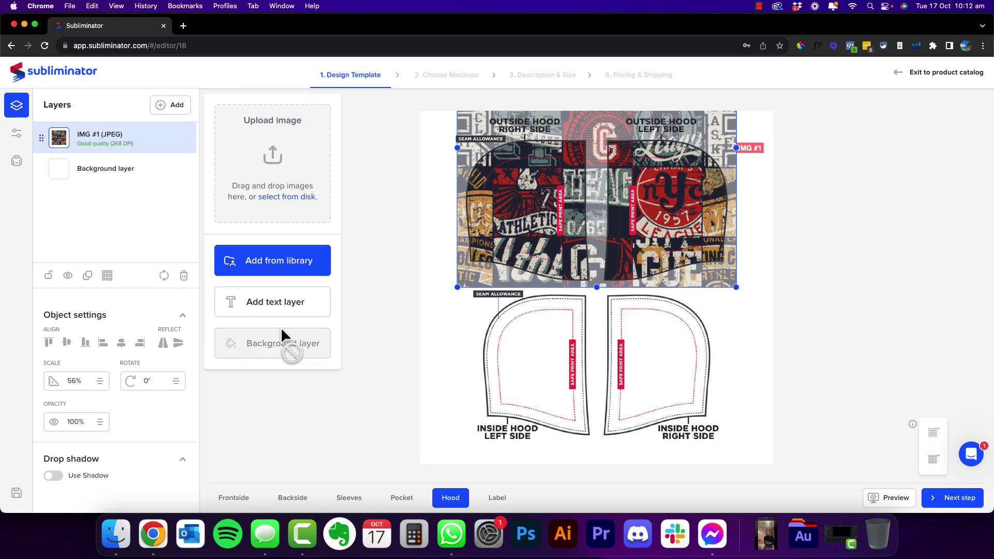
{"action": "left_click", "coordinate": [126, 175]}
{"action": "left_click", "coordinate": [100, 367]}
{"action": "left_click", "coordinate": [166, 484]}
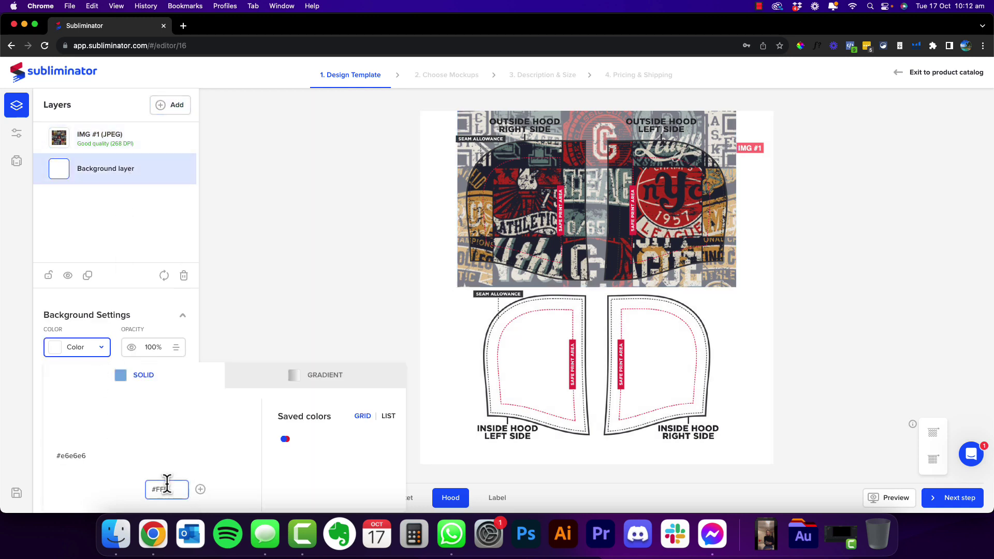
{"action": "left_click_drag", "start_coordinate": [215, 299], "coordinate": [166, 304]}
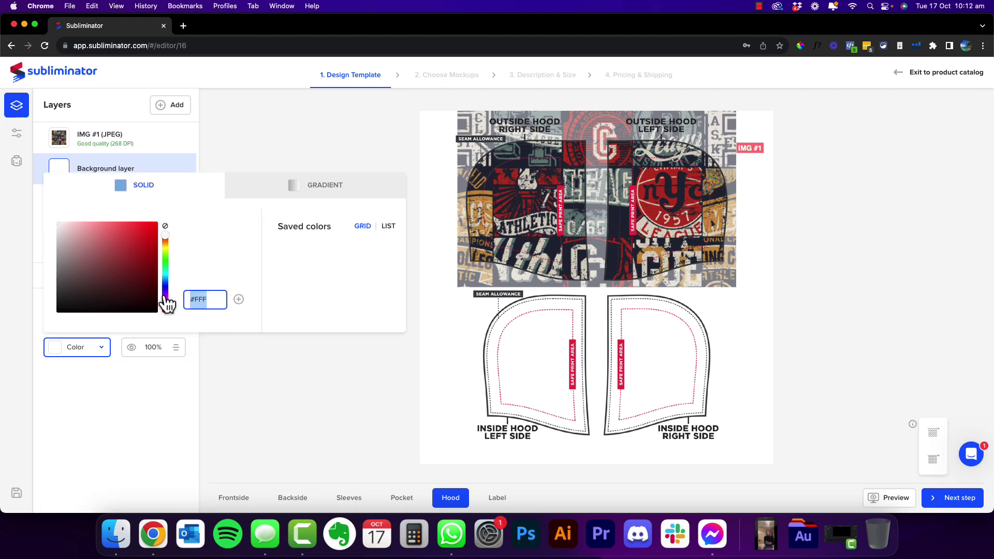
{"action": "type", "text": "E81A03"}
{"action": "key", "text": "Return"}
{"action": "left_click", "coordinate": [314, 431]}
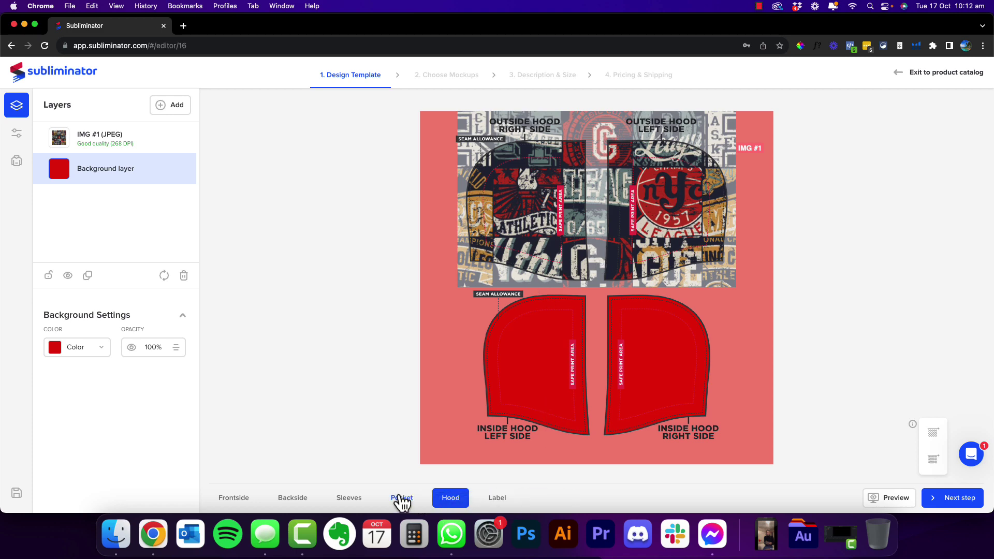
Step: Delete the pattern image from the Pocket template and turn on matching the pocket design with the front side
{"action": "left_click", "coordinate": [402, 499]}
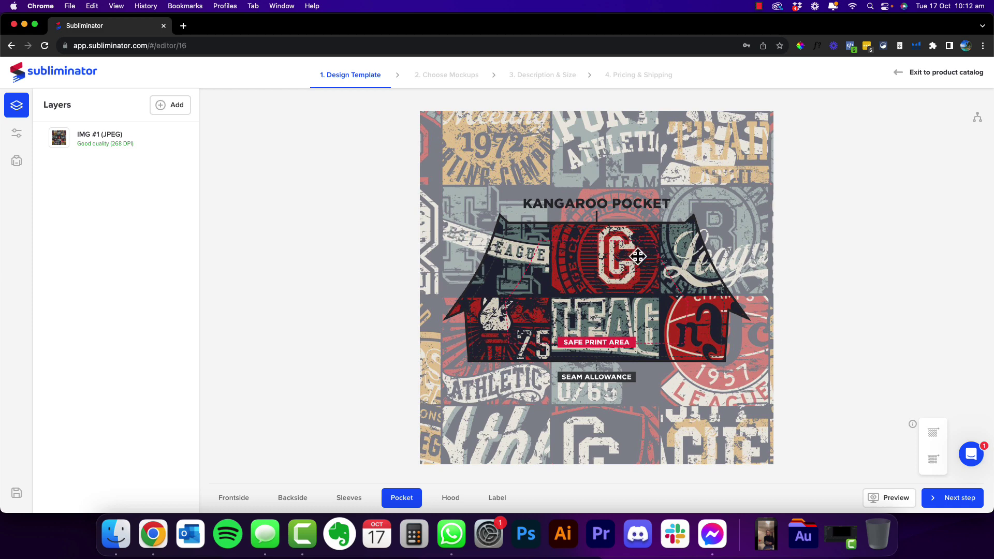
{"action": "left_click_drag", "start_coordinate": [604, 324], "coordinate": [587, 299]}
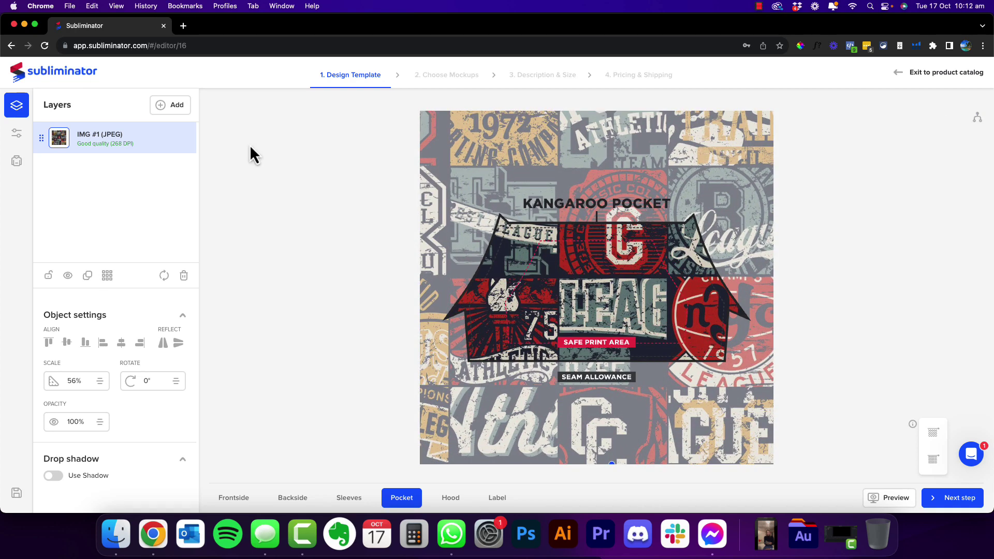
{"action": "left_click", "coordinate": [184, 275]}
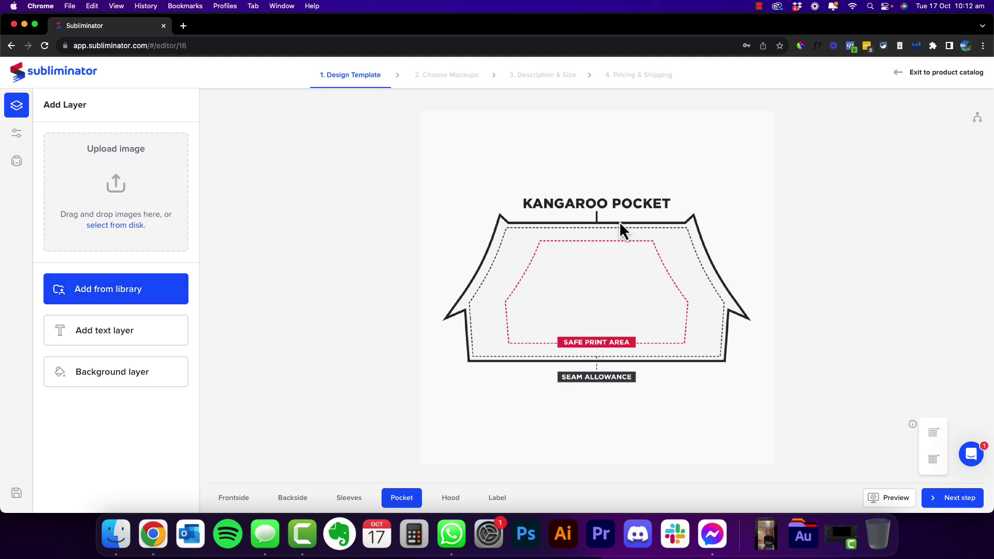
{"action": "left_click", "coordinate": [977, 118]}
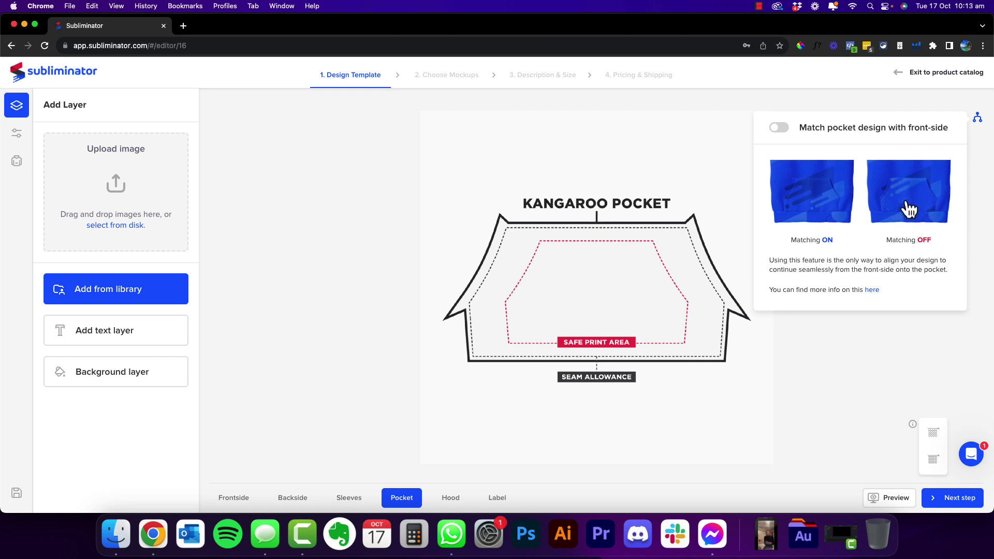
{"action": "left_click", "coordinate": [779, 129]}
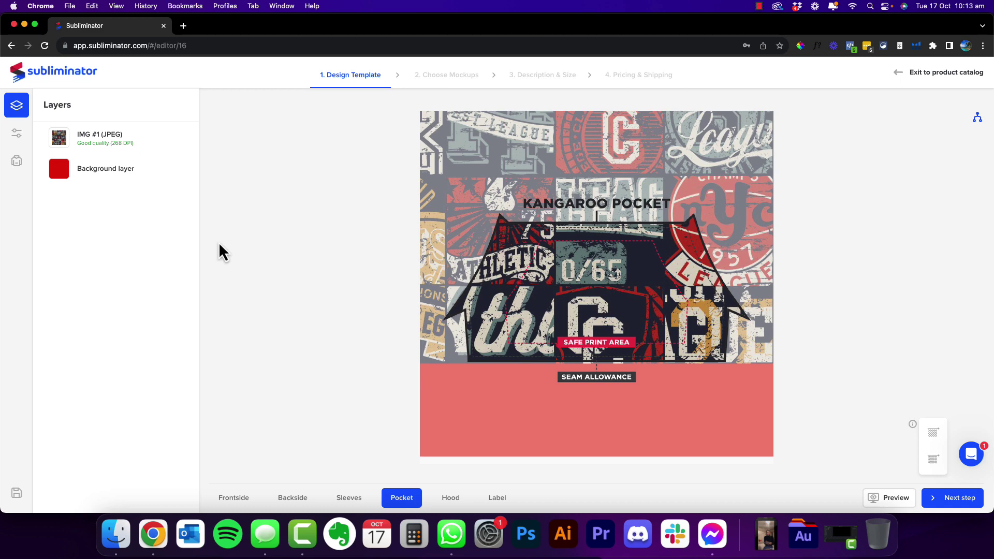
Step: Open the hoodie preview from the Frontside template and set the drawstring to Black and Flat
{"action": "left_click", "coordinate": [298, 501]}
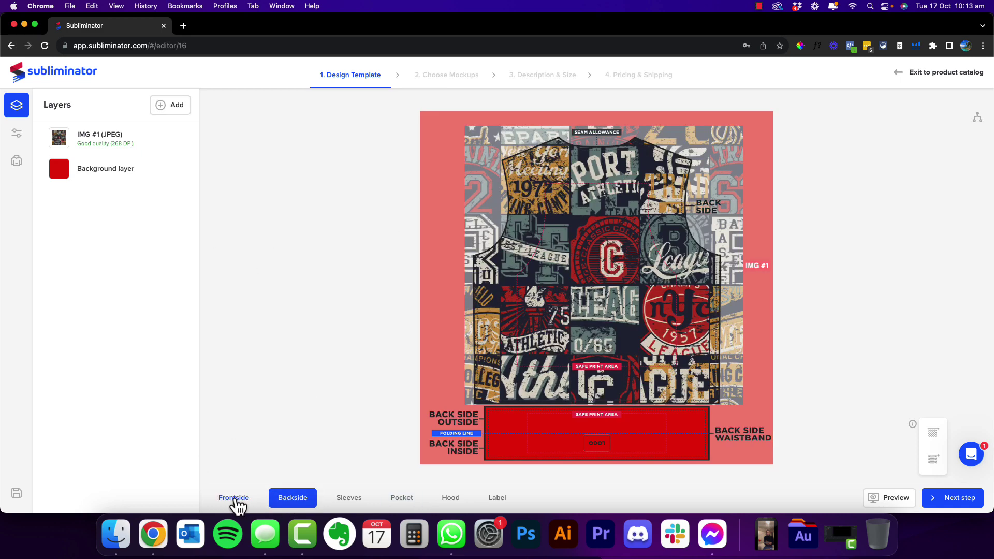
{"action": "left_click", "coordinate": [237, 501]}
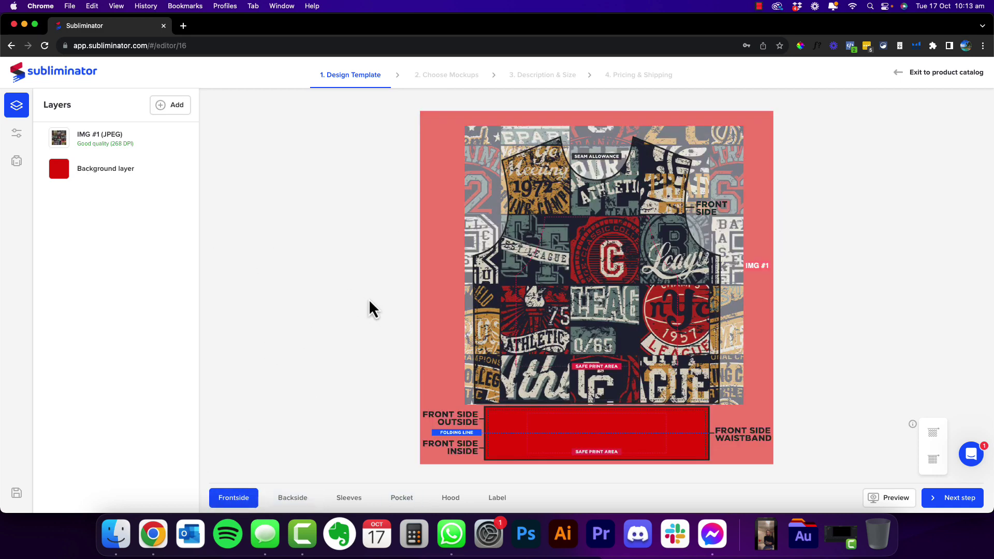
{"action": "left_click", "coordinate": [886, 489]}
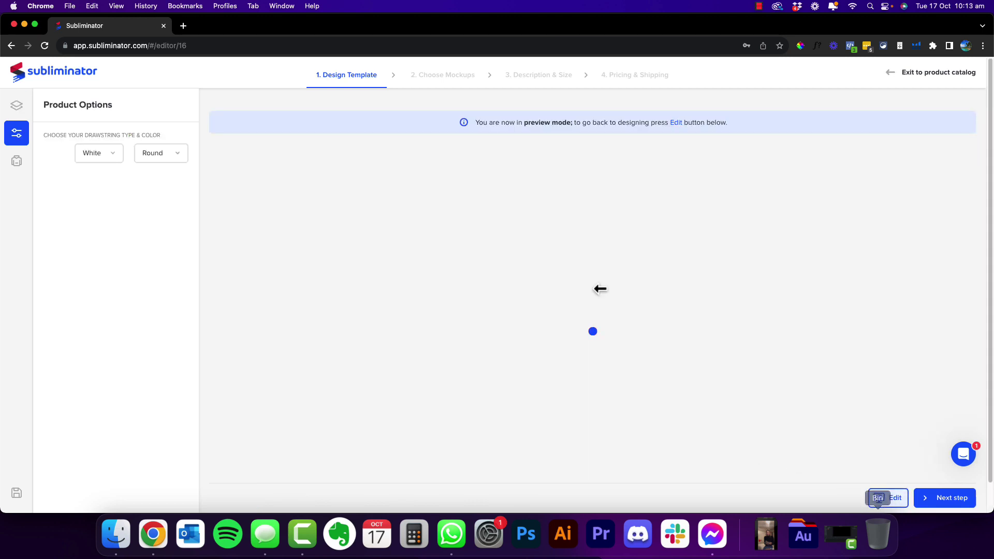
{"action": "left_click", "coordinate": [110, 156]}
{"action": "left_click", "coordinate": [101, 199]}
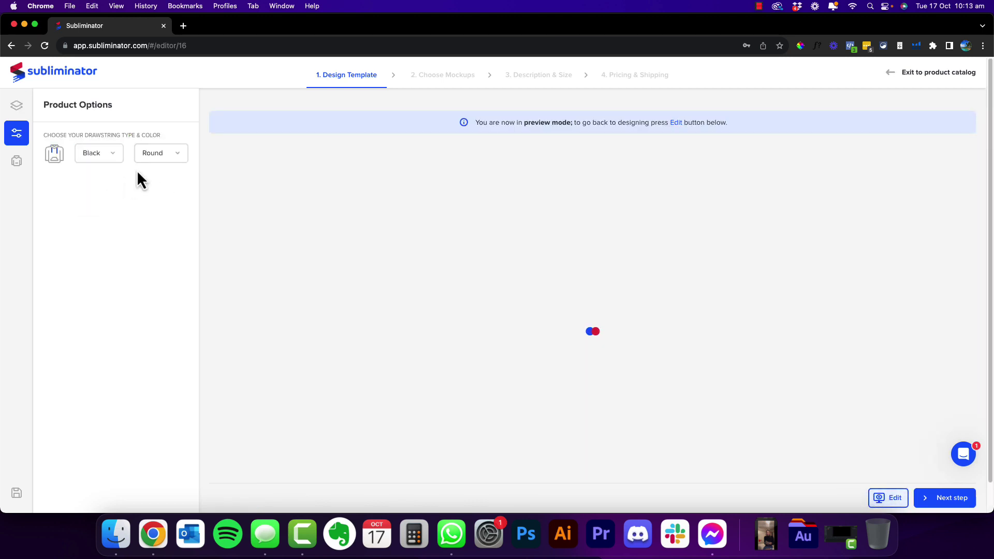
{"action": "left_click", "coordinate": [166, 157]}
{"action": "left_click", "coordinate": [150, 199]}
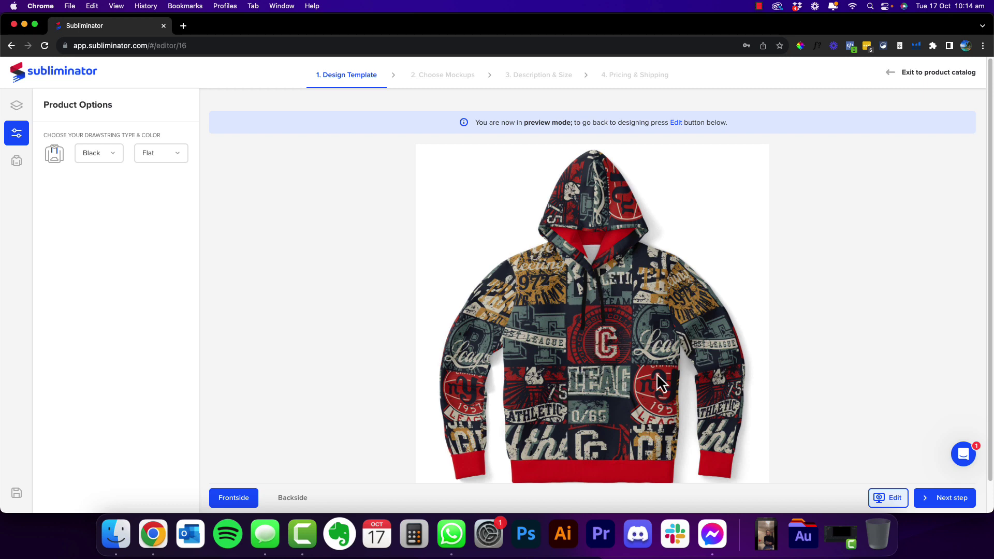
Step: Examine the frontside and backside of the hoodie preview, then return to editing the design
{"action": "scroll", "coordinate": [641, 339], "scroll_direction": "down", "scroll_amount": 2}
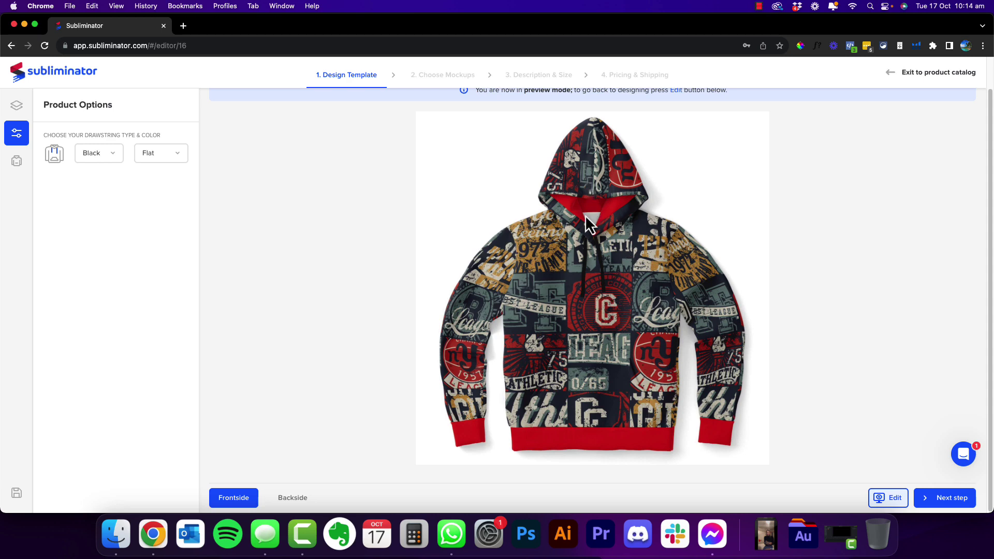
{"action": "left_click", "coordinate": [293, 498]}
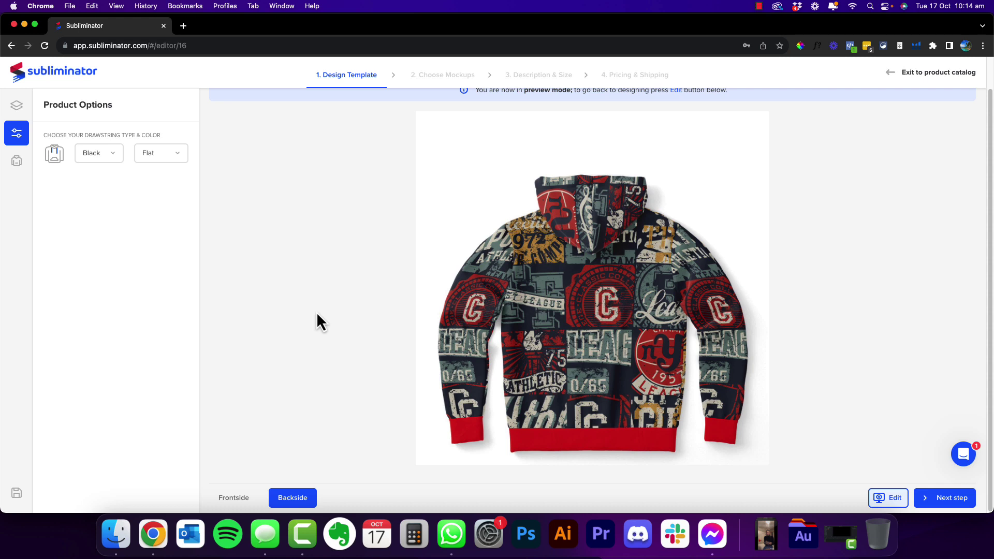
{"action": "left_click", "coordinate": [235, 498]}
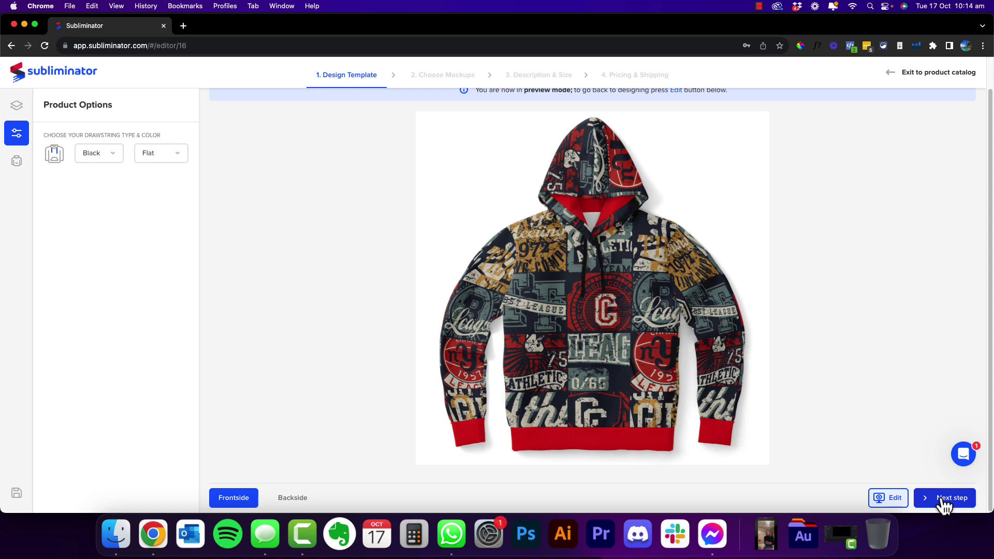
{"action": "left_click", "coordinate": [886, 505]}
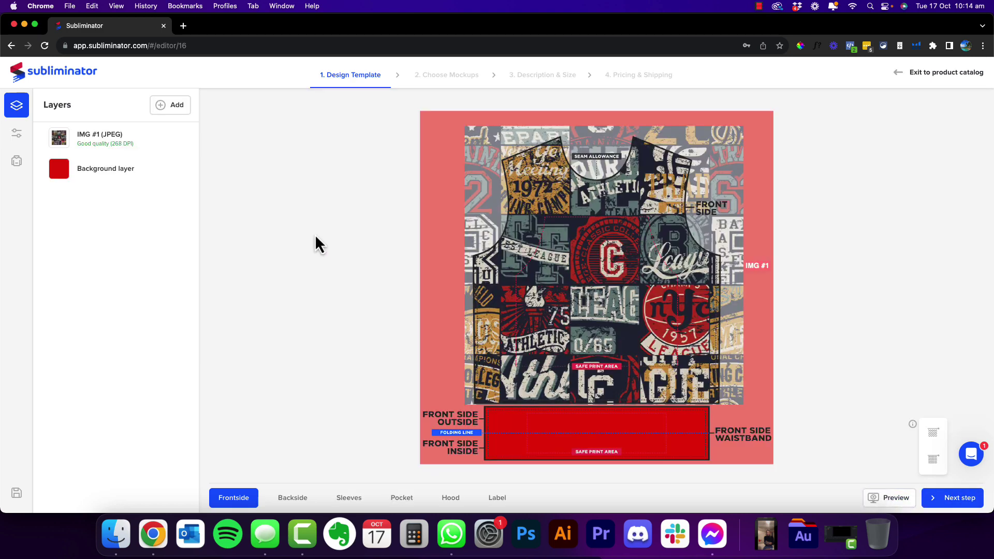
Step: Scale the pattern image on the Frontside template to 27%, reposition it and repeat it with the half drop pattern
{"action": "left_click", "coordinate": [122, 170]}
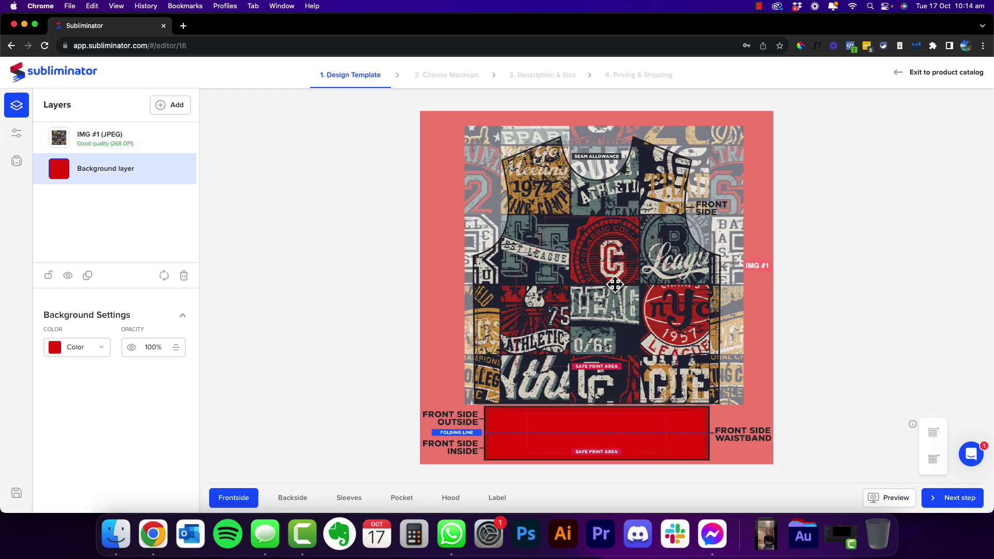
{"action": "left_click", "coordinate": [614, 284]}
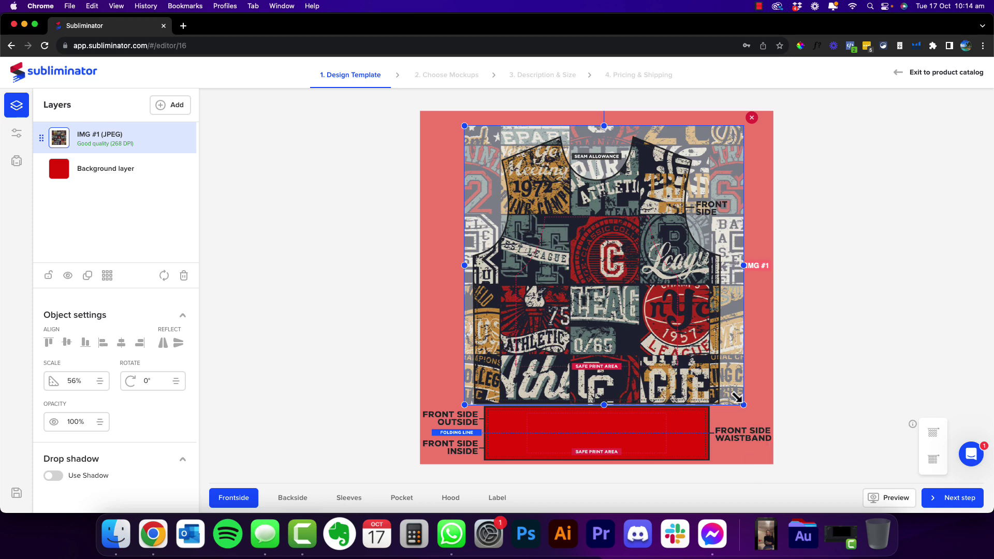
{"action": "left_click_drag", "start_coordinate": [737, 398], "coordinate": [600, 262]}
{"action": "mouse_move", "coordinate": [564, 233]}
{"action": "left_mouse_down"}
{"action": "mouse_move", "coordinate": [574, 293]}
{"action": "mouse_move", "coordinate": [563, 250]}
{"action": "left_mouse_up"}
{"action": "left_click", "coordinate": [108, 276]}
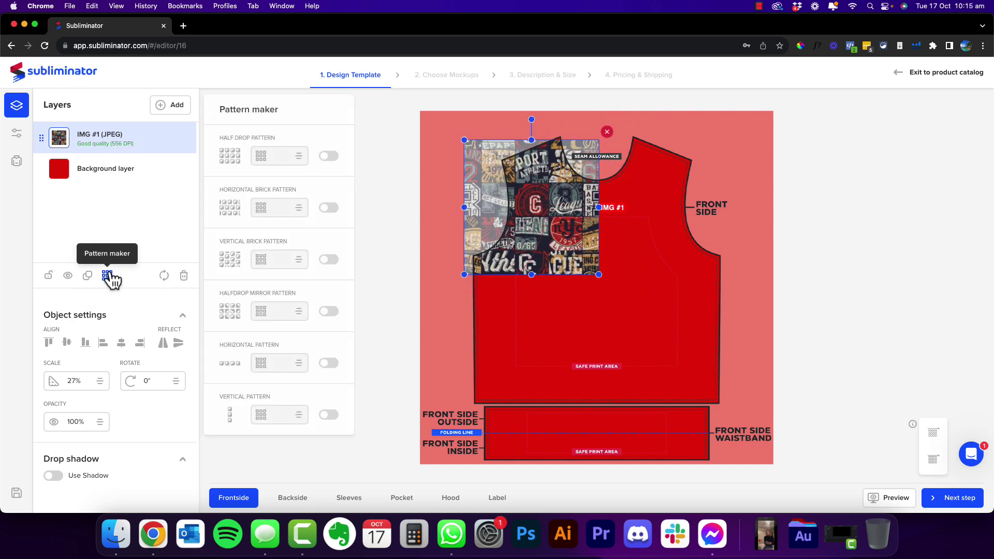
{"action": "left_click", "coordinate": [330, 157]}
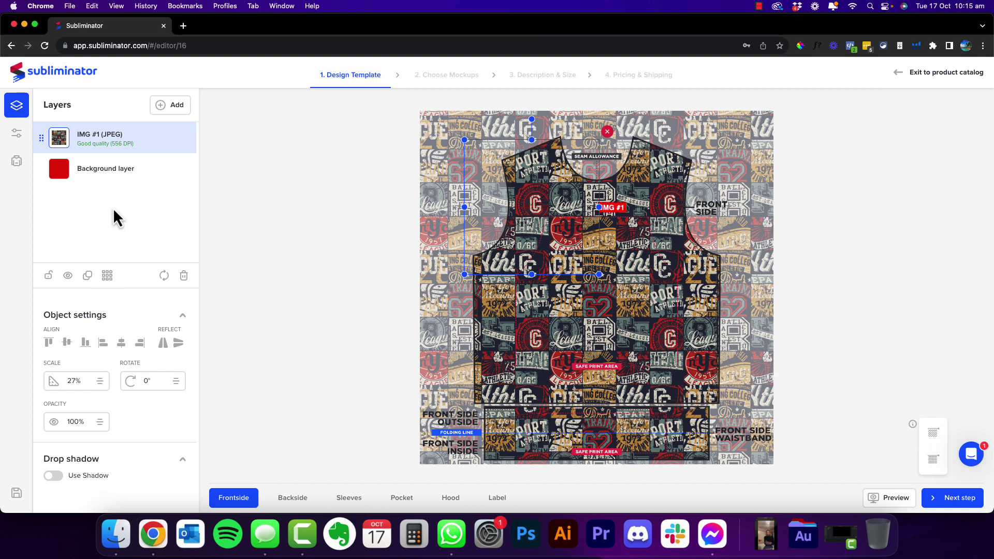
{"action": "mouse_move", "coordinate": [560, 240]}
{"action": "left_mouse_down"}
{"action": "mouse_move", "coordinate": [540, 245]}
{"action": "mouse_move", "coordinate": [586, 255]}
{"action": "mouse_move", "coordinate": [551, 299]}
{"action": "mouse_move", "coordinate": [576, 247]}
{"action": "left_mouse_up"}
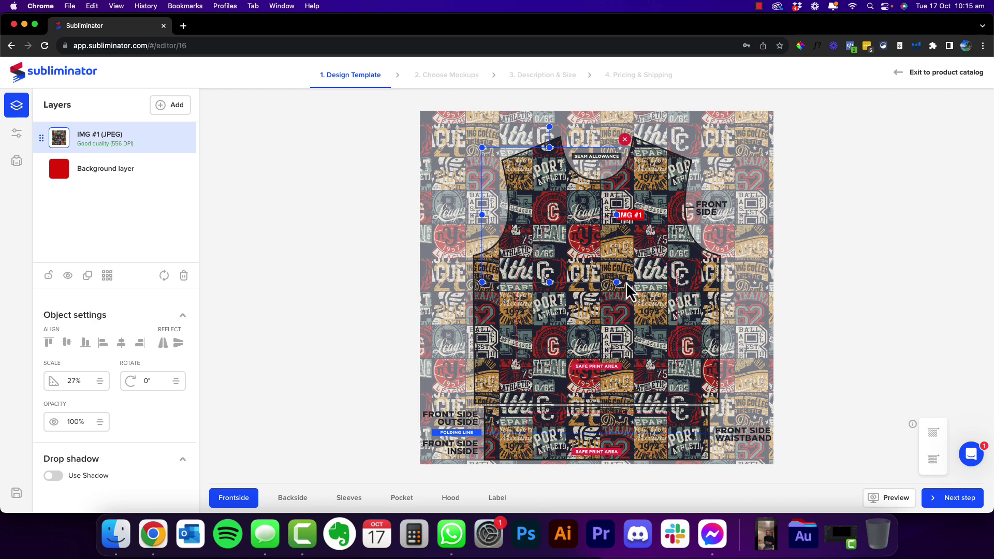
Step: Preview the hoodie's front with the repeated smaller pattern and compare it with the back
{"action": "left_click", "coordinate": [892, 498]}
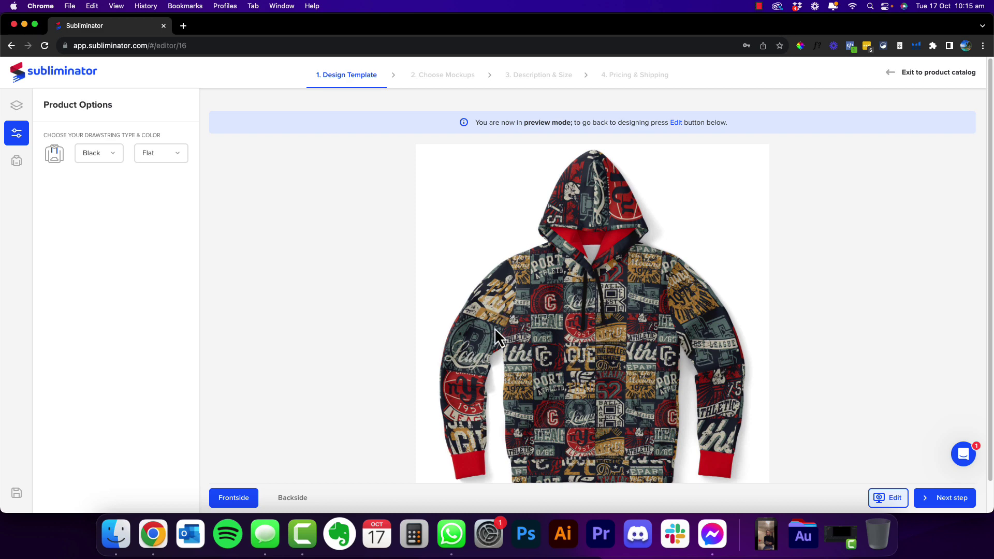
{"action": "left_click", "coordinate": [302, 504]}
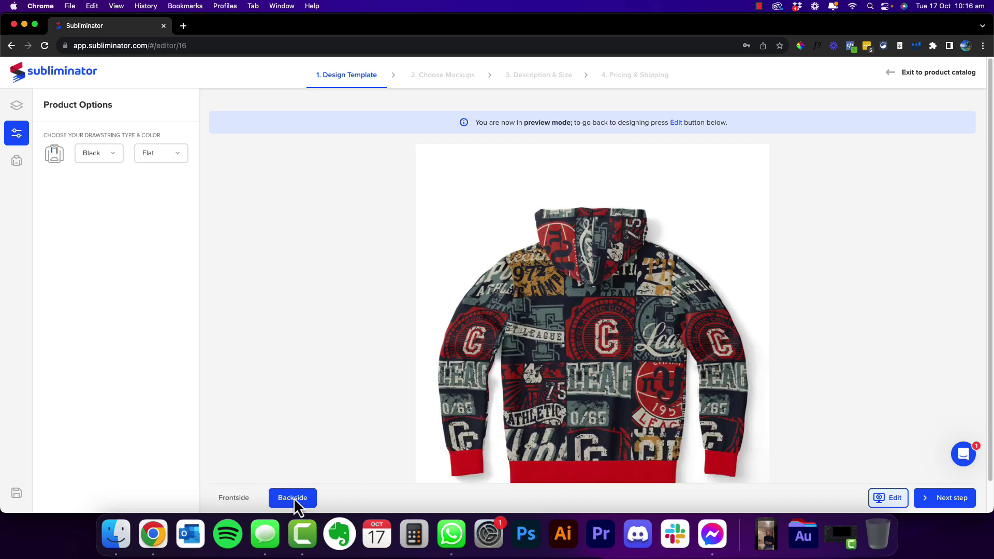
{"action": "left_click", "coordinate": [240, 498]}
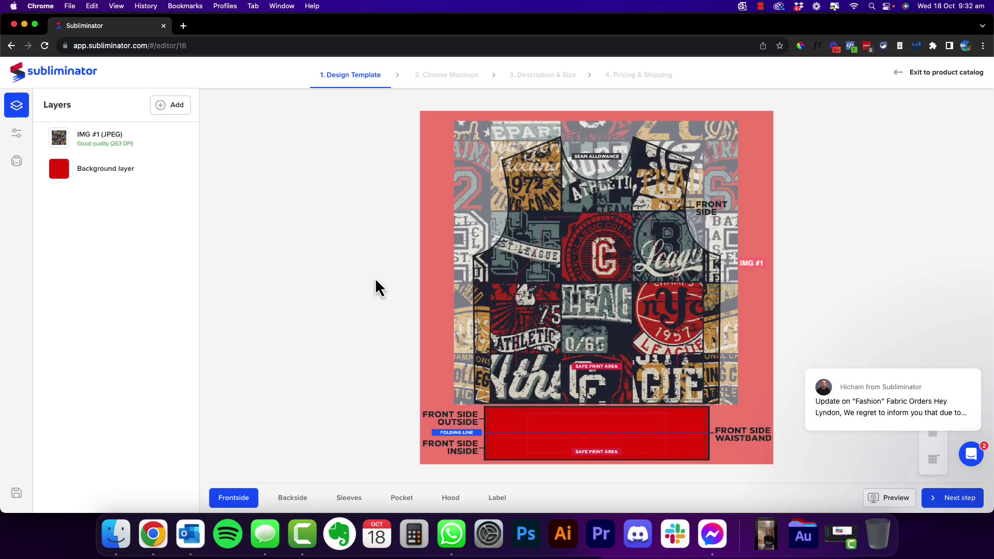
Step: Review the pattern and background layers on the Frontside, Backside, Sleeves, Pocket and Hood templates
{"action": "left_click", "coordinate": [560, 280]}
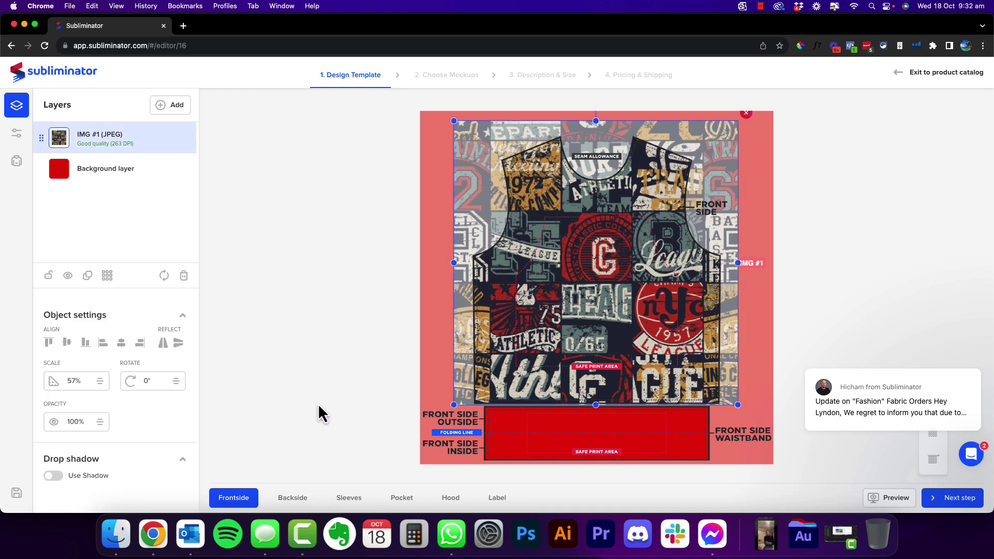
{"action": "left_click", "coordinate": [294, 500]}
{"action": "left_click", "coordinate": [365, 501]}
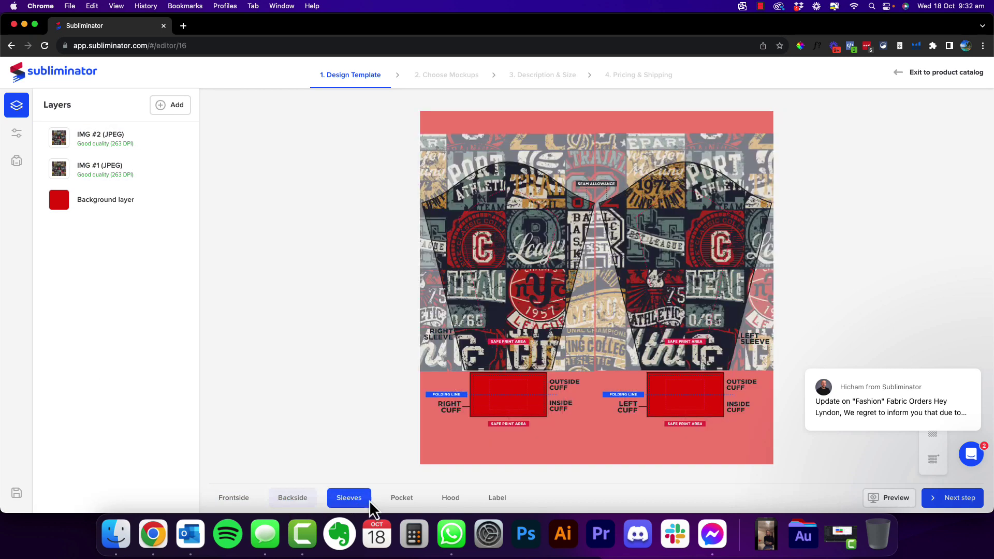
{"action": "left_click", "coordinate": [409, 498]}
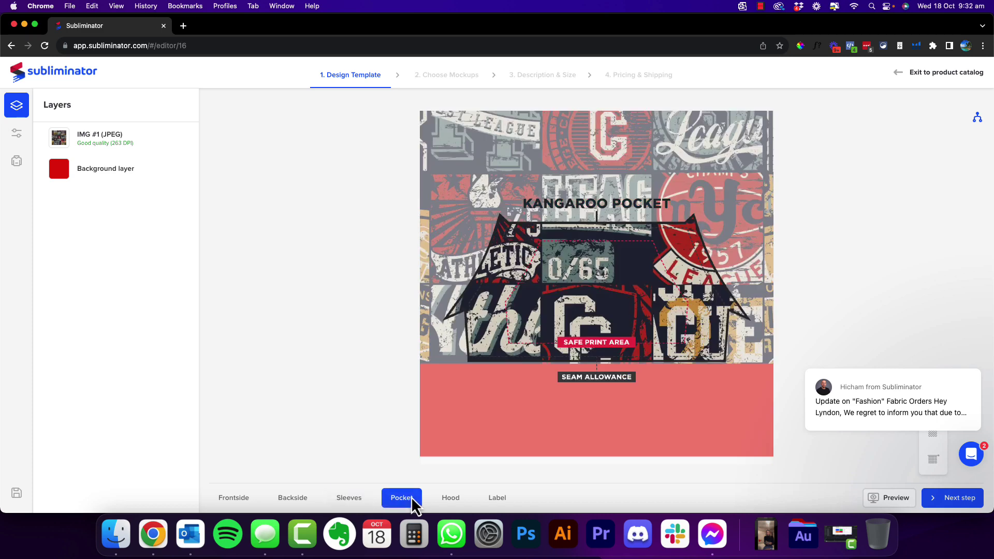
{"action": "left_click", "coordinate": [456, 498]}
Step: Delete the pattern image from the Label template and add a background layer in solid #2A2A2A
{"action": "left_click", "coordinate": [499, 498]}
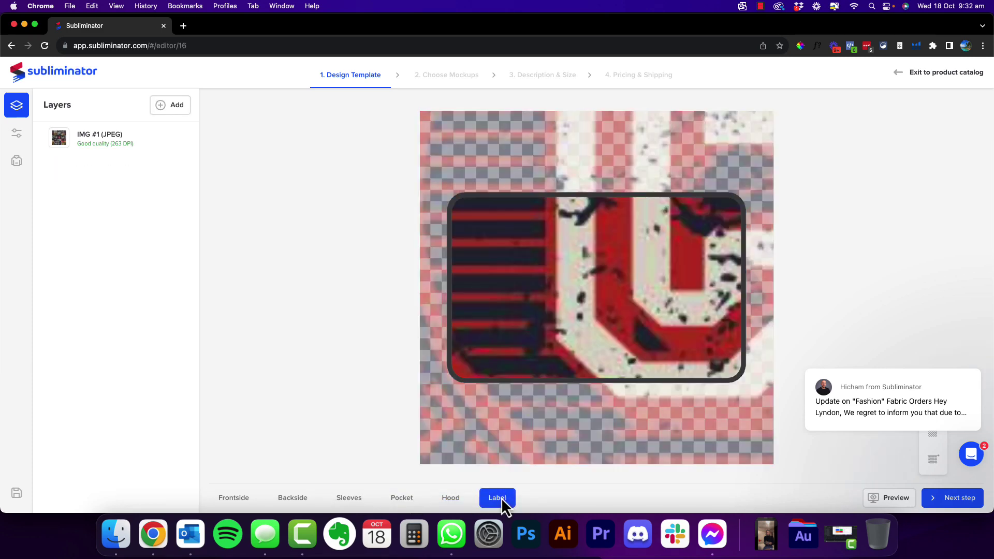
{"action": "left_click", "coordinate": [562, 273]}
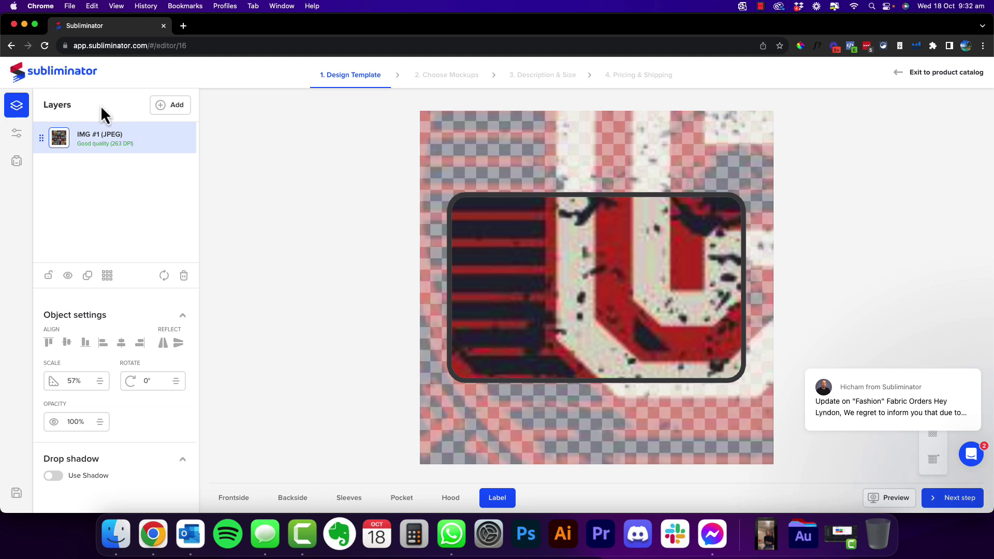
{"action": "left_click", "coordinate": [184, 275]}
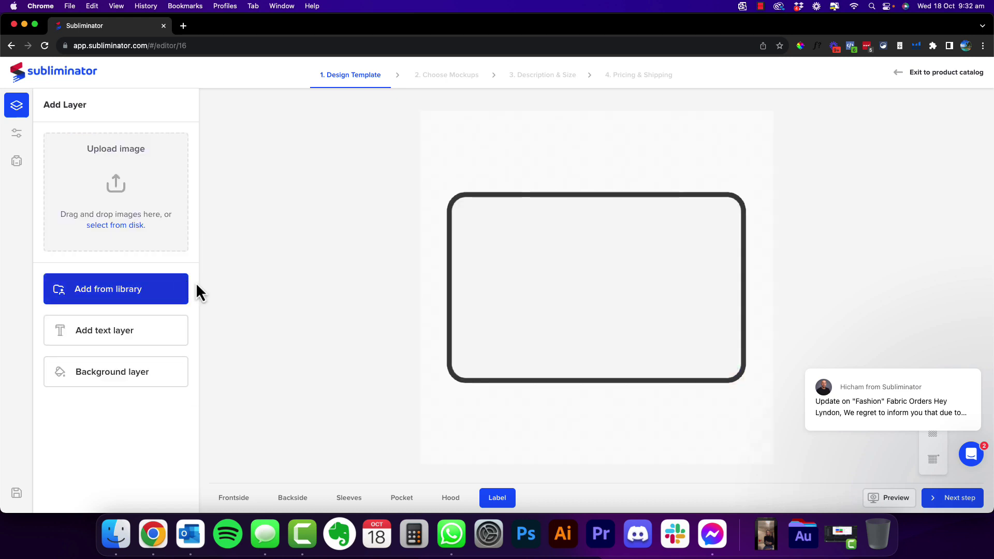
{"action": "left_click", "coordinate": [114, 375]}
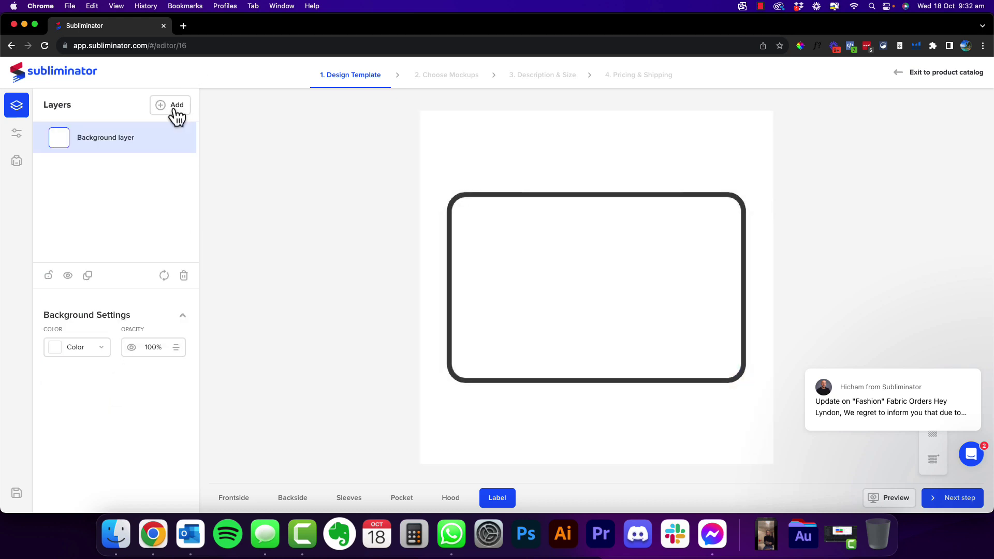
{"action": "left_click", "coordinate": [102, 348]}
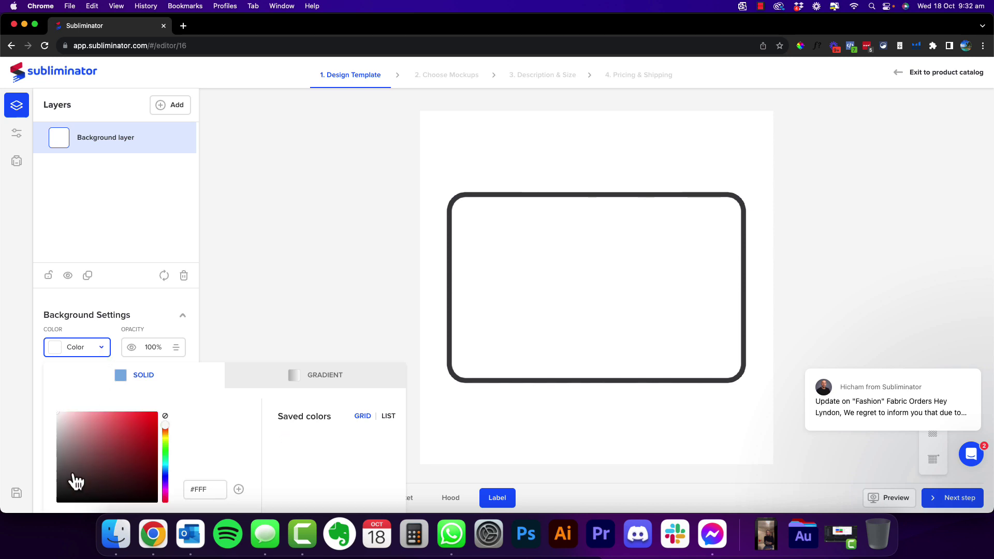
{"action": "left_click_drag", "start_coordinate": [76, 481], "coordinate": [54, 489]}
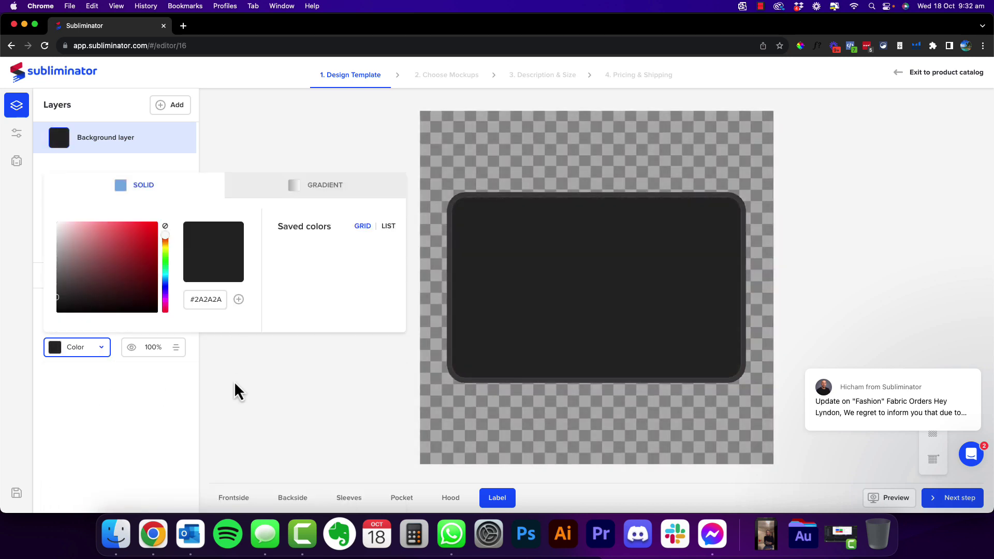
{"action": "left_click", "coordinate": [236, 391]}
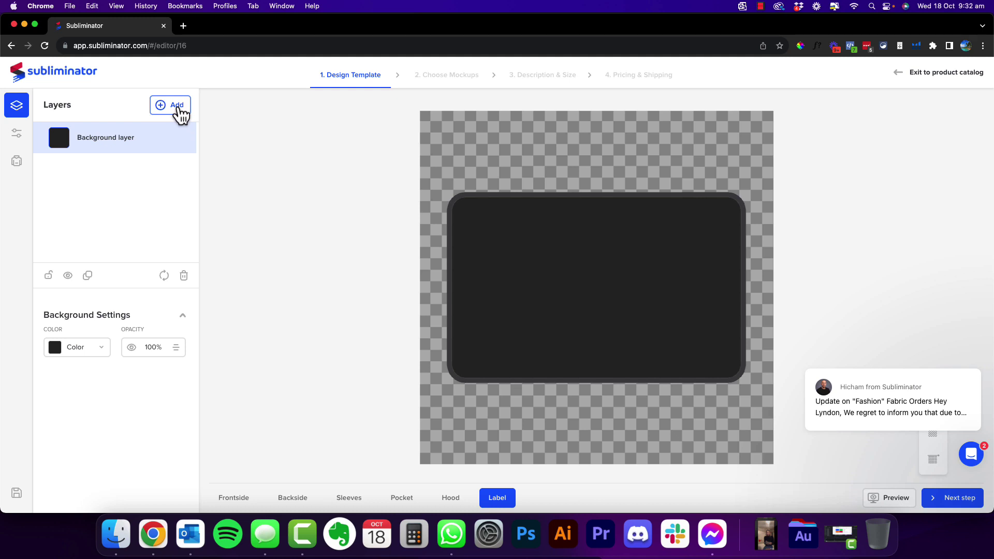
Step: Upload Logo-Normal.png from the computer as a new image layer on the Label template
{"action": "left_click", "coordinate": [180, 115]}
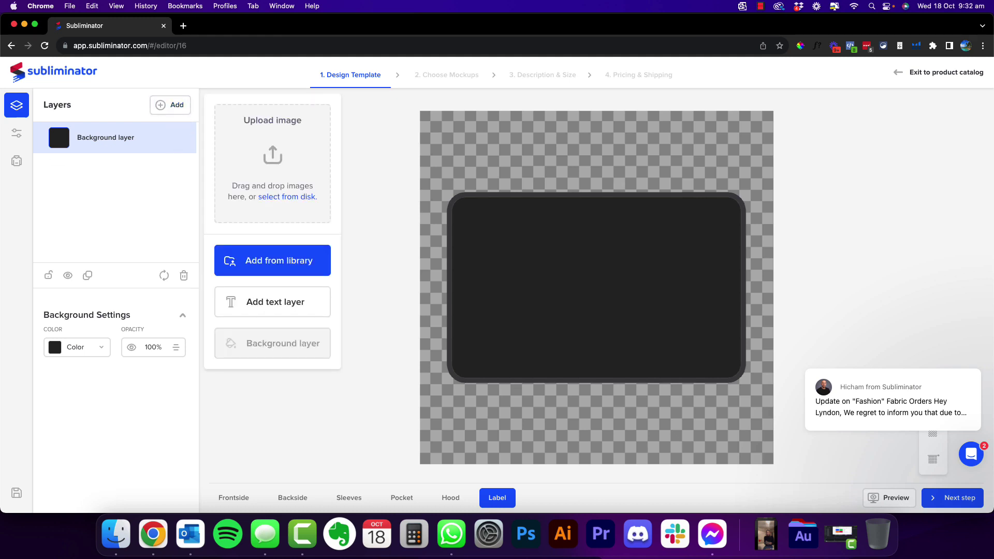
{"action": "left_click", "coordinate": [116, 533]}
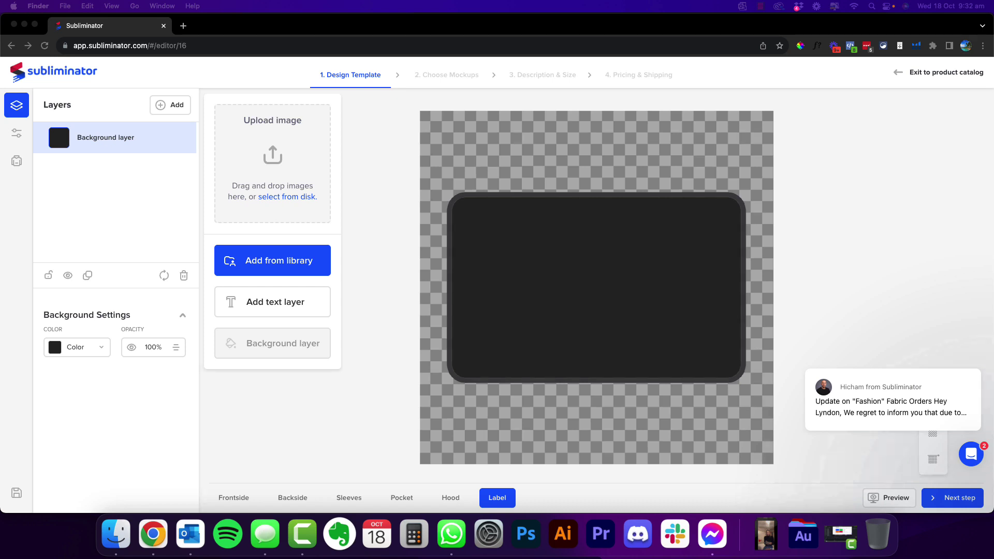
{"action": "left_click_drag", "start_coordinate": [345, 154], "coordinate": [269, 160]}
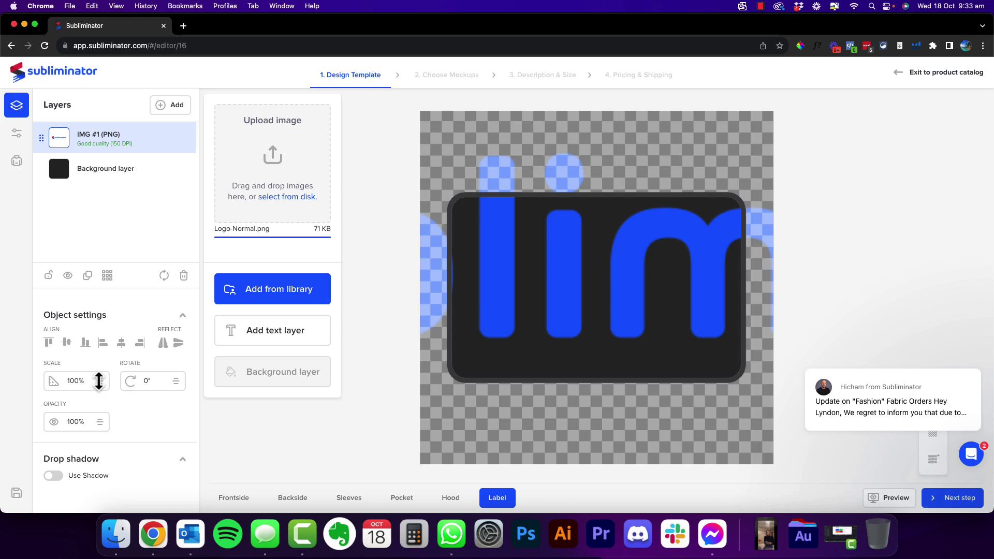
Step: Scale the logo image on the Label template down to 13% and open the hoodie preview
{"action": "left_click_drag", "start_coordinate": [99, 381], "coordinate": [102, 474]}
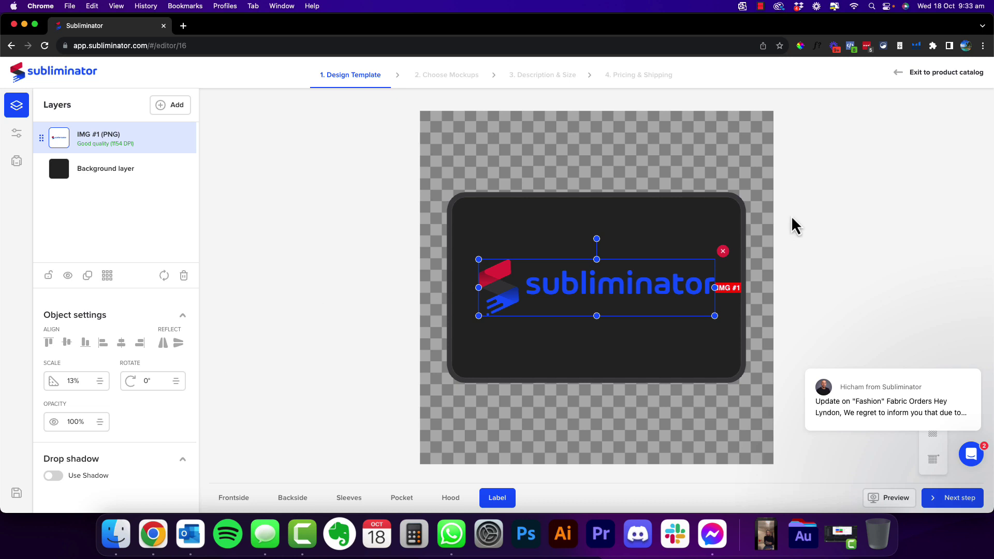
{"action": "left_click", "coordinate": [888, 499]}
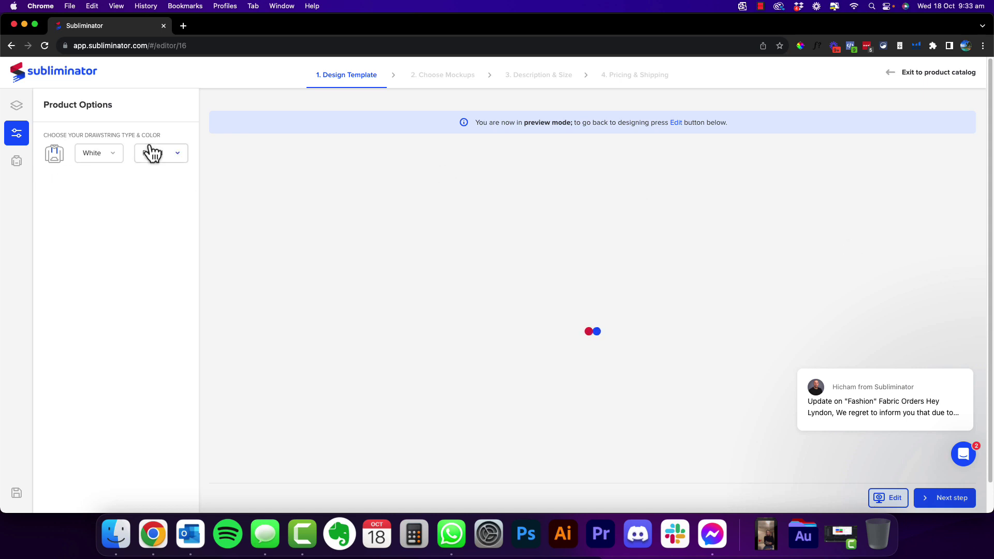
Step: Set the hoodie's drawstring color to Black and its type to Flat
{"action": "left_click", "coordinate": [106, 160]}
{"action": "left_click", "coordinate": [100, 193]}
{"action": "left_click", "coordinate": [181, 157]}
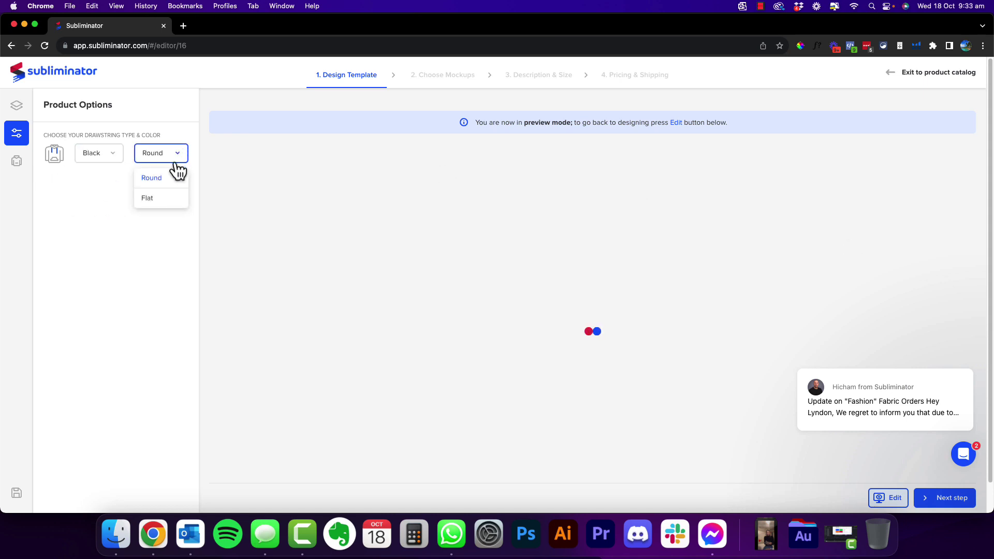
{"action": "left_click", "coordinate": [160, 200]}
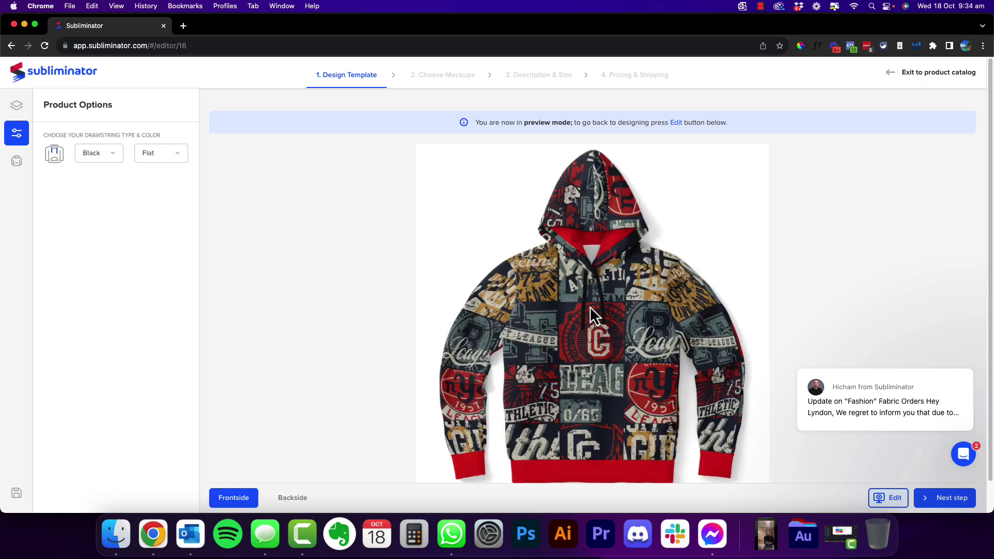
Step: Inspect the back of the hoodie in the preview
{"action": "left_click", "coordinate": [286, 496]}
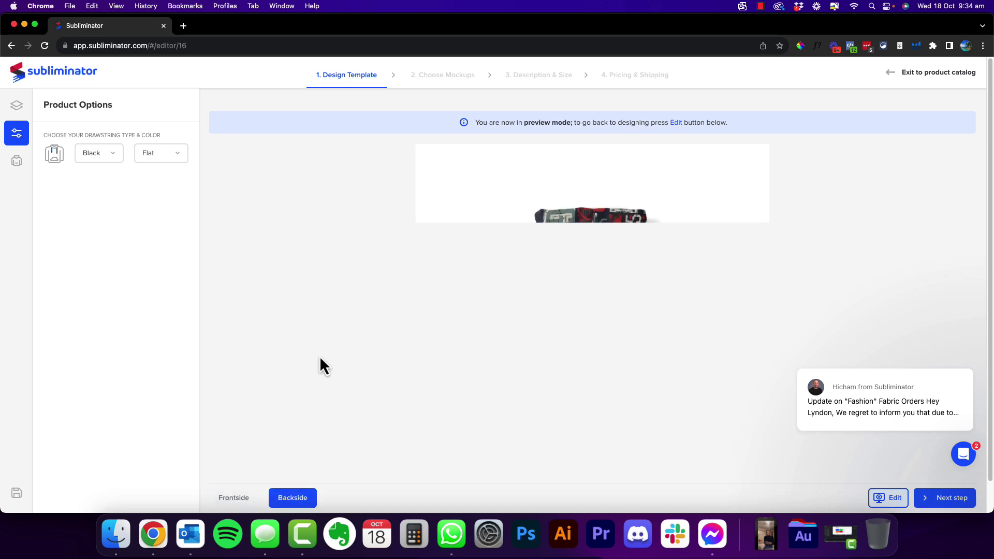
{"action": "scroll", "coordinate": [321, 388], "scroll_direction": "down", "scroll_amount": 2}
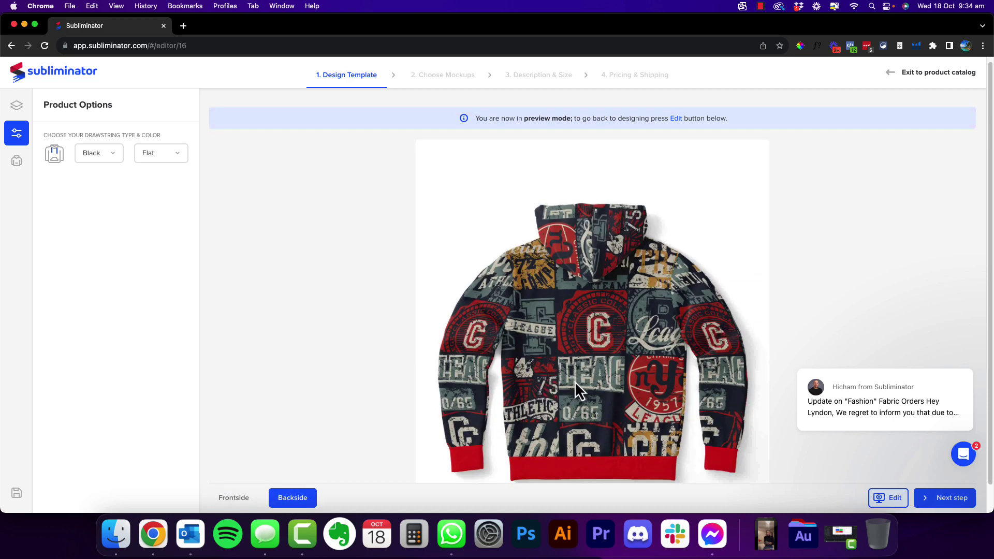
{"action": "scroll", "coordinate": [352, 312], "scroll_direction": "up", "scroll_amount": 2}
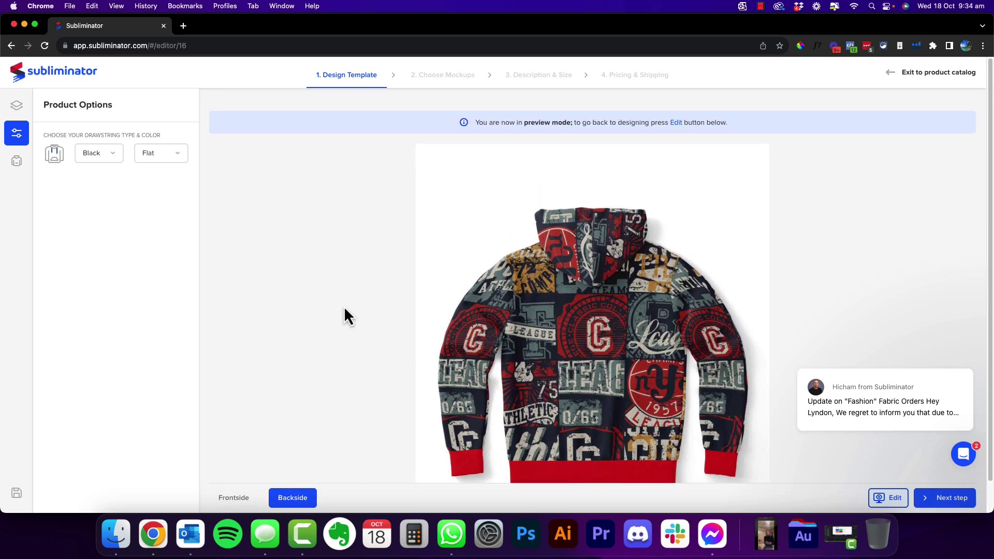
Step: Return to design editing, add a text layer on the Frontside template and move it slightly up on the chest
{"action": "left_click", "coordinate": [890, 498]}
{"action": "left_click", "coordinate": [222, 499]}
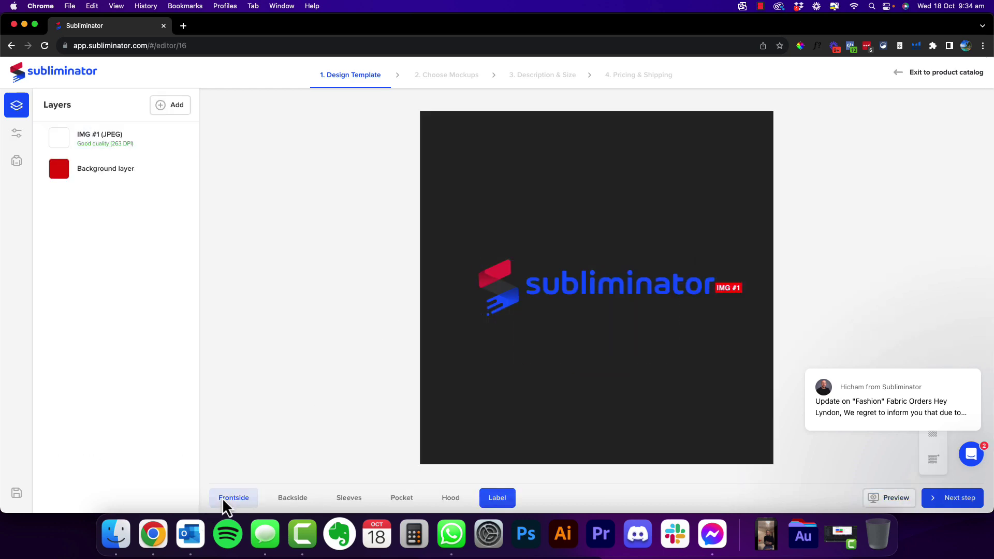
{"action": "left_click", "coordinate": [171, 106]}
{"action": "left_click", "coordinate": [276, 300]}
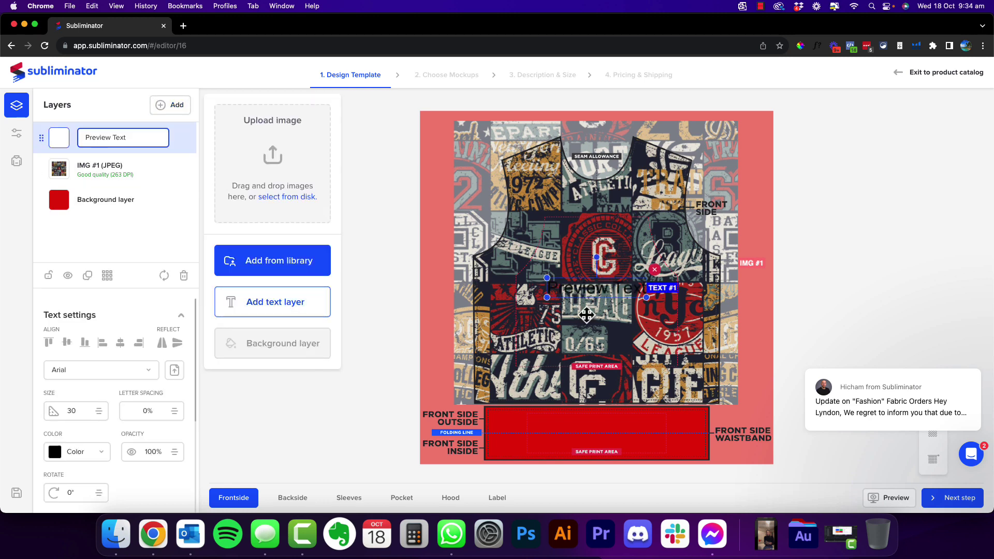
{"action": "left_click", "coordinate": [589, 284]}
{"action": "left_click_drag", "start_coordinate": [590, 288], "coordinate": [584, 271]}
Step: Replace the placeholder wording of the new text layer with "FOOTBALL" in capitals
{"action": "triple_click", "coordinate": [131, 139]}
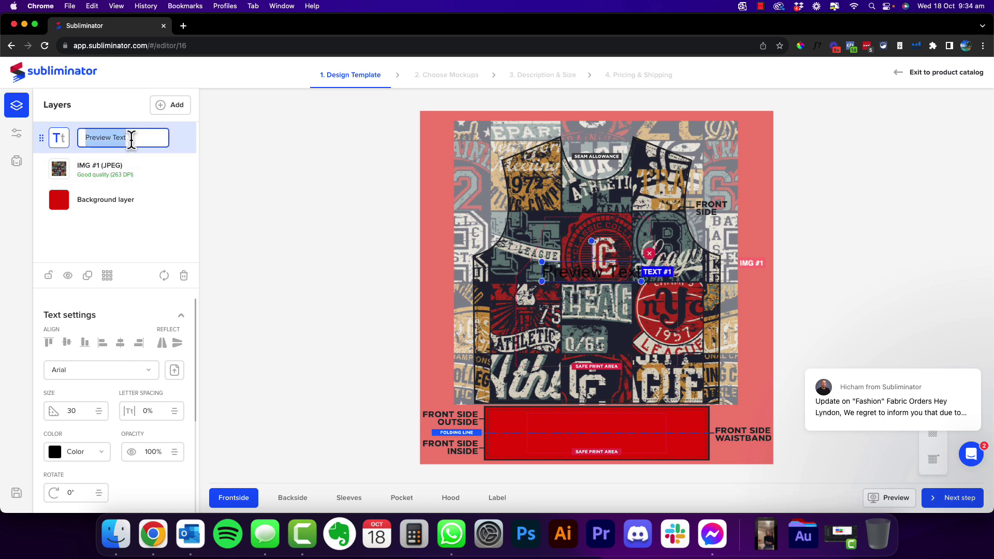
{"action": "type", "text": "football"}
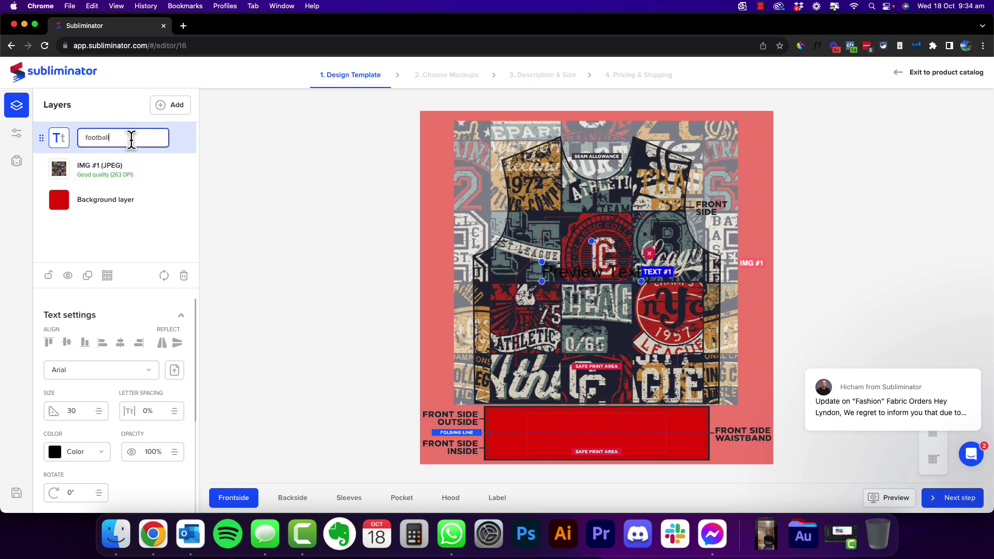
{"action": "double_click", "coordinate": [131, 139]}
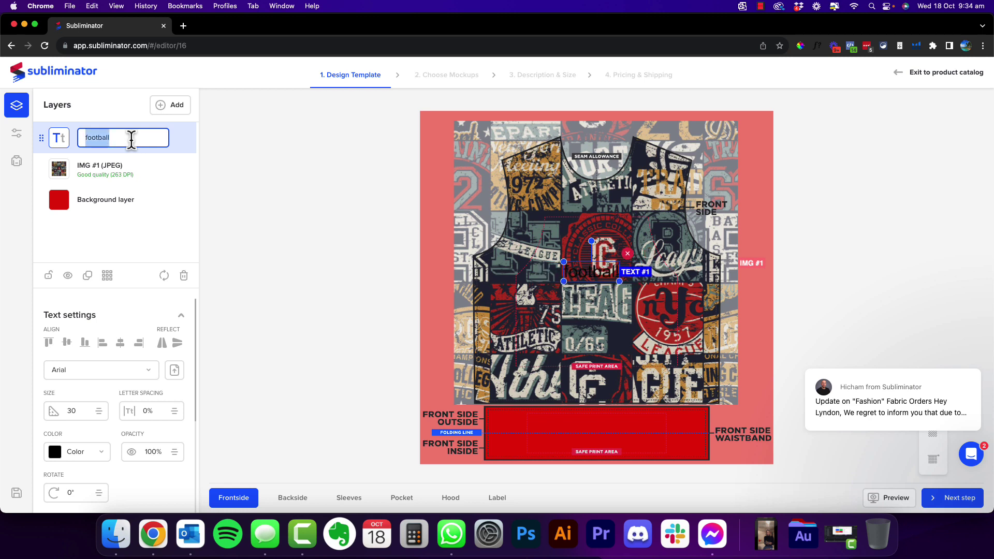
{"action": "type", "text": "FOOTBSALL"}
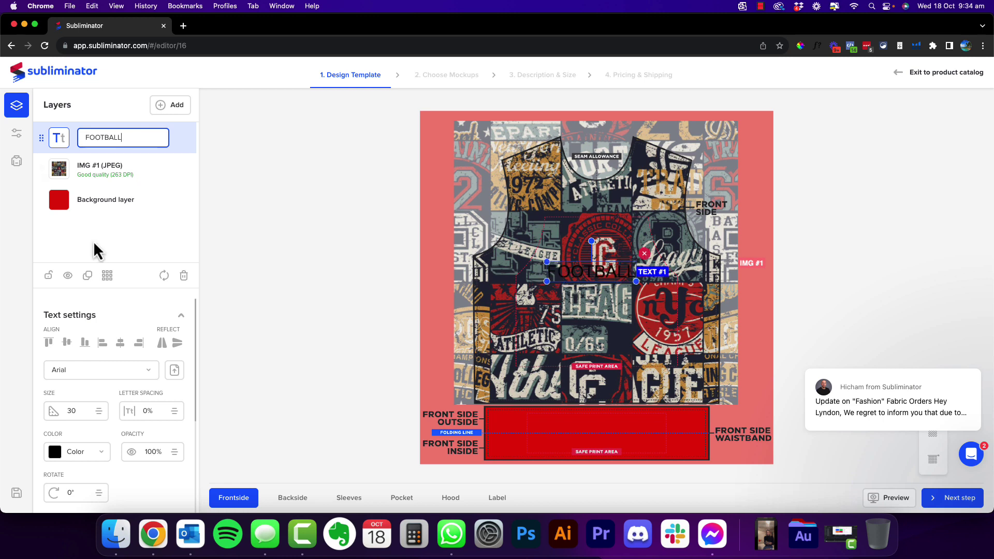
Step: Set the font of the FOOTBALL text to Sancreek-Regular
{"action": "left_click", "coordinate": [117, 377]}
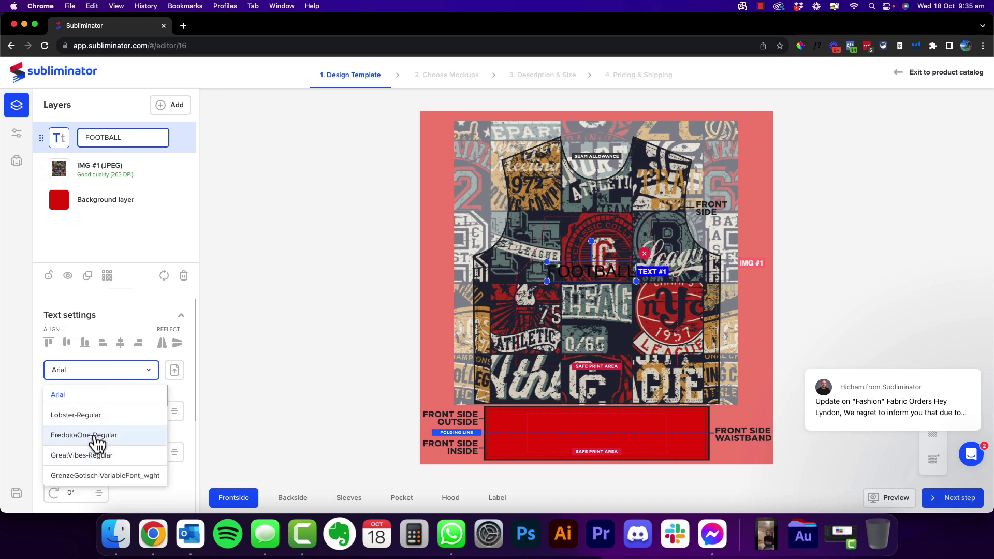
{"action": "scroll", "coordinate": [98, 442], "scroll_direction": "down", "scroll_amount": 10}
{"action": "scroll", "coordinate": [93, 412], "scroll_direction": "down", "scroll_amount": 10}
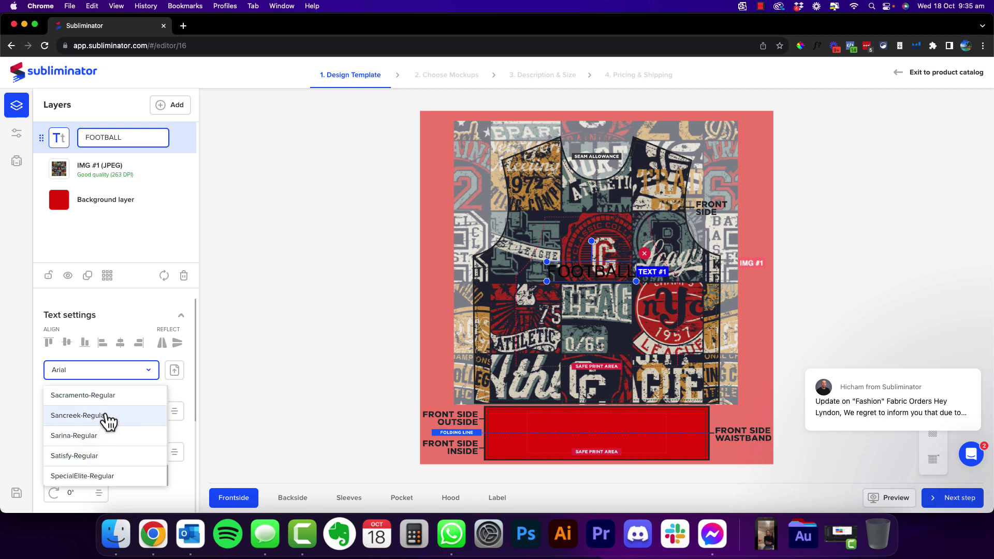
{"action": "left_click", "coordinate": [103, 414]}
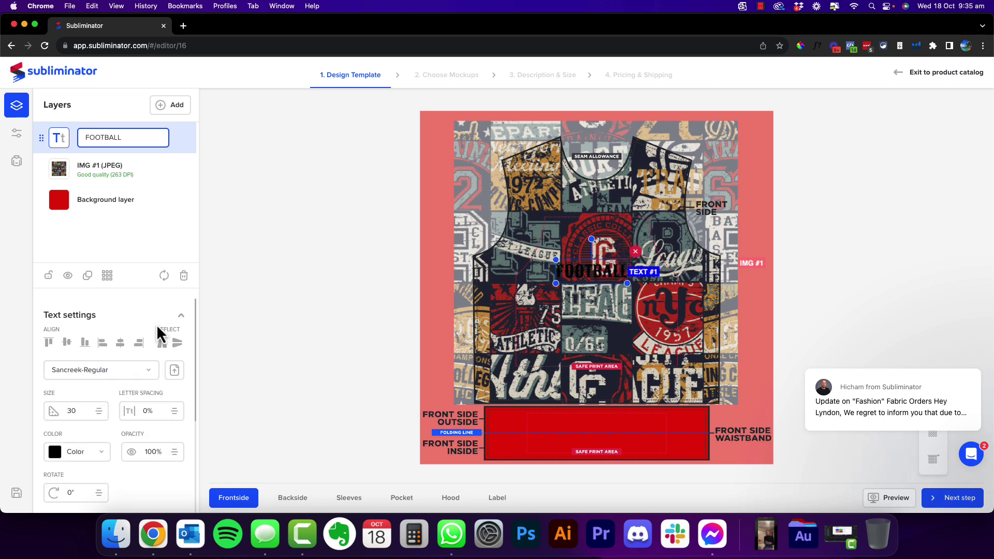
Step: Set the FOOTBALL text color to white, #FFFFFF
{"action": "left_click", "coordinate": [94, 457]}
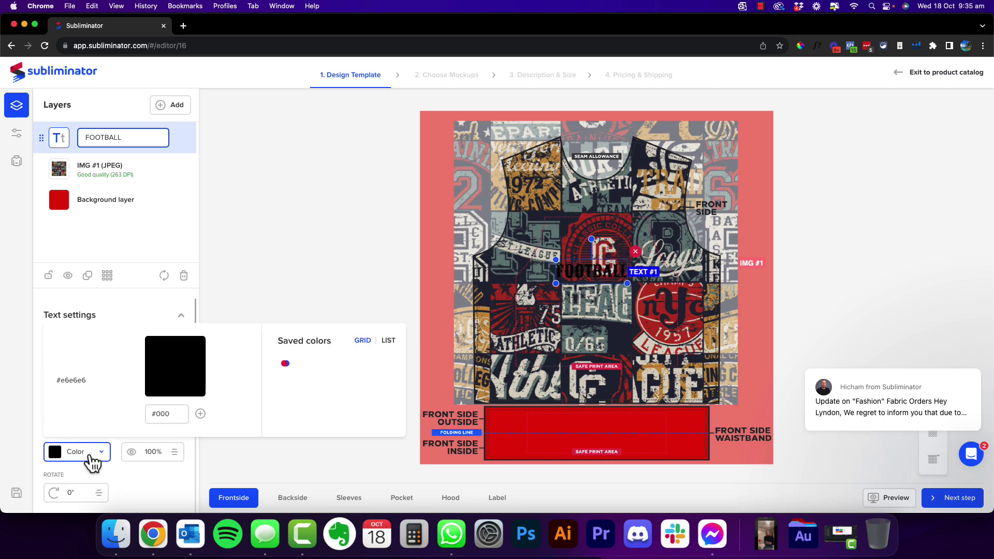
{"action": "left_click", "coordinate": [89, 382]}
{"action": "left_click", "coordinate": [58, 337]}
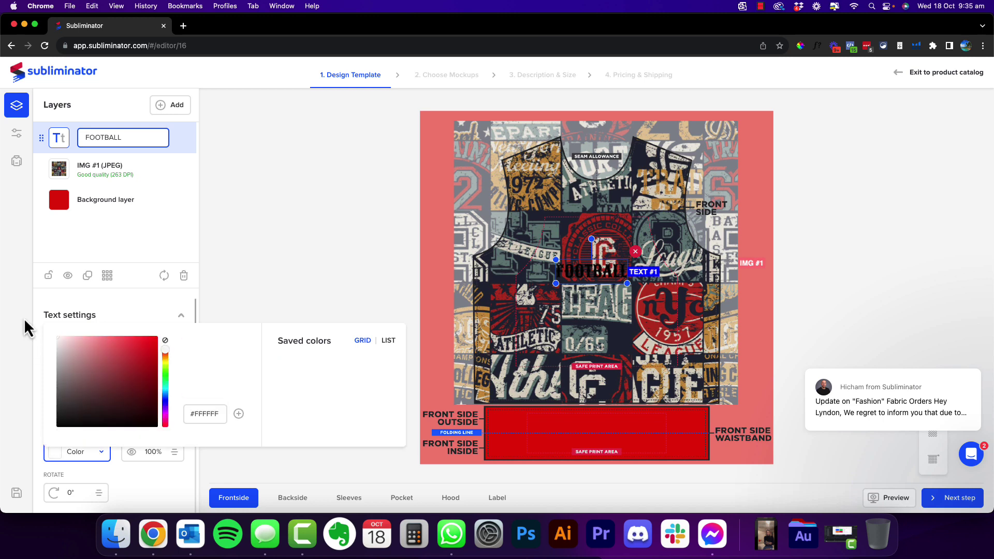
{"action": "left_click", "coordinate": [23, 317]}
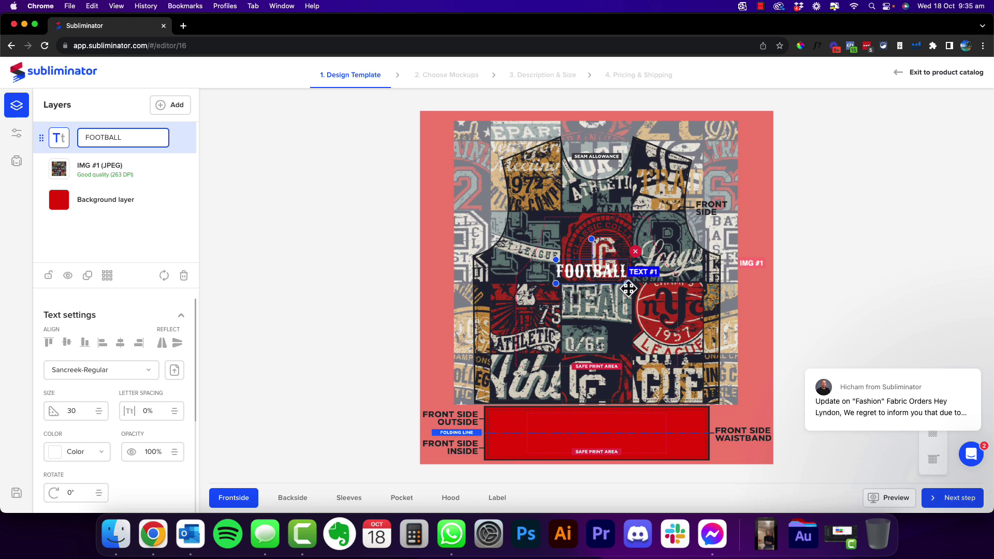
Step: Enlarge the FOOTBALL text to about size 47 and center it across the chest of the Frontside template
{"action": "left_click_drag", "start_coordinate": [628, 286], "coordinate": [665, 258]}
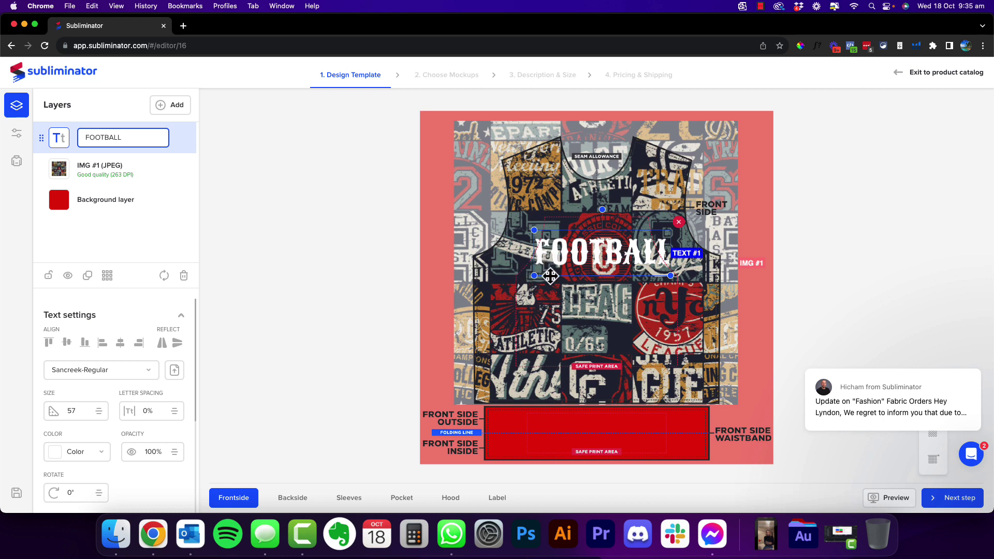
{"action": "left_click_drag", "start_coordinate": [535, 275], "coordinate": [549, 263]}
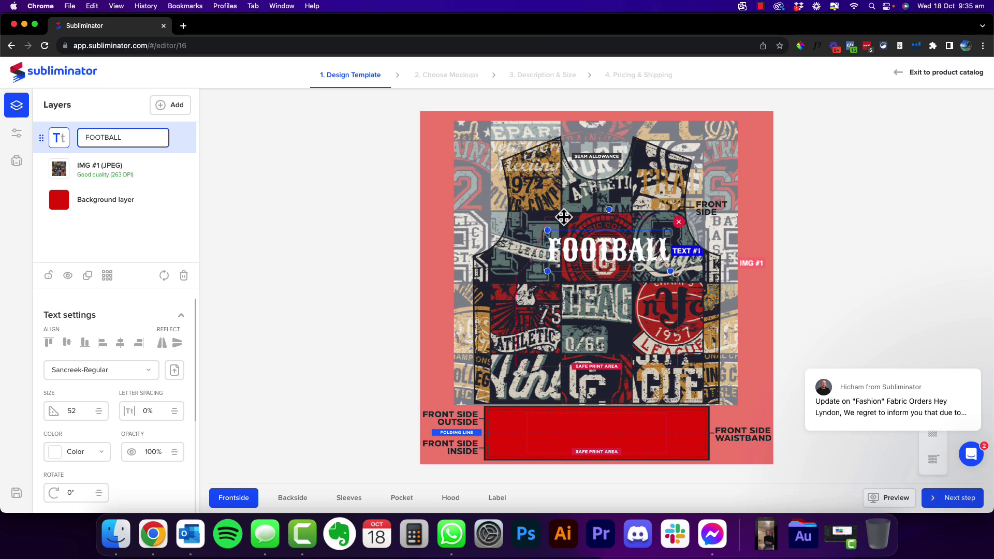
{"action": "left_click_drag", "start_coordinate": [564, 216], "coordinate": [552, 218]}
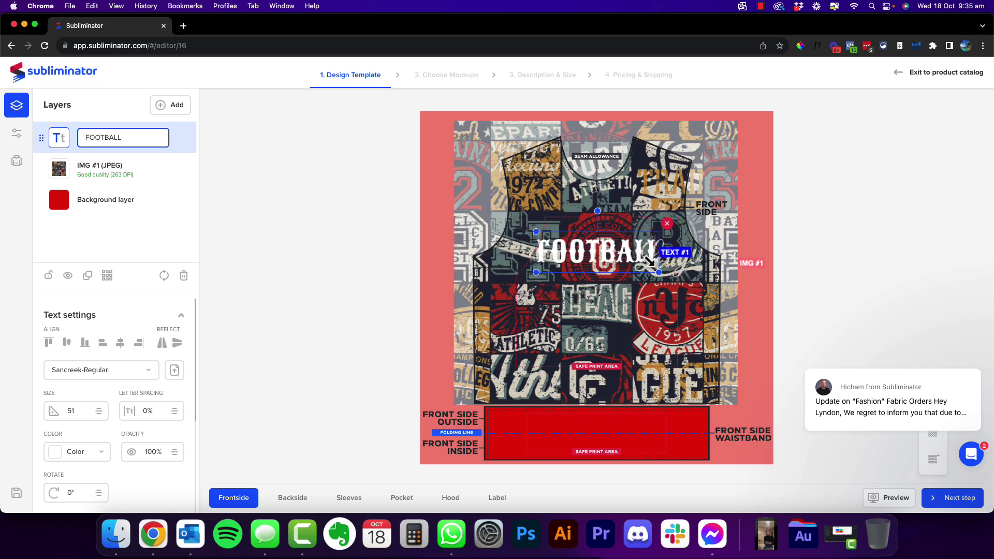
{"action": "left_click_drag", "start_coordinate": [650, 261], "coordinate": [635, 250]}
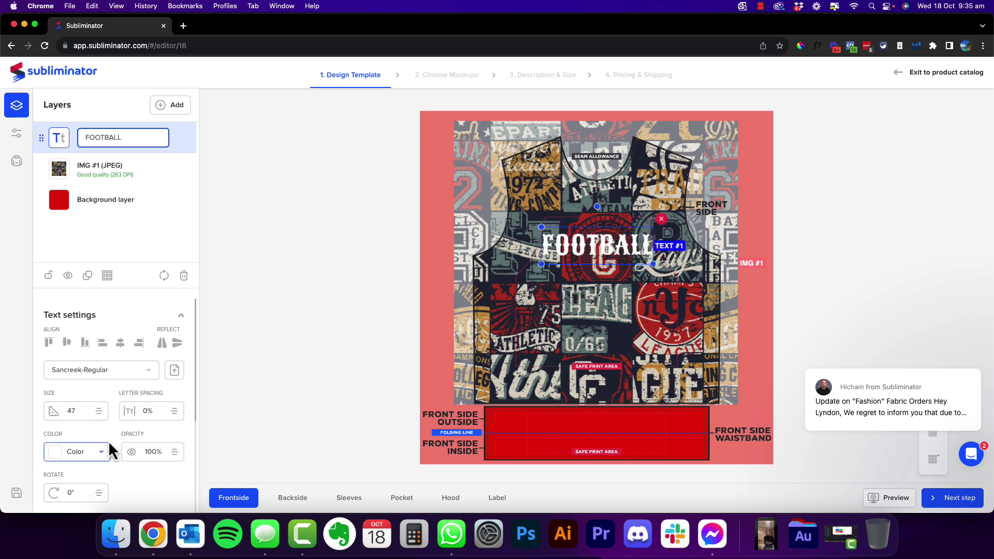
Step: Apply the Psychodelic (double stroke) special effect to the FOOTBALL text
{"action": "scroll", "coordinate": [119, 446], "scroll_direction": "down", "scroll_amount": 4}
{"action": "scroll", "coordinate": [136, 398], "scroll_direction": "down", "scroll_amount": 3}
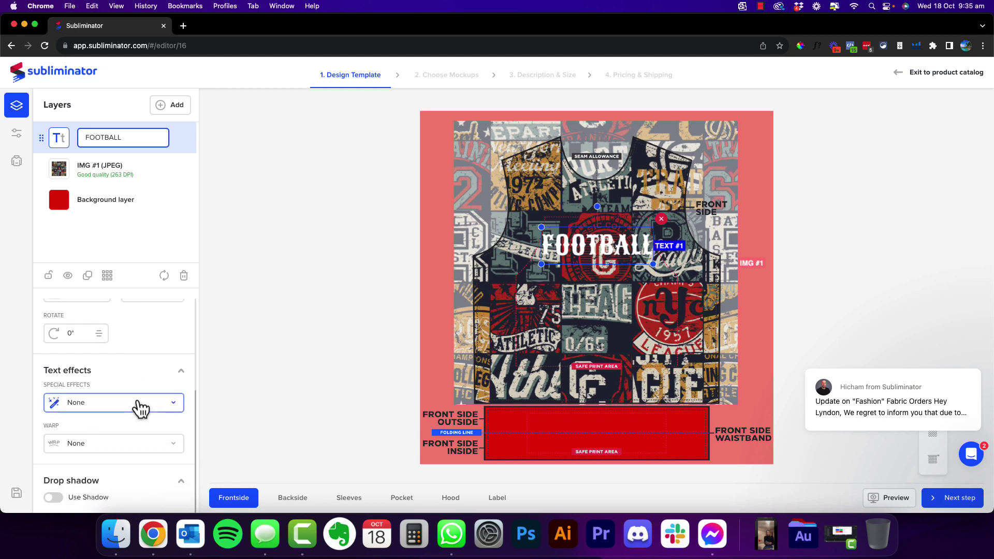
{"action": "left_click", "coordinate": [142, 403]}
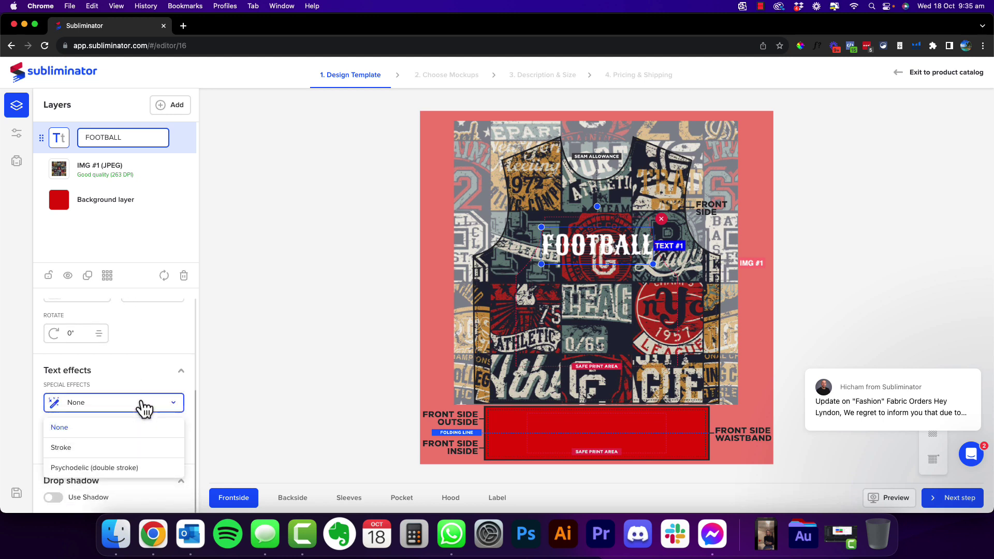
{"action": "left_click", "coordinate": [97, 468]}
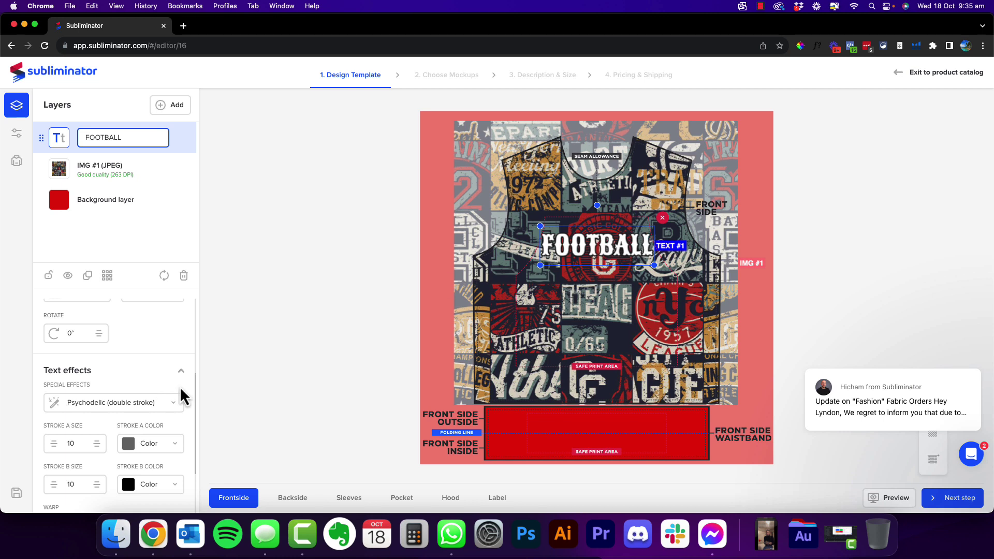
Step: Set the Stroke A color of the FOOTBALL text to red, #FF0707
{"action": "scroll", "coordinate": [137, 368], "scroll_direction": "down", "scroll_amount": 2}
{"action": "left_click", "coordinate": [154, 365]}
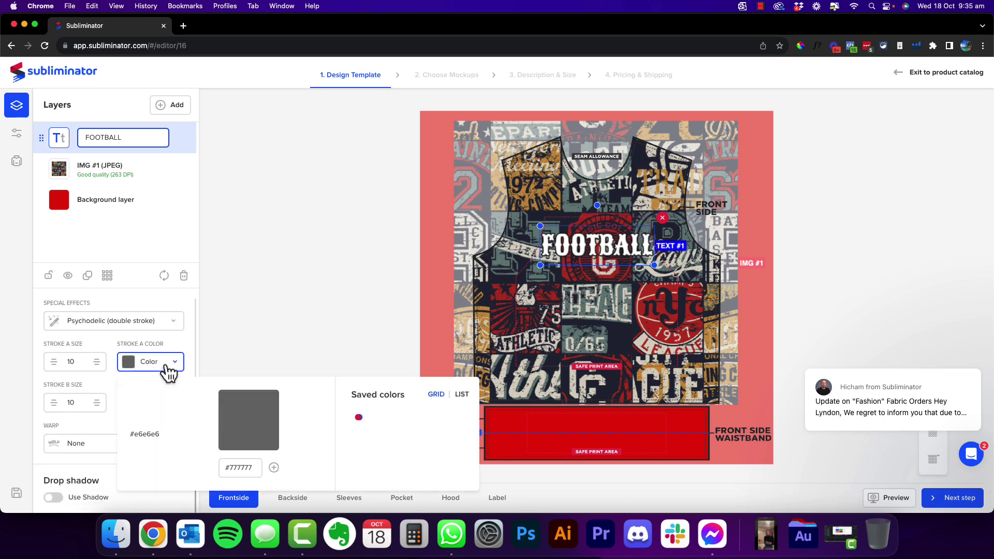
{"action": "left_click_drag", "start_coordinate": [184, 427], "coordinate": [235, 395]}
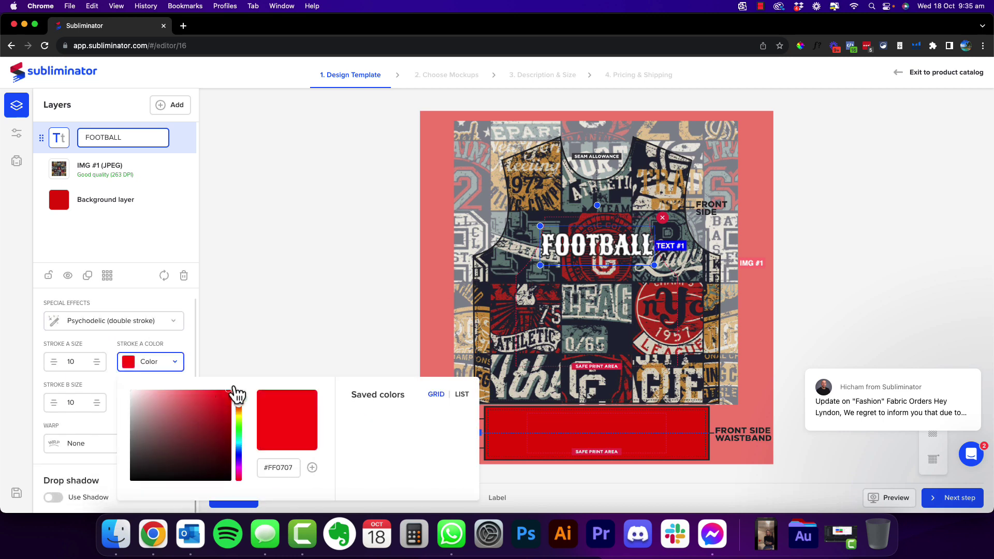
{"action": "left_click", "coordinate": [187, 334]}
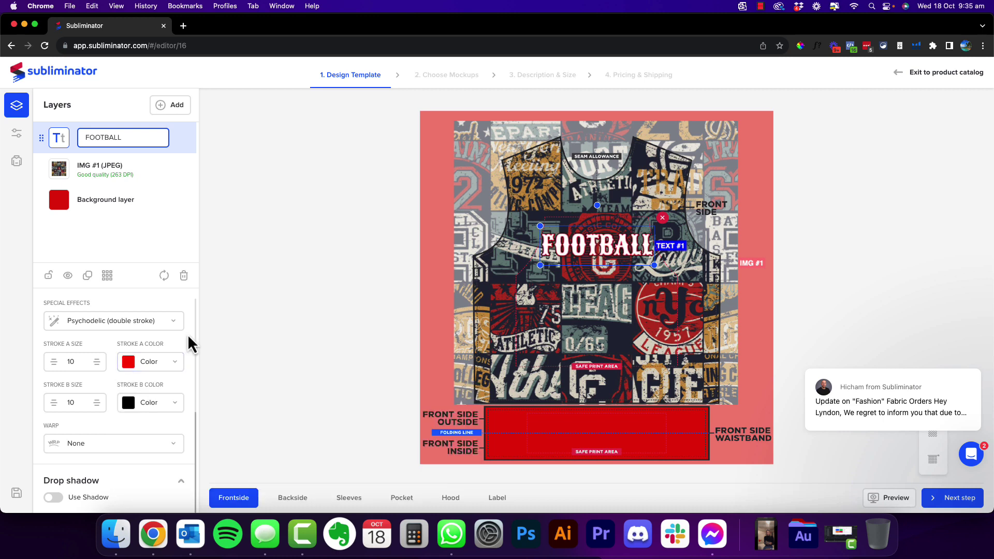
Step: Set the Stroke B color of the FOOTBALL text to bright blue
{"action": "left_click", "coordinate": [149, 409]}
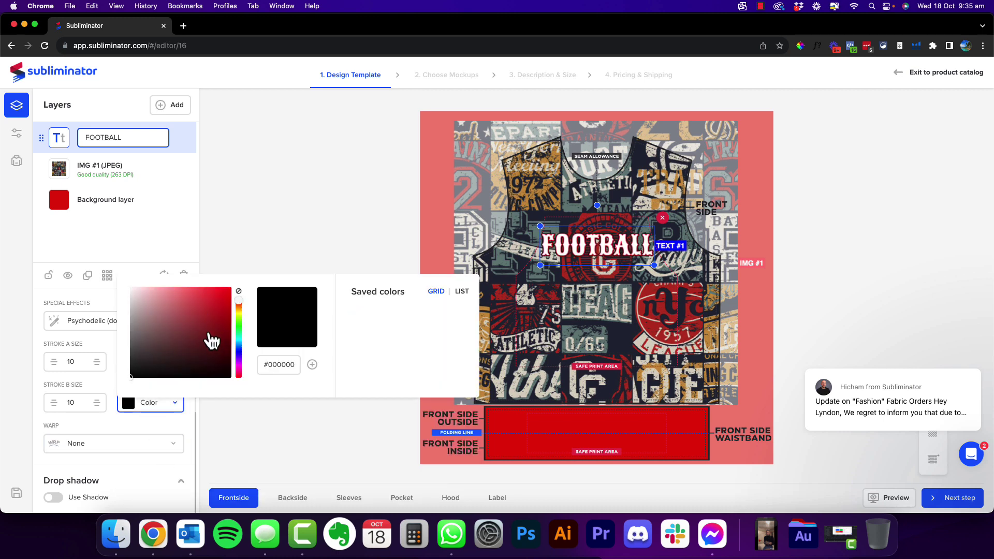
{"action": "mouse_move", "coordinate": [210, 339]}
{"action": "left_mouse_down"}
{"action": "mouse_move", "coordinate": [160, 333]}
{"action": "mouse_move", "coordinate": [132, 343]}
{"action": "left_mouse_up"}
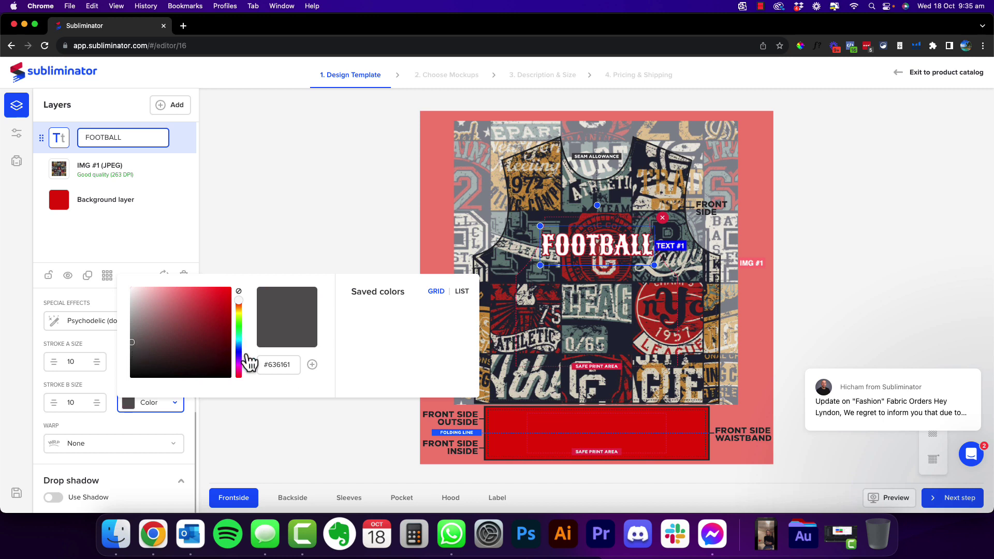
{"action": "mouse_move", "coordinate": [250, 362]}
{"action": "left_mouse_down"}
{"action": "mouse_move", "coordinate": [239, 349]}
{"action": "mouse_move", "coordinate": [240, 259]}
{"action": "left_mouse_up"}
{"action": "left_click", "coordinate": [241, 259]}
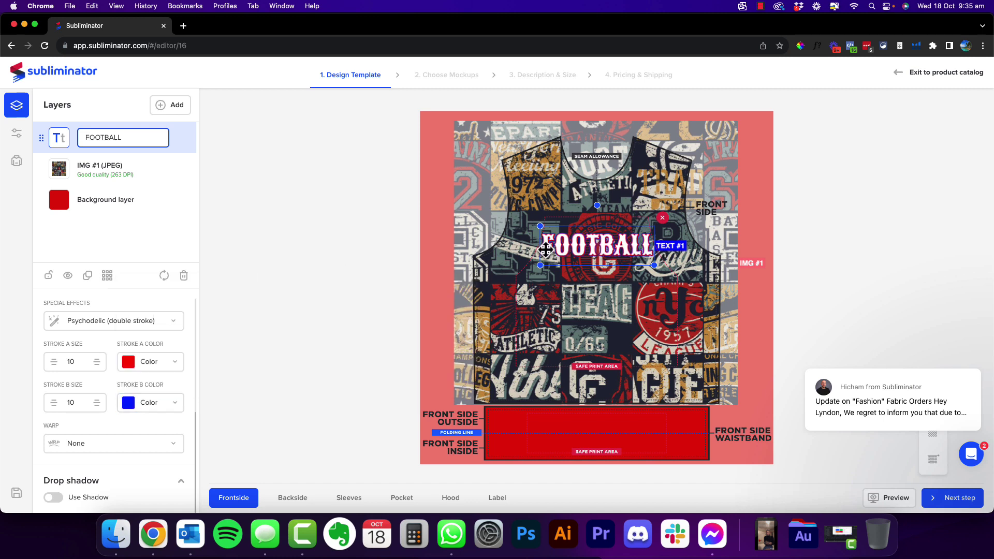
Step: Reduce the FOOTBALL text to size 46 and nudge it slightly up and to the right on the chest
{"action": "mouse_move", "coordinate": [654, 265]}
{"action": "left_mouse_down"}
{"action": "mouse_move", "coordinate": [732, 304]}
{"action": "mouse_move", "coordinate": [785, 361]}
{"action": "mouse_move", "coordinate": [751, 326]}
{"action": "mouse_move", "coordinate": [629, 251]}
{"action": "mouse_move", "coordinate": [762, 355]}
{"action": "mouse_move", "coordinate": [673, 296]}
{"action": "mouse_move", "coordinate": [650, 259]}
{"action": "left_mouse_up"}
{"action": "left_click", "coordinate": [639, 291]}
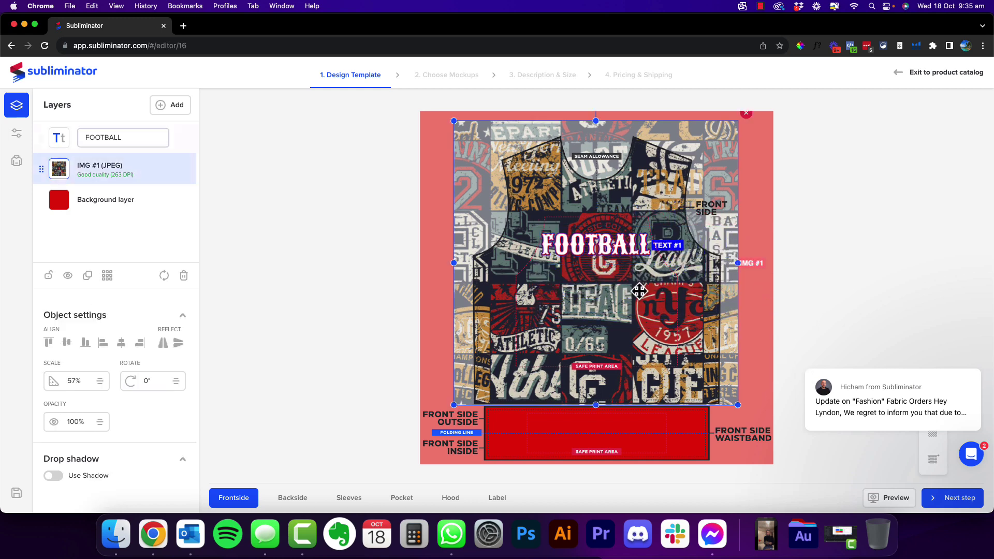
{"action": "left_click", "coordinate": [567, 248]}
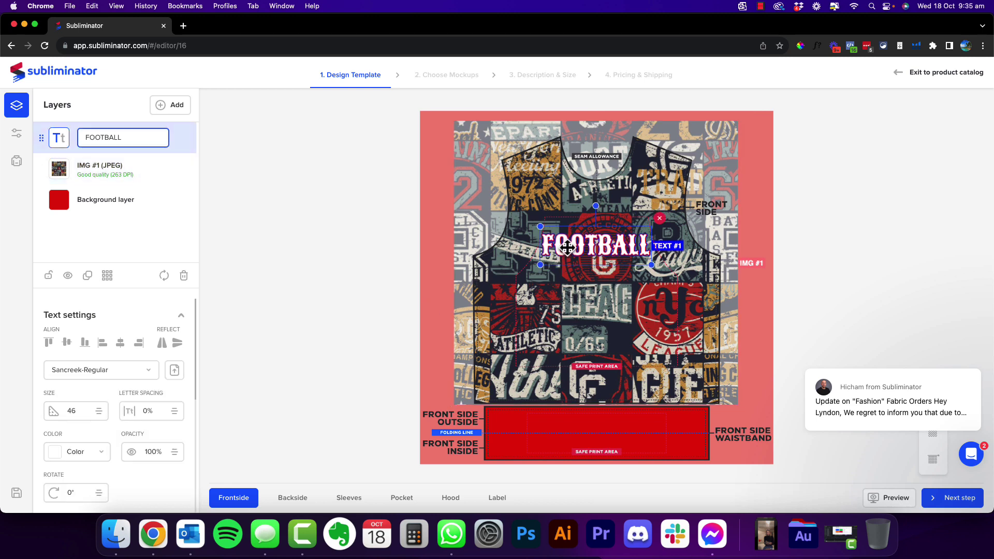
{"action": "left_click_drag", "start_coordinate": [568, 248], "coordinate": [570, 245]}
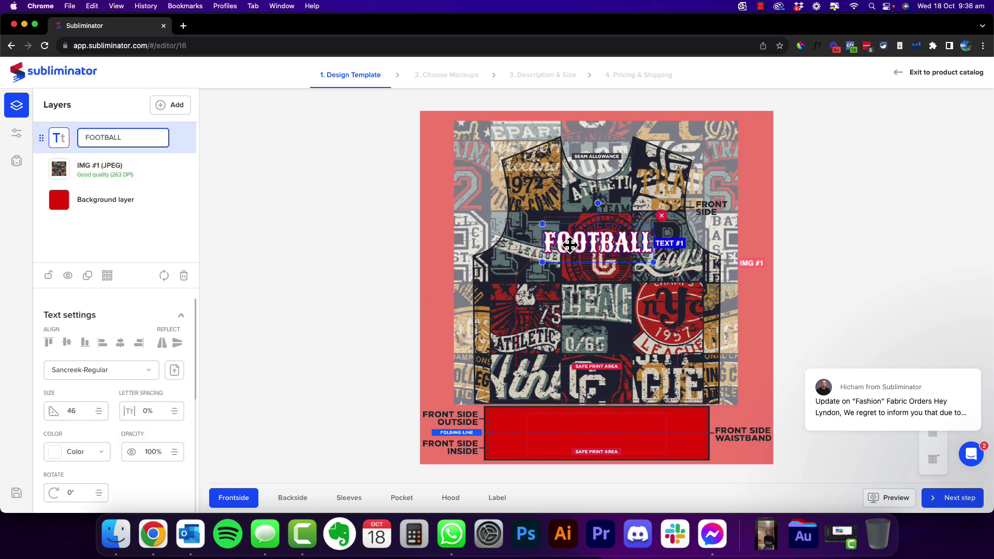
Step: Warp the FOOTBALL text with the Arc text style at an arc angle of 36 and nudge it slightly on the chest
{"action": "scroll", "coordinate": [116, 400], "scroll_direction": "down", "scroll_amount": 5}
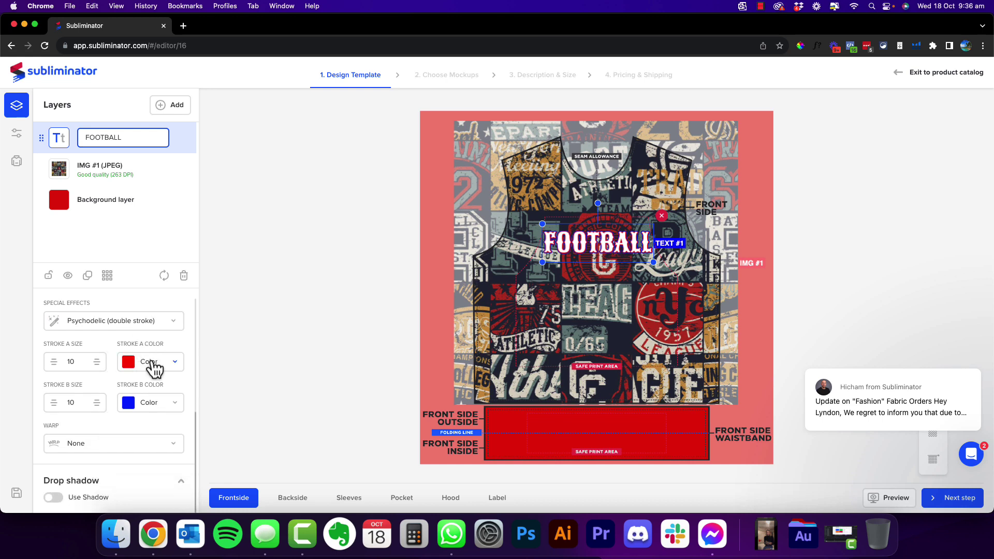
{"action": "left_click", "coordinate": [140, 444]}
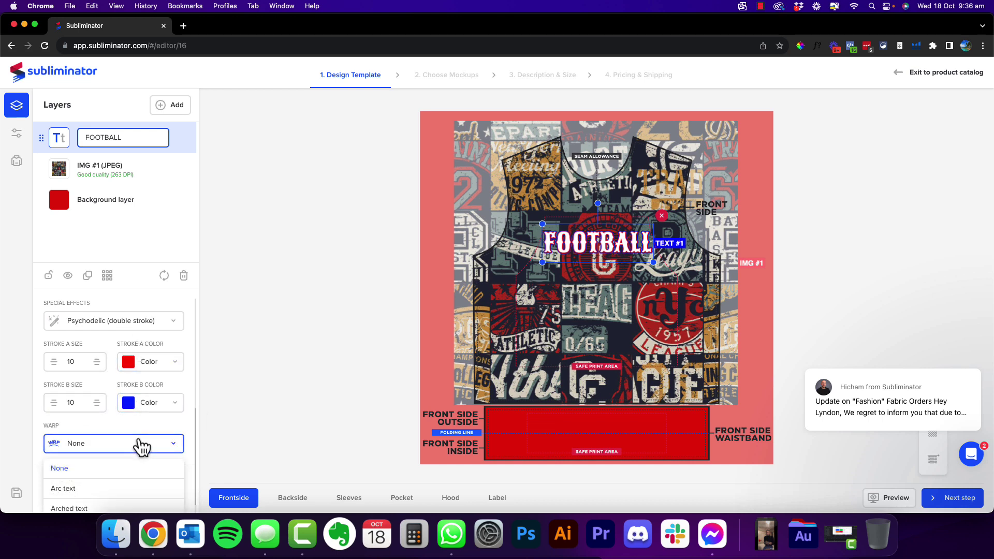
{"action": "left_click", "coordinate": [97, 489]}
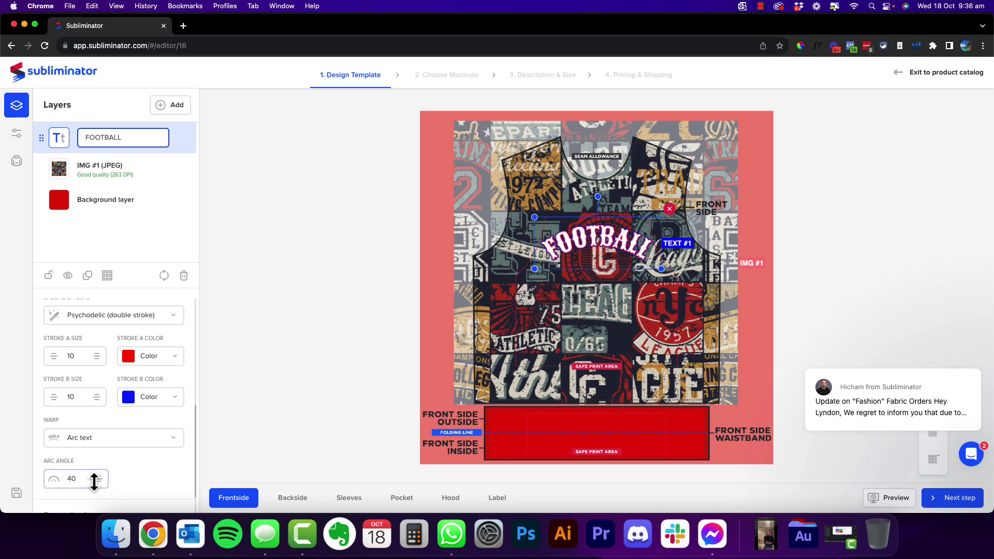
{"action": "left_click_drag", "start_coordinate": [95, 479], "coordinate": [100, 506]}
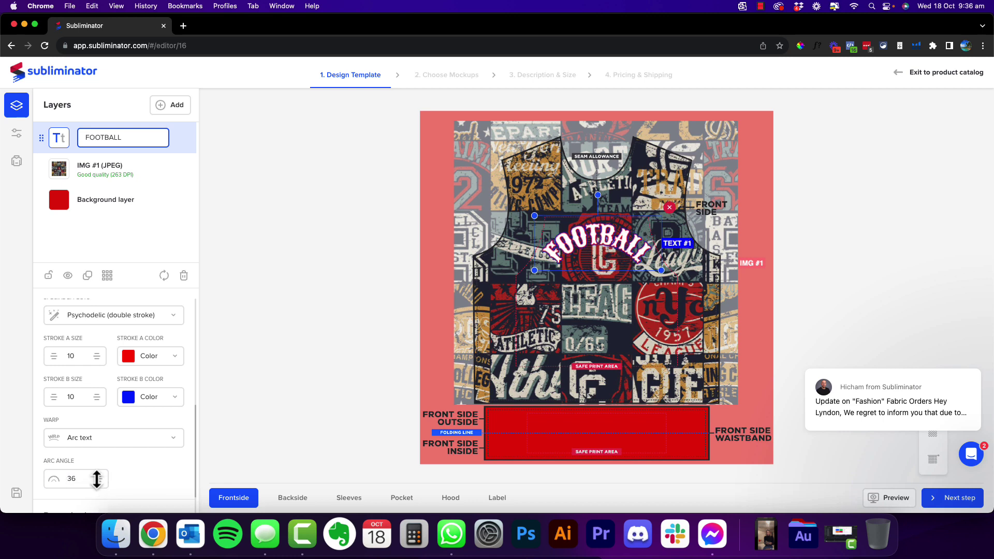
{"action": "left_click", "coordinate": [143, 442]}
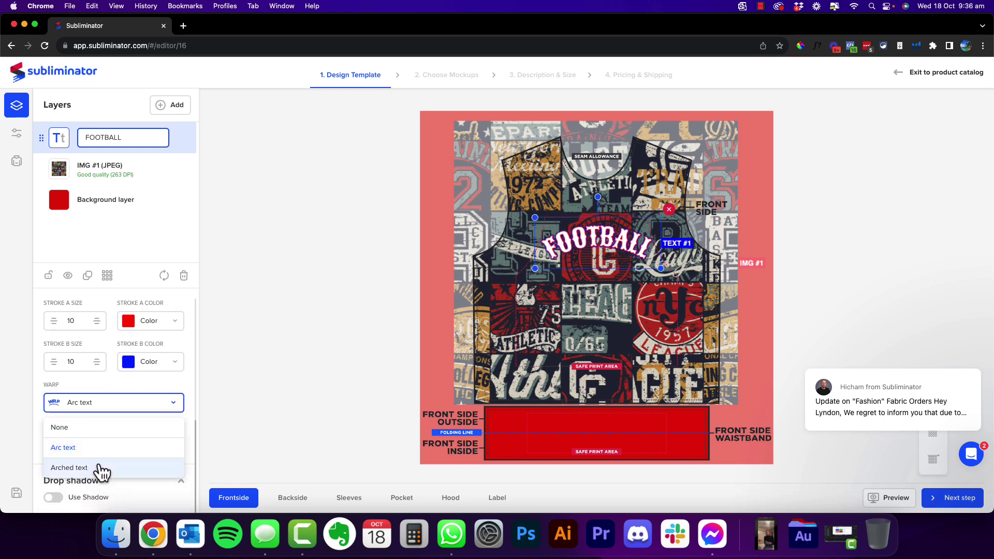
{"action": "left_click", "coordinate": [148, 382]}
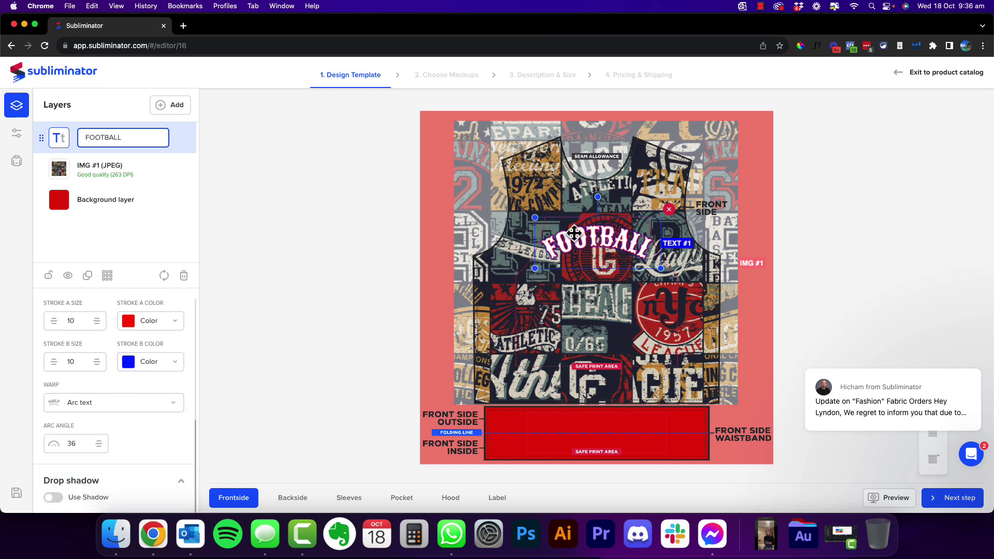
{"action": "left_click_drag", "start_coordinate": [596, 238], "coordinate": [595, 238]}
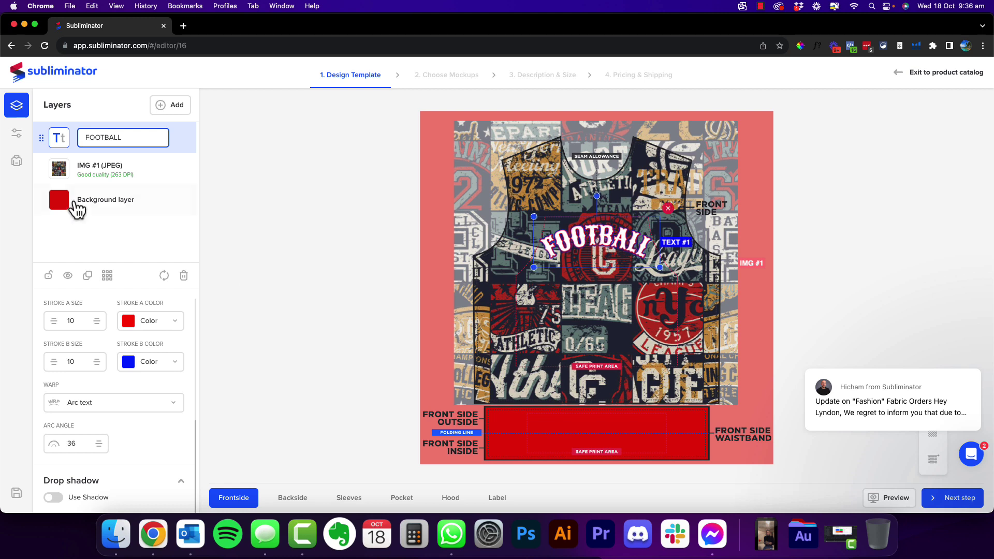
Step: Delete the FOOTBALL text layer and continue to the mockup selection
{"action": "left_click", "coordinate": [183, 275]}
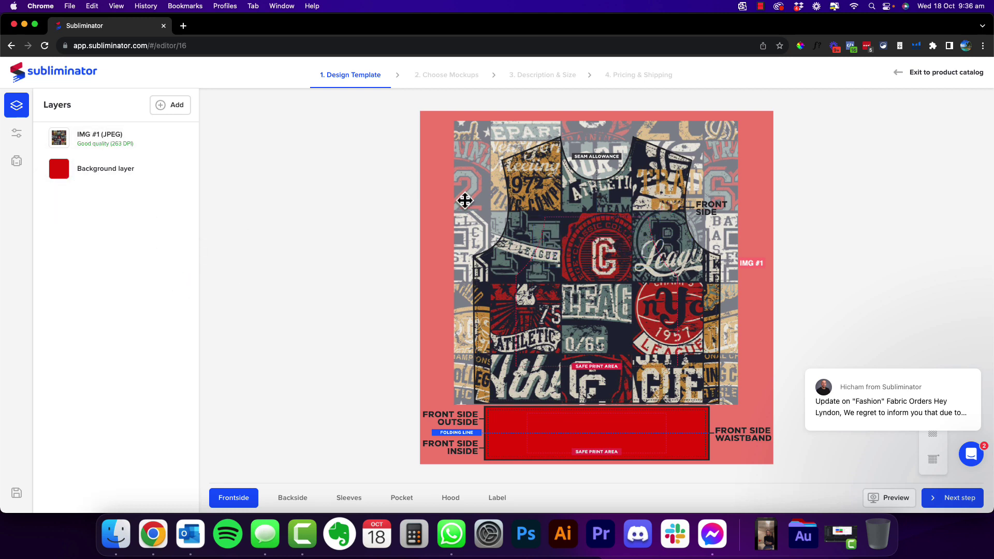
{"action": "left_click", "coordinate": [957, 501]}
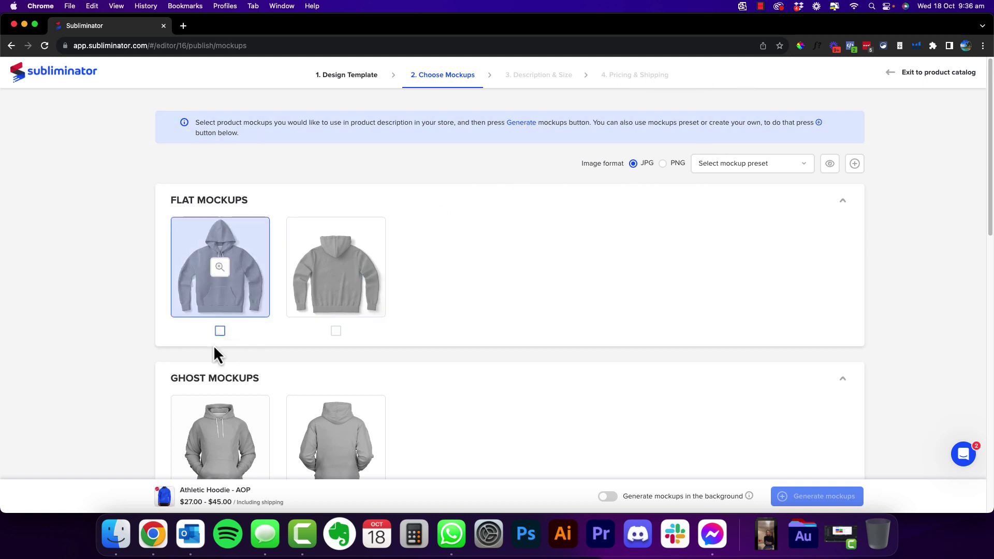
Step: Select the front and back views of both the flat and the ghost mockups
{"action": "left_click", "coordinate": [220, 331]}
{"action": "left_click", "coordinate": [336, 331]}
{"action": "scroll", "coordinate": [311, 331], "scroll_direction": "down", "scroll_amount": 4}
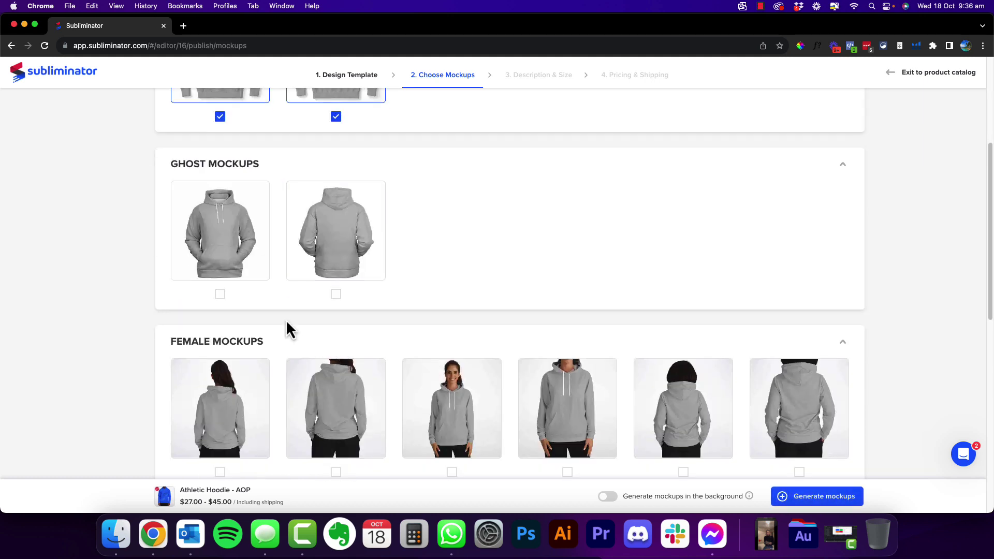
{"action": "left_click", "coordinate": [220, 294]}
{"action": "left_click", "coordinate": [336, 295]}
Step: Select all the female and male model mockups
{"action": "scroll", "coordinate": [337, 299], "scroll_direction": "down", "scroll_amount": 4}
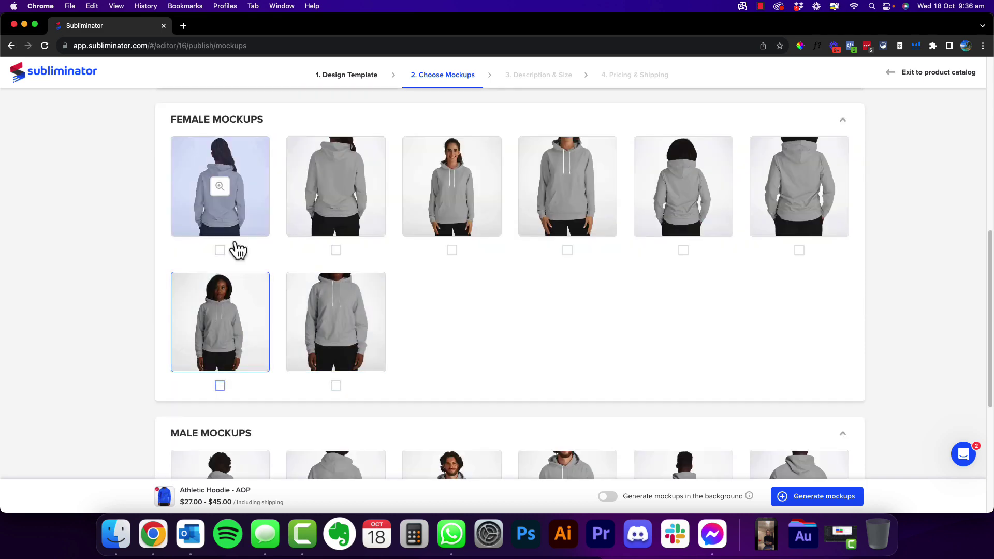
{"action": "left_click", "coordinate": [221, 251]}
{"action": "left_click", "coordinate": [336, 251]}
{"action": "left_click", "coordinate": [452, 251]}
{"action": "left_click", "coordinate": [567, 251]}
{"action": "left_click", "coordinate": [684, 251]}
{"action": "left_click", "coordinate": [800, 251]}
{"action": "left_click", "coordinate": [220, 386]}
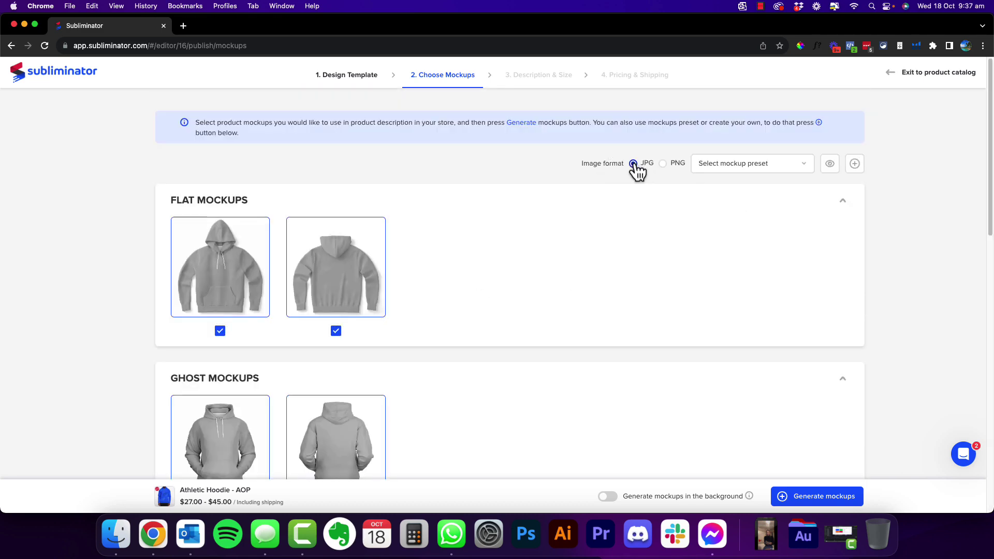
Step: Set the mockup image format to PNG and generate the selected mockups
{"action": "left_click", "coordinate": [663, 164]}
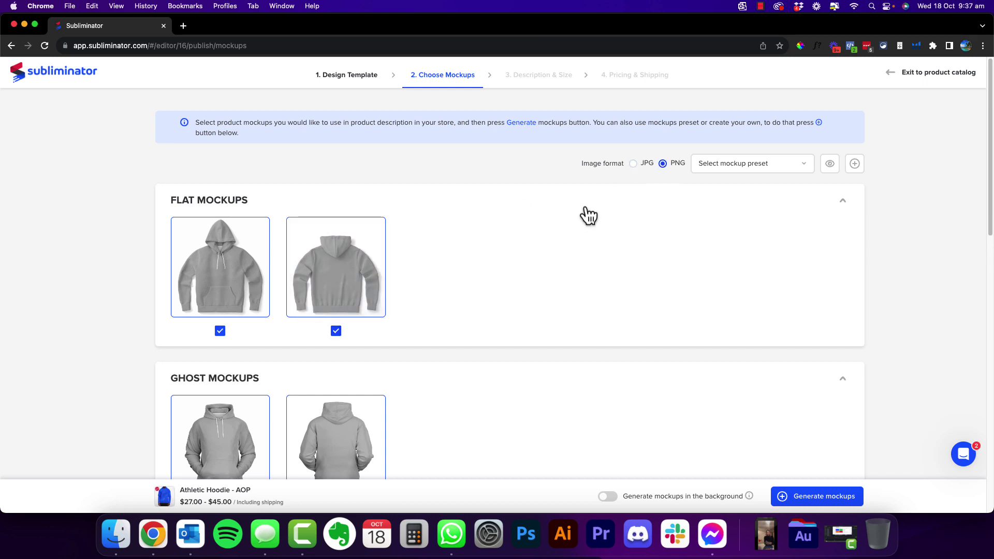
{"action": "left_click", "coordinate": [833, 497]}
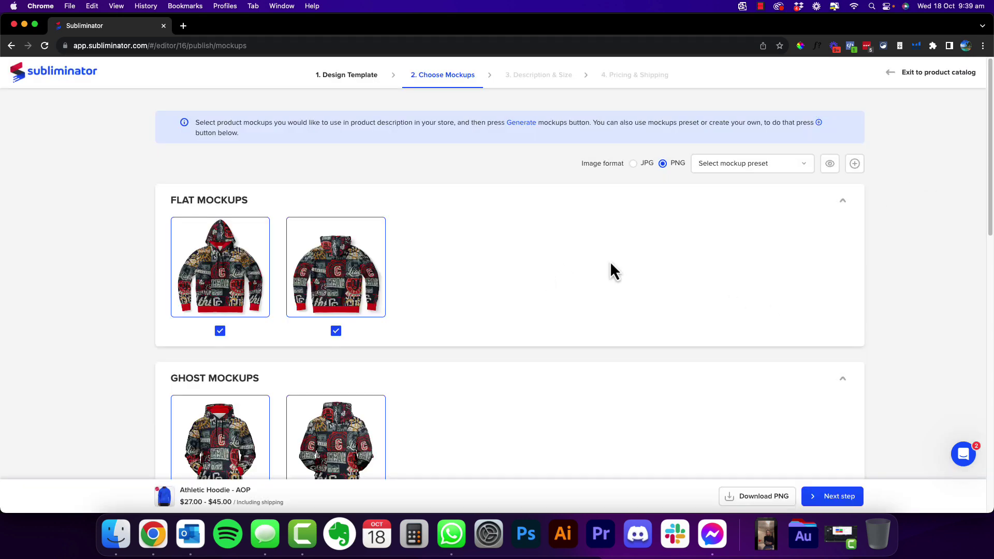
Step: Enlarge the front mockup of the first male model to inspect the print, and close the enlarged view
{"action": "scroll", "coordinate": [610, 261], "scroll_direction": "down", "scroll_amount": 15}
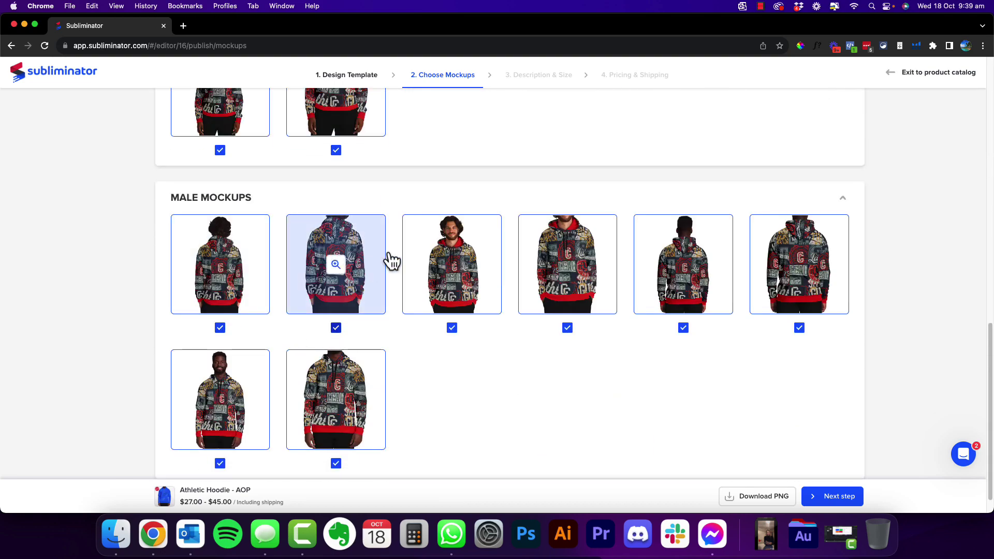
{"action": "left_click", "coordinate": [451, 266]}
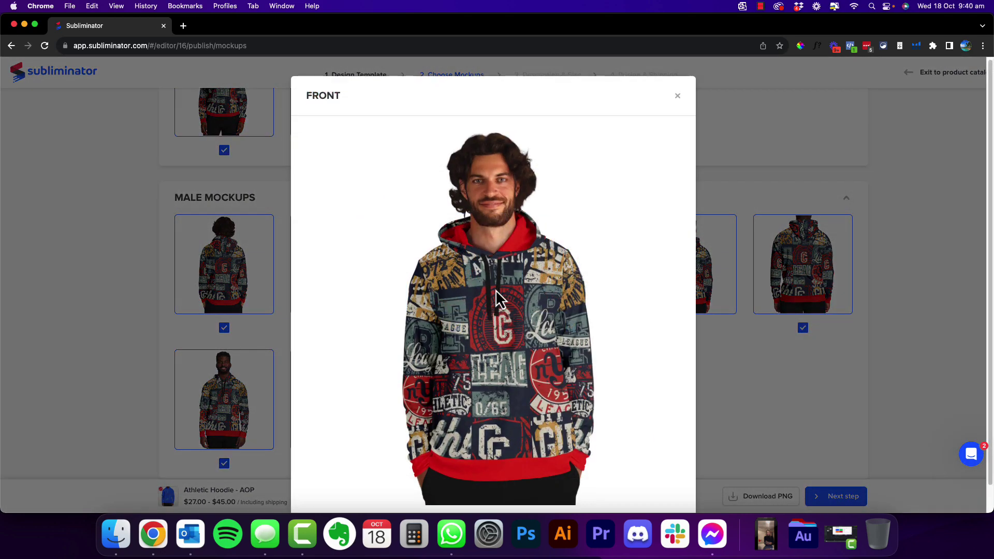
{"action": "left_click", "coordinate": [679, 98]}
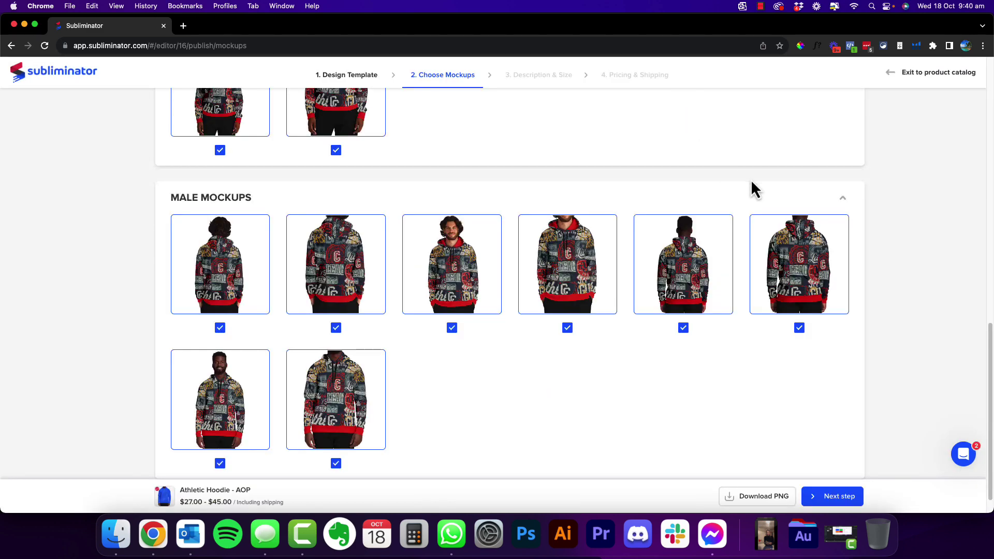
Step: Look through all the generated flat, ghost, female and male mockups to check the hoodie design
{"action": "scroll", "coordinate": [351, 271], "scroll_direction": "down", "scroll_amount": 1}
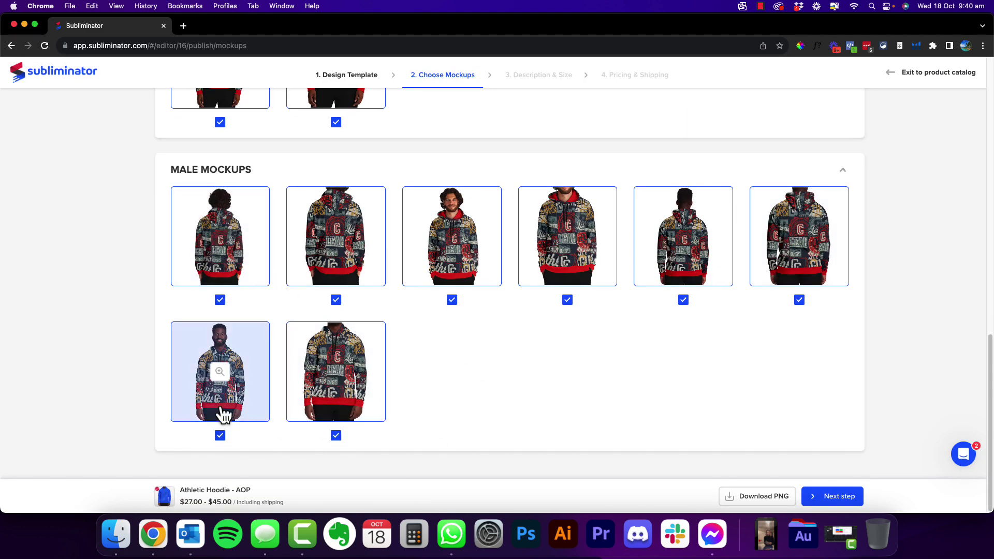
{"action": "scroll", "coordinate": [420, 389], "scroll_direction": "up", "scroll_amount": 8}
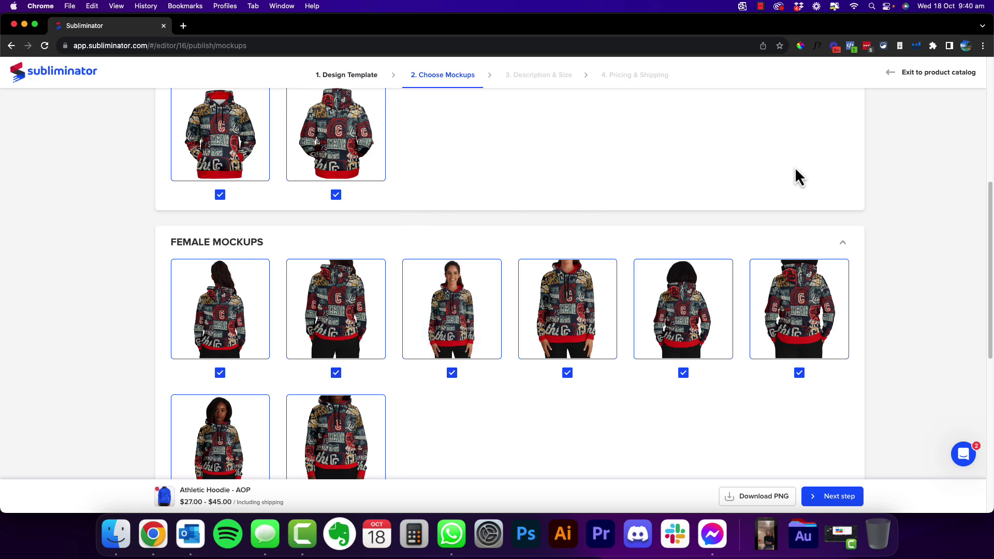
{"action": "scroll", "coordinate": [423, 224], "scroll_direction": "up", "scroll_amount": 6}
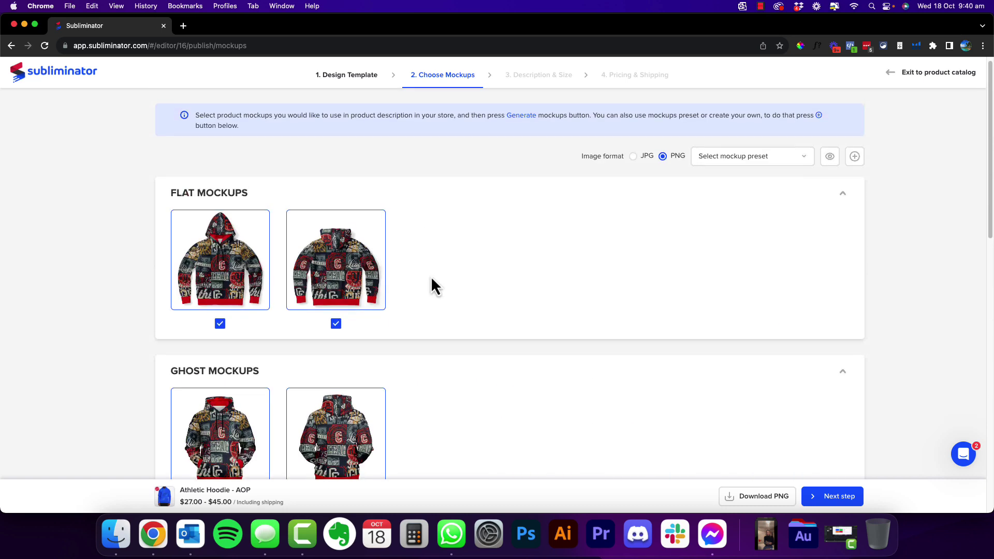
{"action": "scroll", "coordinate": [404, 264], "scroll_direction": "down", "scroll_amount": 2}
{"action": "scroll", "coordinate": [244, 254], "scroll_direction": "down", "scroll_amount": 2}
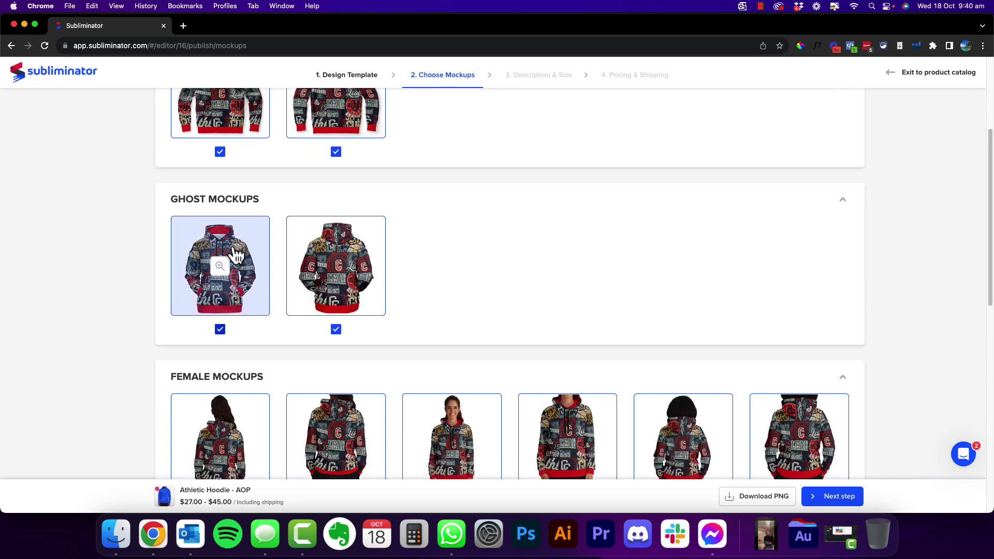
{"action": "scroll", "coordinate": [511, 206], "scroll_direction": "down", "scroll_amount": 6}
{"action": "scroll", "coordinate": [510, 210], "scroll_direction": "down", "scroll_amount": 4}
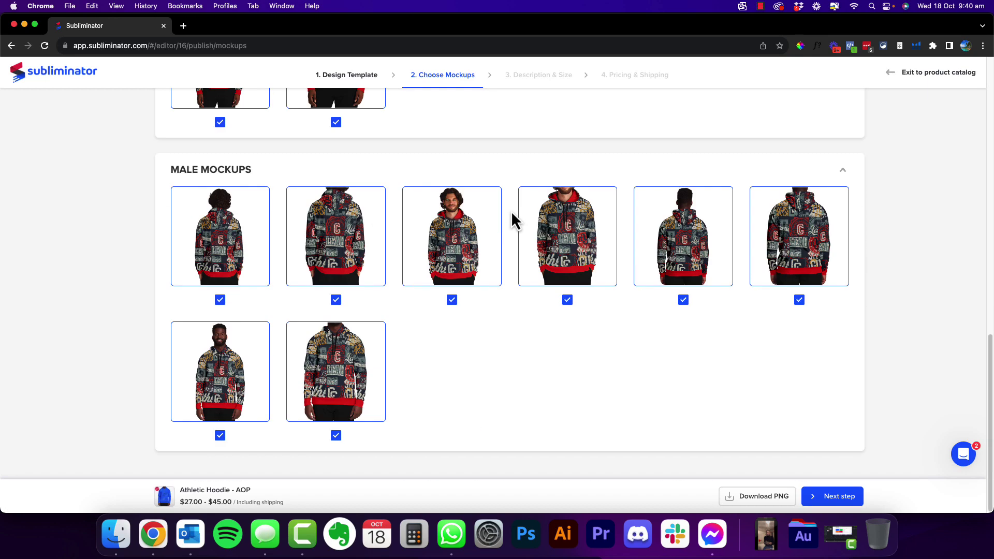
{"action": "scroll", "coordinate": [482, 336], "scroll_direction": "up", "scroll_amount": 12}
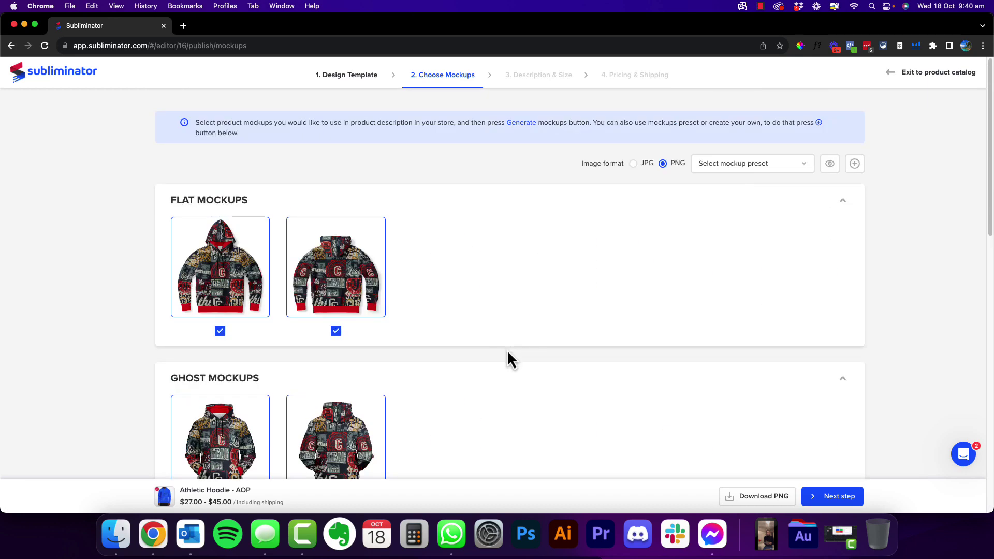
{"action": "scroll", "coordinate": [404, 305], "scroll_direction": "down", "scroll_amount": 5}
{"action": "scroll", "coordinate": [492, 267], "scroll_direction": "up", "scroll_amount": 5}
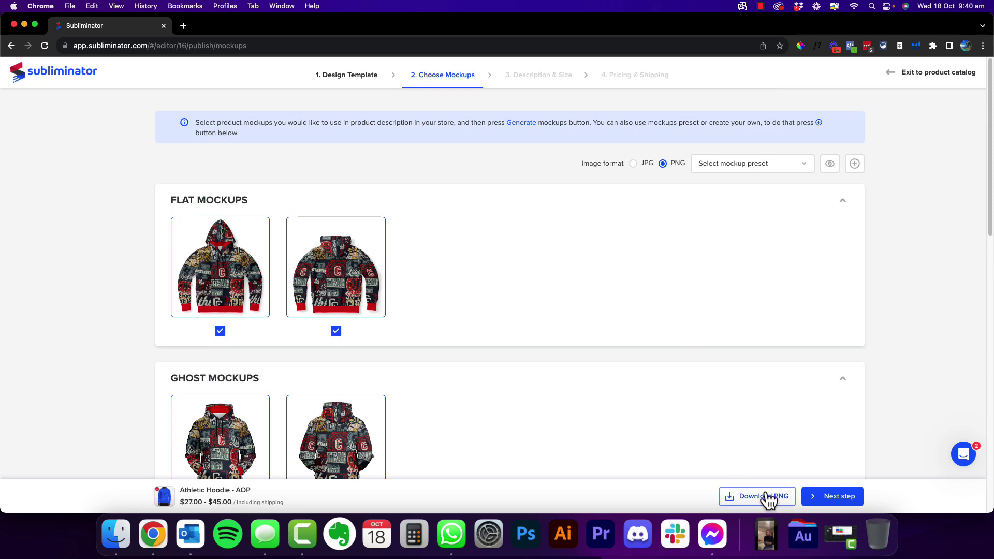
{"action": "scroll", "coordinate": [460, 321], "scroll_direction": "down", "scroll_amount": 5}
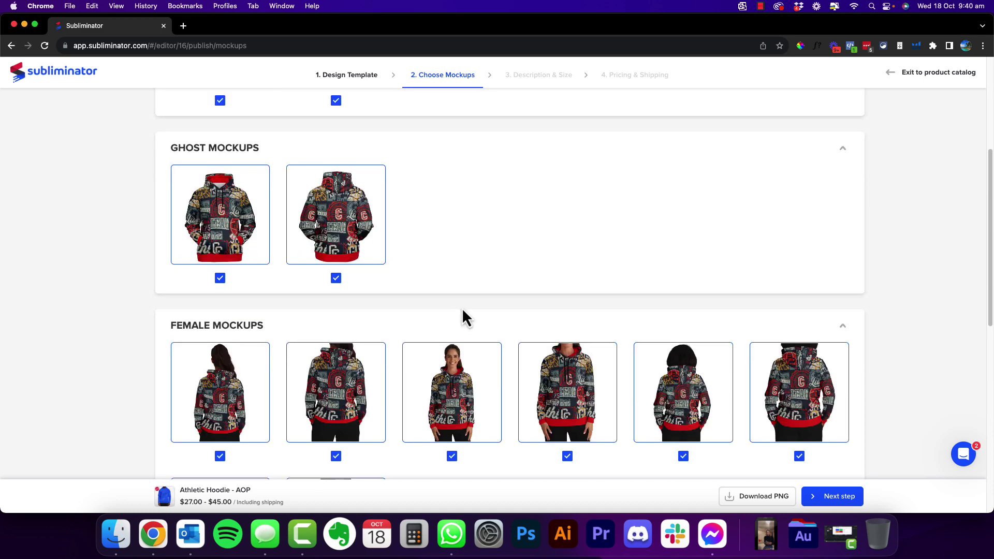
{"action": "scroll", "coordinate": [463, 312], "scroll_direction": "down", "scroll_amount": 5}
{"action": "scroll", "coordinate": [464, 313], "scroll_direction": "up", "scroll_amount": 10}
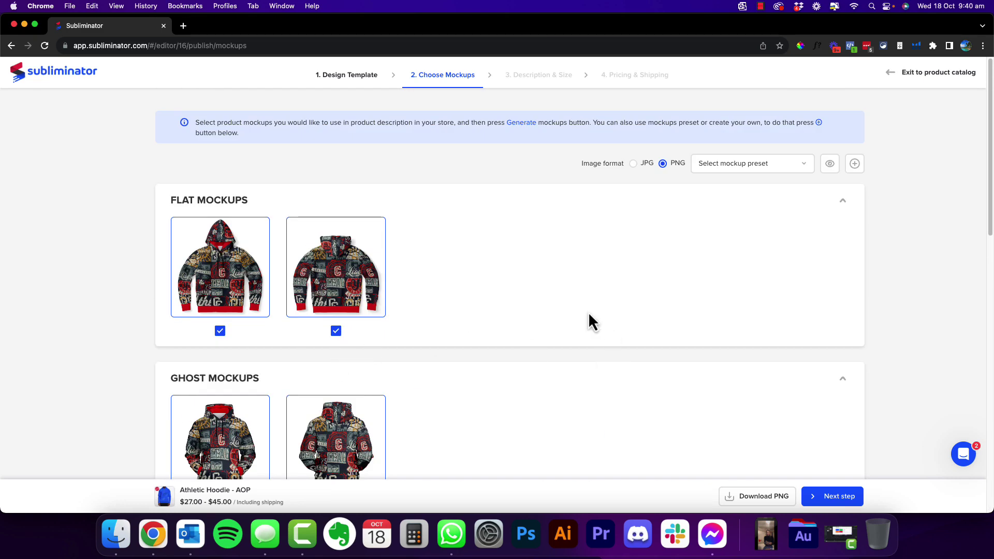
Step: Continue to the product listing details and review the product title and description text
{"action": "left_click", "coordinate": [829, 498]}
{"action": "left_click", "coordinate": [339, 166]}
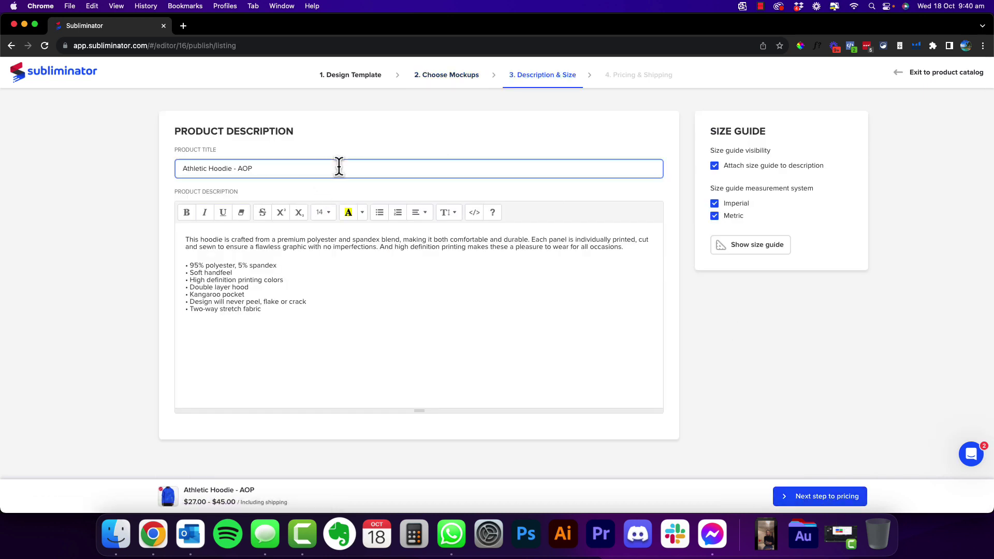
{"action": "triple_click", "coordinate": [334, 167]}
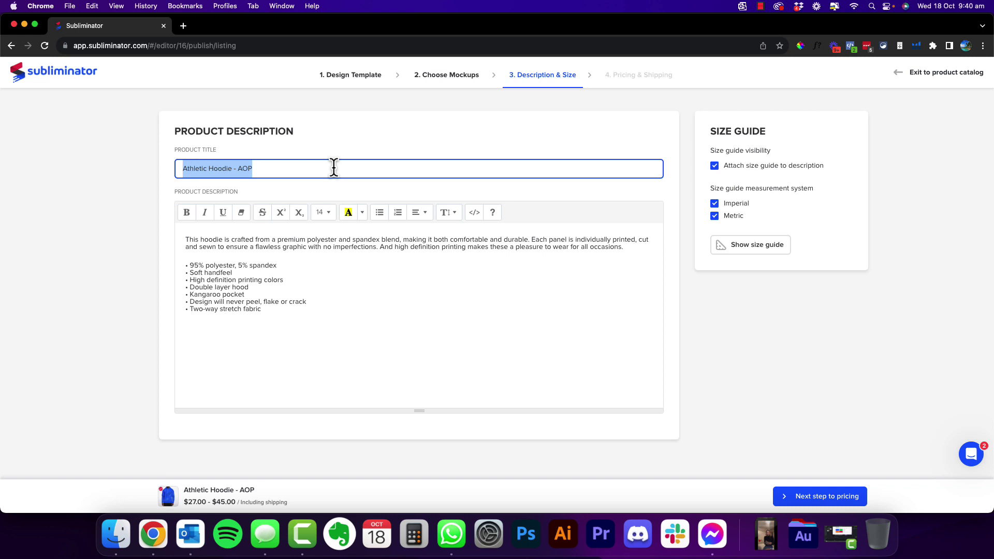
{"action": "left_click", "coordinate": [275, 234]}
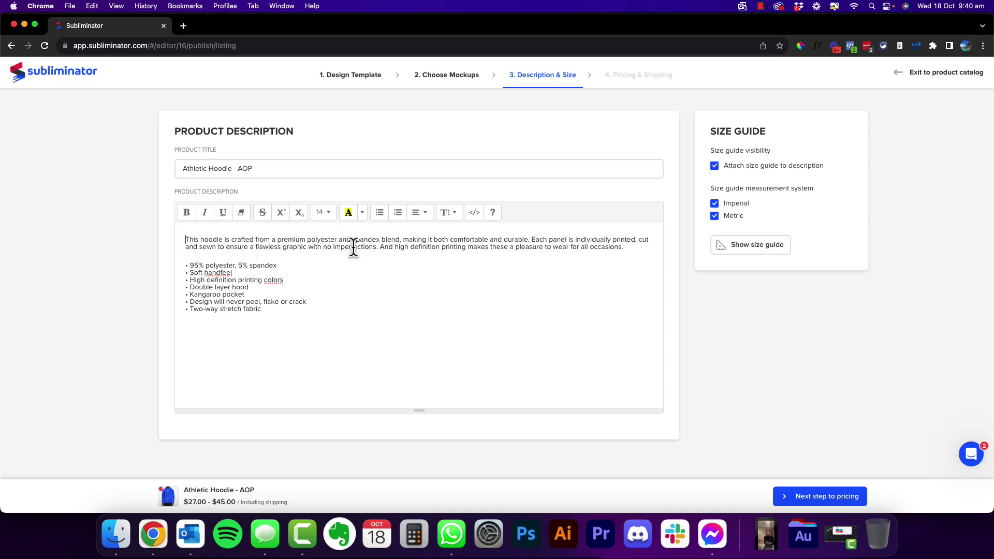
{"action": "left_click", "coordinate": [280, 306]}
{"action": "left_click_drag", "start_coordinate": [280, 302], "coordinate": [185, 238]}
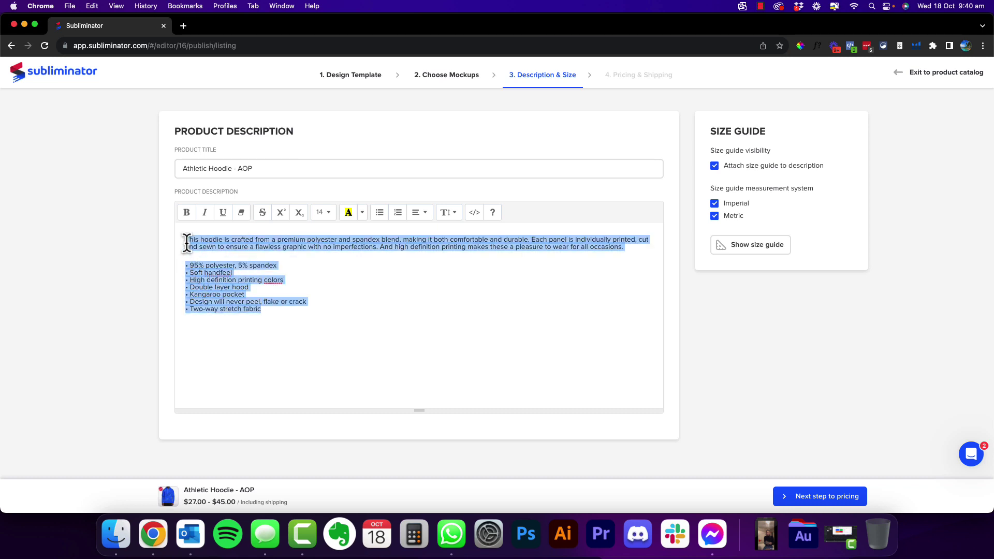
{"action": "left_click", "coordinate": [281, 238]}
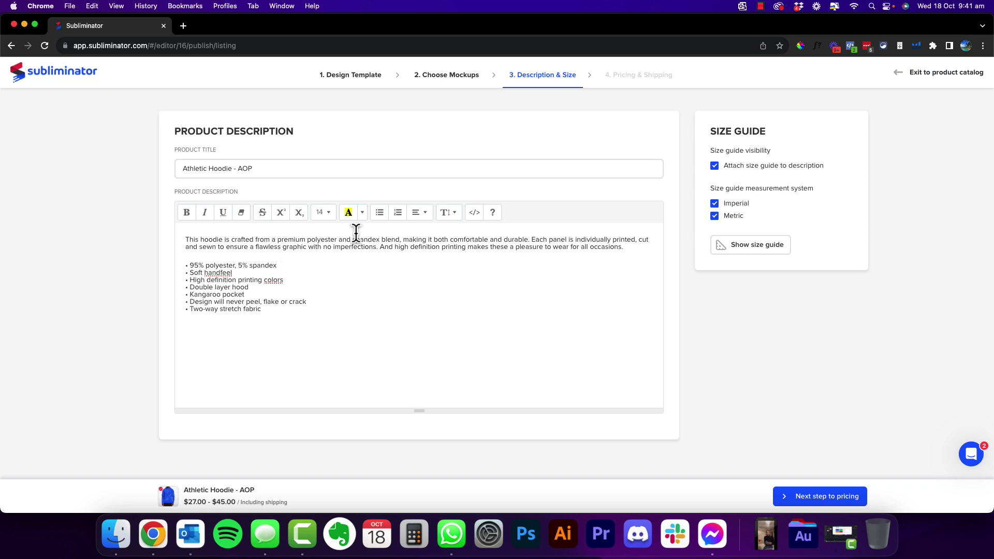
Step: Check the feature list in the product description and view the hoodie's size guide
{"action": "triple_click", "coordinate": [222, 268]}
{"action": "left_click", "coordinate": [221, 299]}
{"action": "left_click", "coordinate": [566, 237]}
{"action": "left_click", "coordinate": [751, 249]}
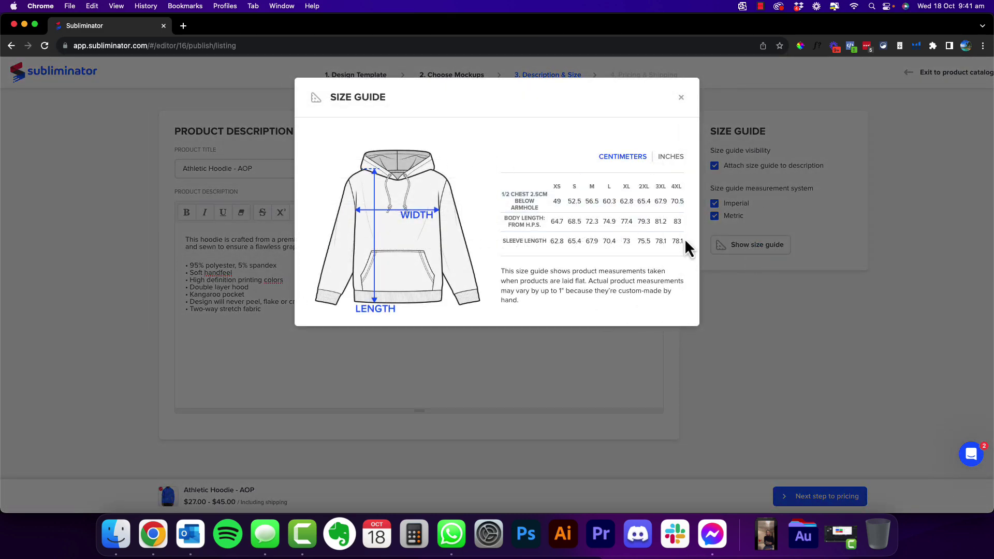
{"action": "left_click", "coordinate": [682, 97]}
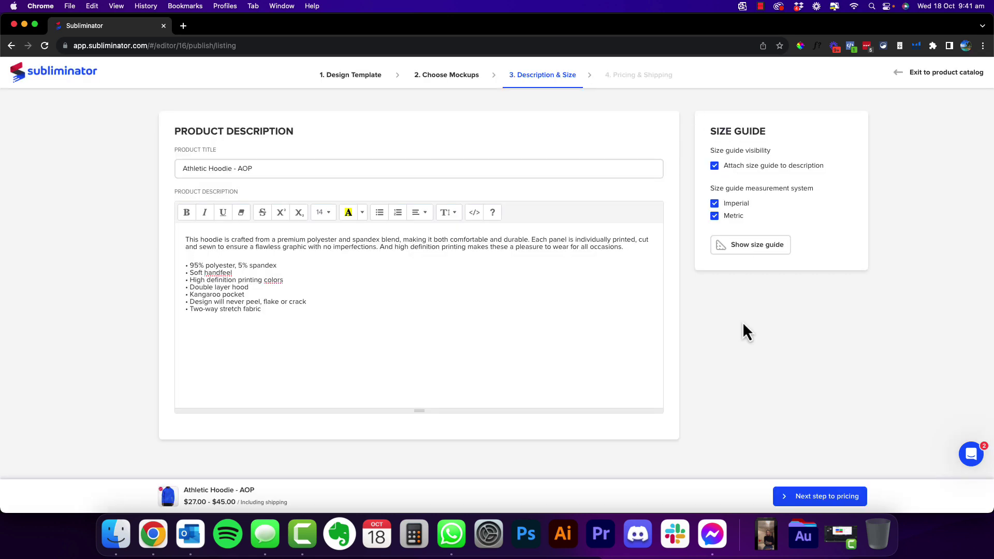
Step: Continue to pricing, setting the retail price to 70 and certifying ownership of the rights to the uploaded images
{"action": "left_click", "coordinate": [835, 496]}
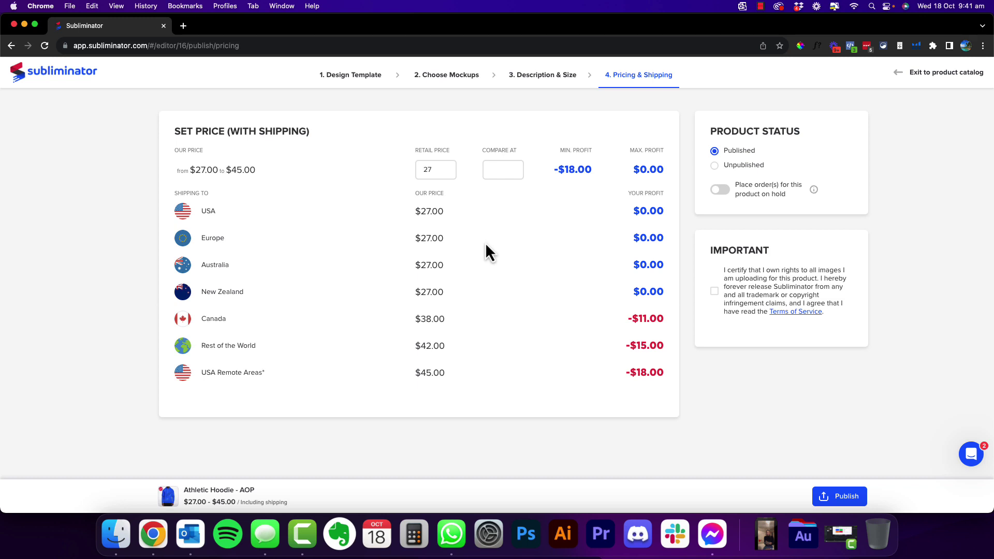
{"action": "left_click", "coordinate": [494, 173]}
{"action": "left_click", "coordinate": [452, 169]}
{"action": "left_click", "coordinate": [434, 204]}
{"action": "double_click", "coordinate": [429, 169]}
{"action": "type", "text": "70"}
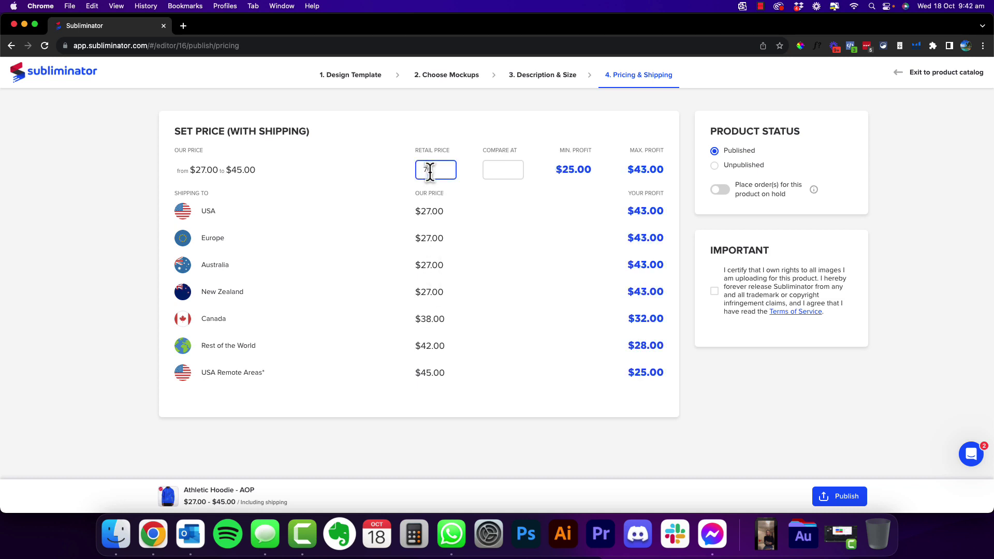
{"action": "left_click", "coordinate": [515, 228]}
{"action": "left_click", "coordinate": [715, 291]}
Step: Try placing orders for this product on hold and switch the hold back off
{"action": "left_click", "coordinate": [720, 190]}
{"action": "mouse_move", "coordinate": [814, 189]}
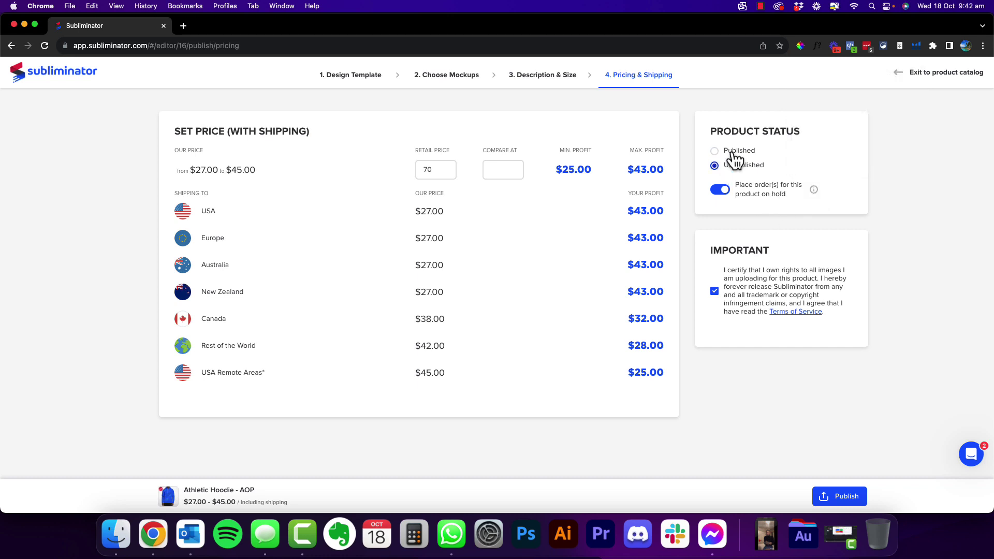
{"action": "left_click", "coordinate": [719, 191]}
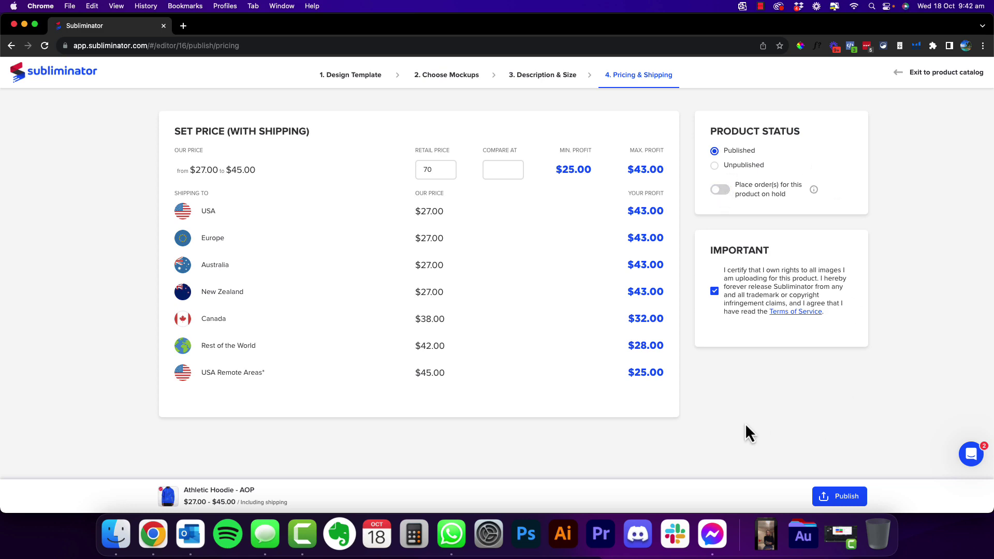
Step: Publish the Athletic Hoodie and confirm its submission to the store
{"action": "left_click", "coordinate": [846, 498]}
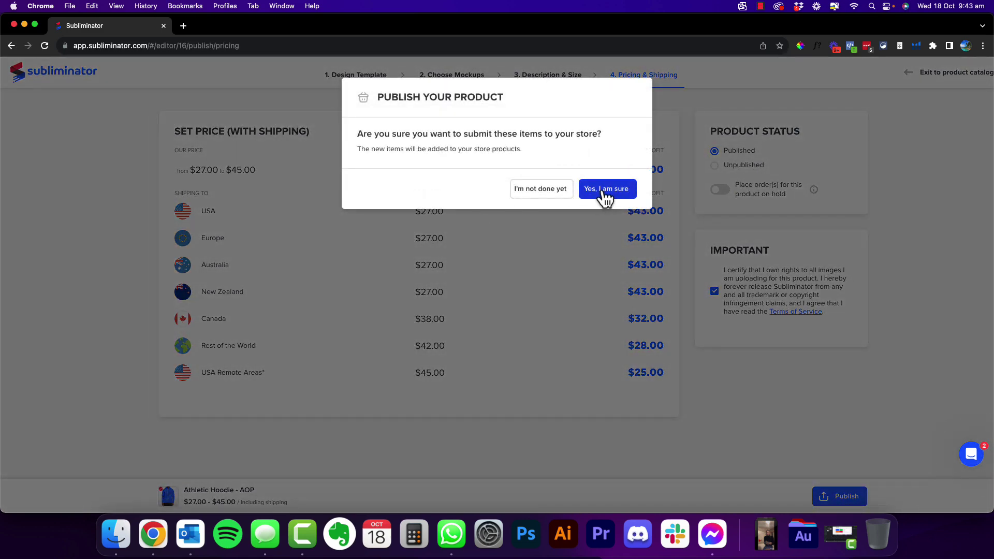
{"action": "left_click", "coordinate": [604, 193]}
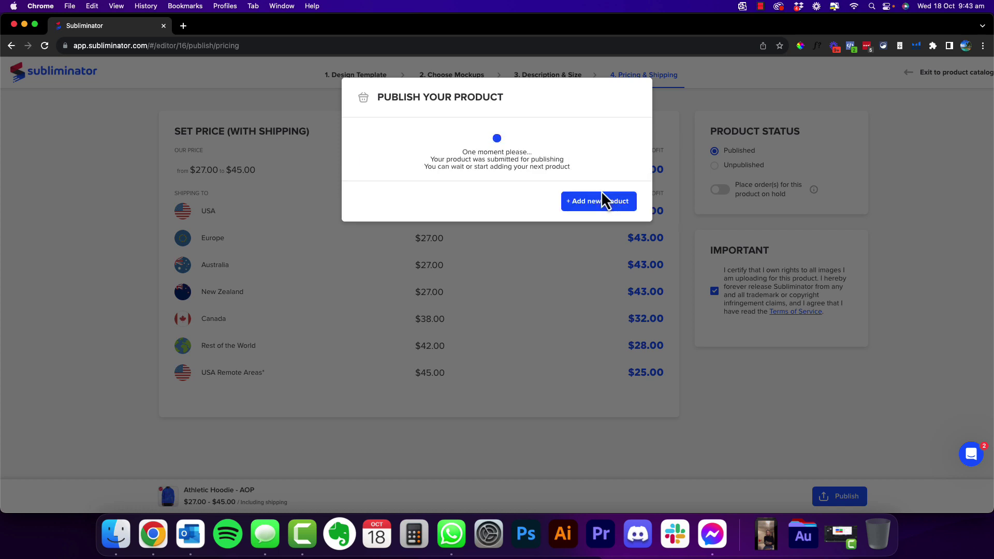